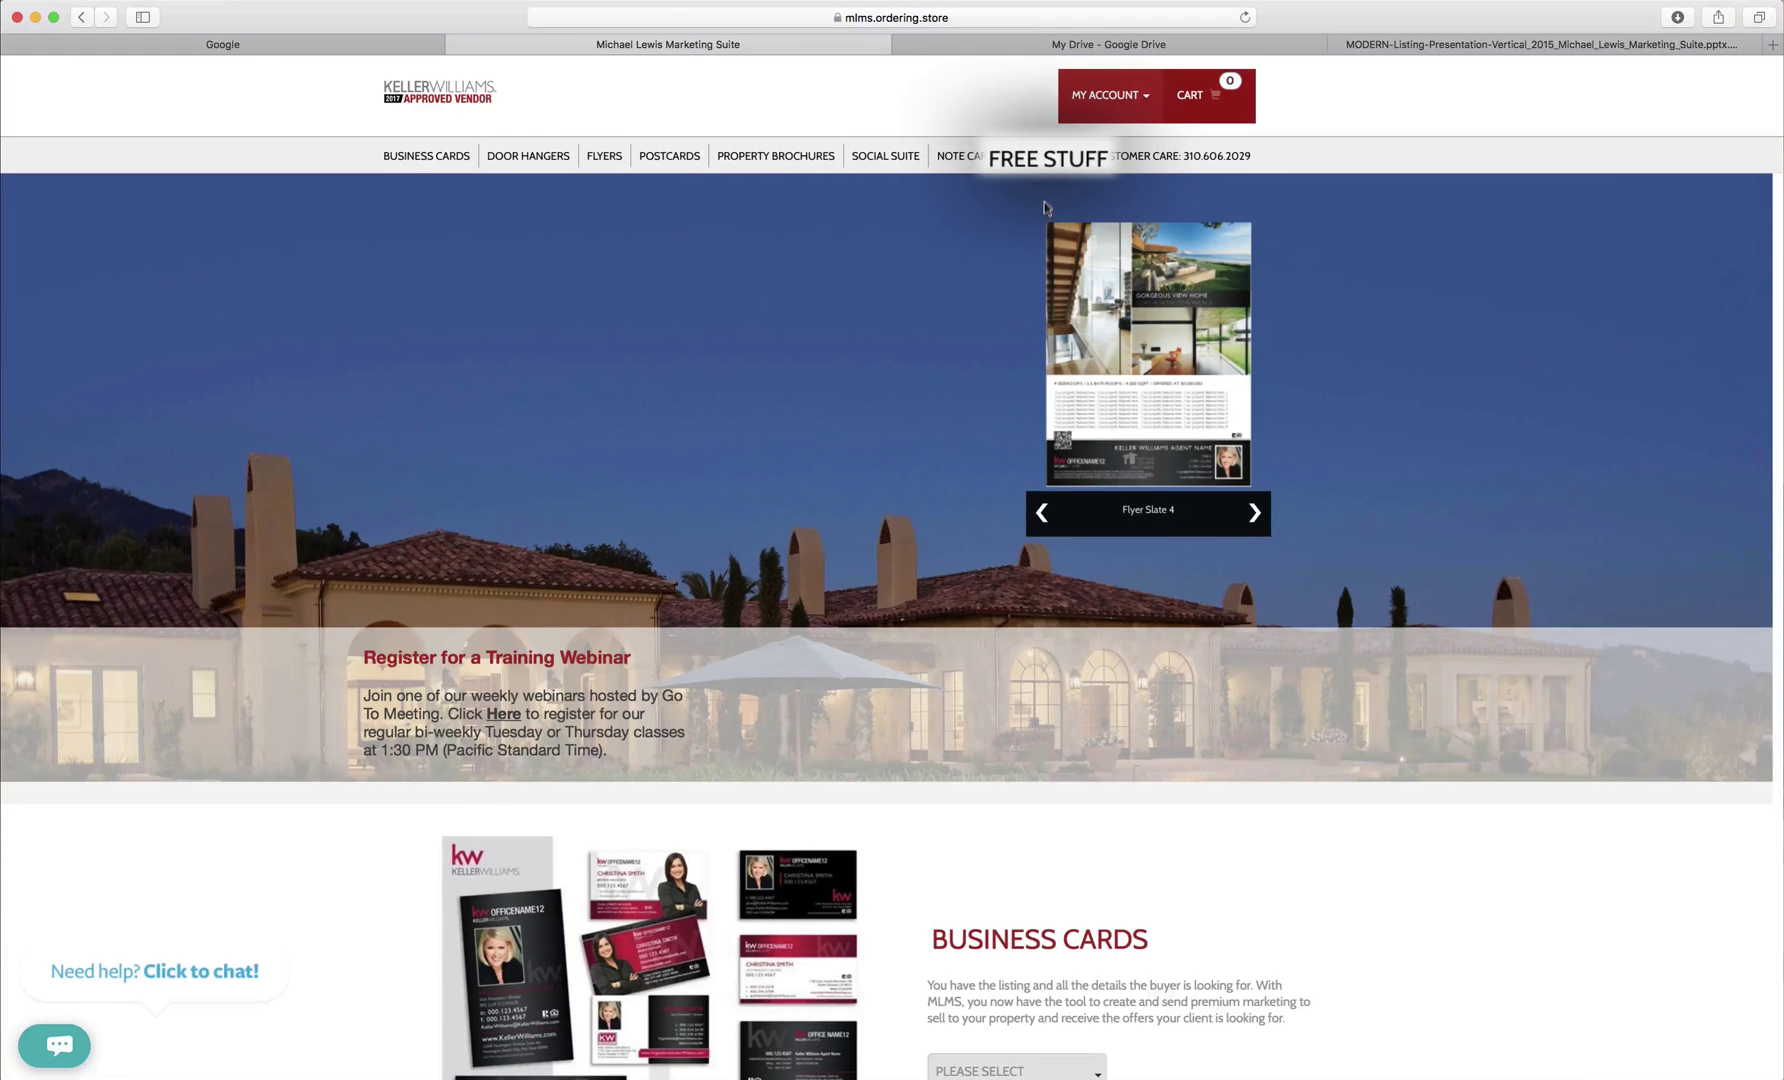
Go to the FREE STUFF page and expand the Listing Presentations & Buyers Consultations section.
click(1062, 166)
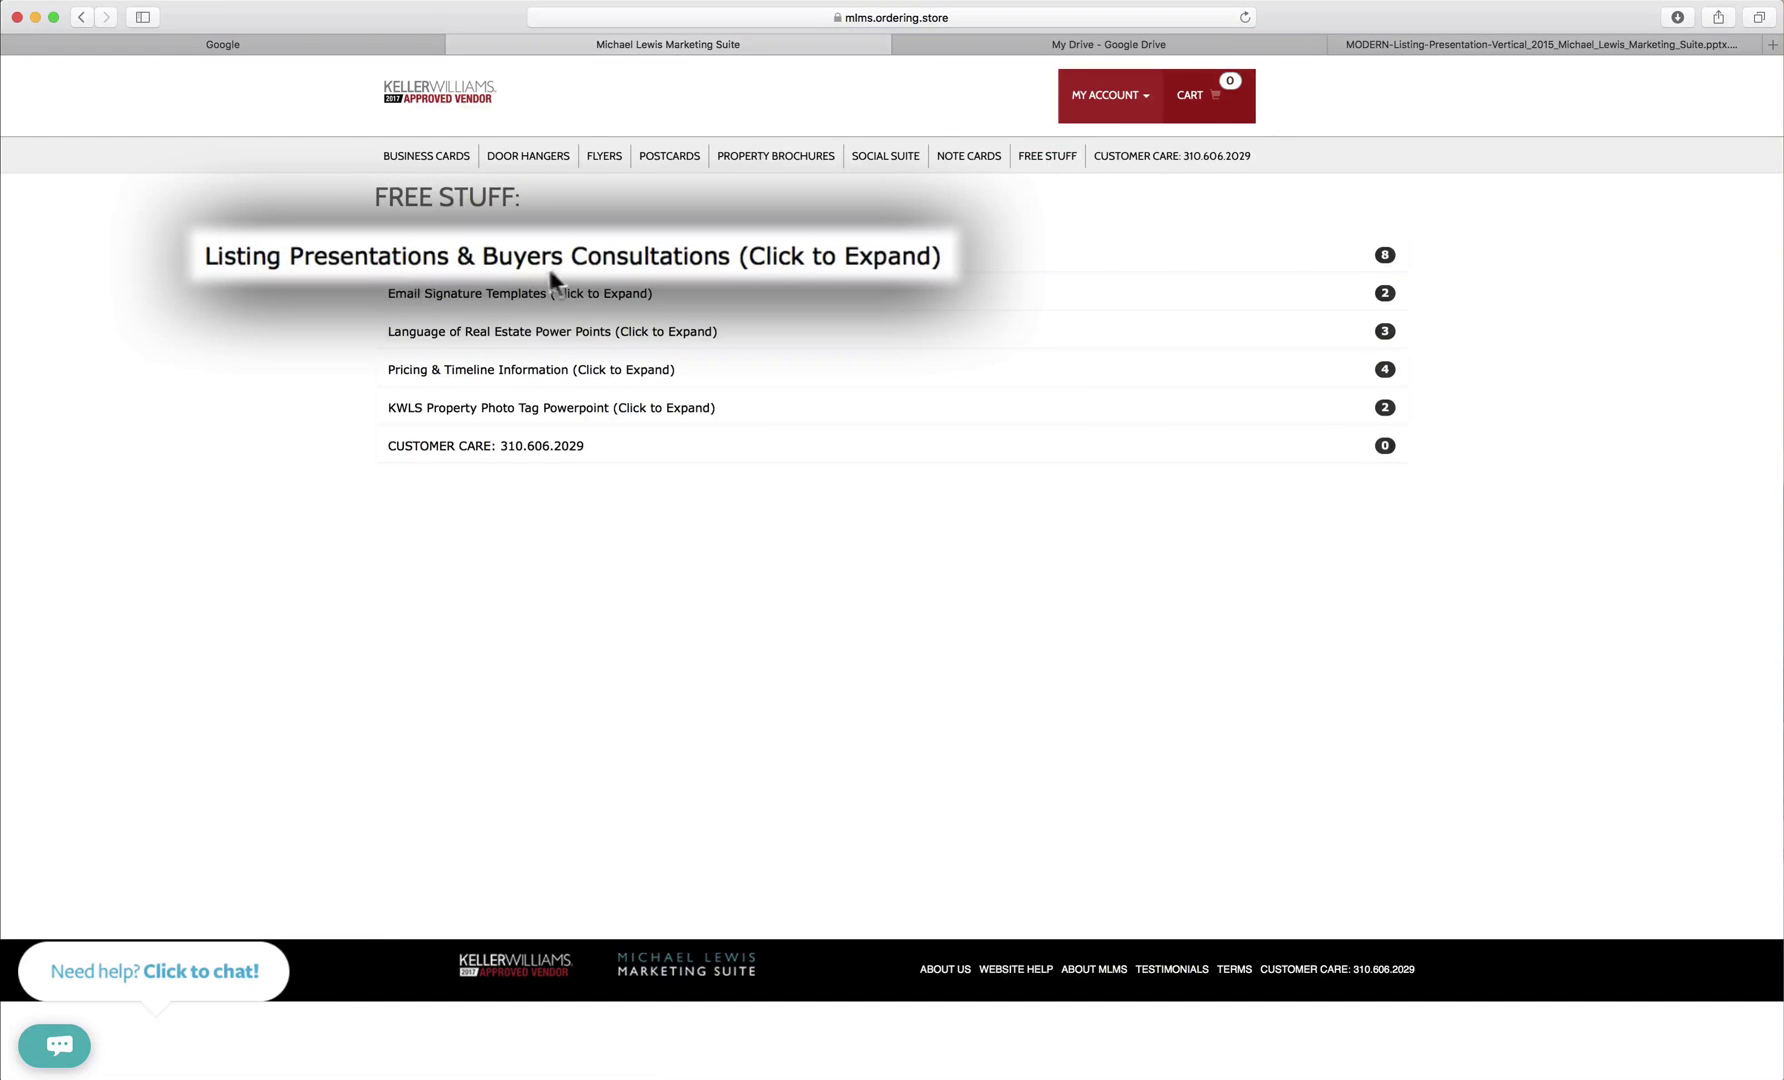
click(835, 272)
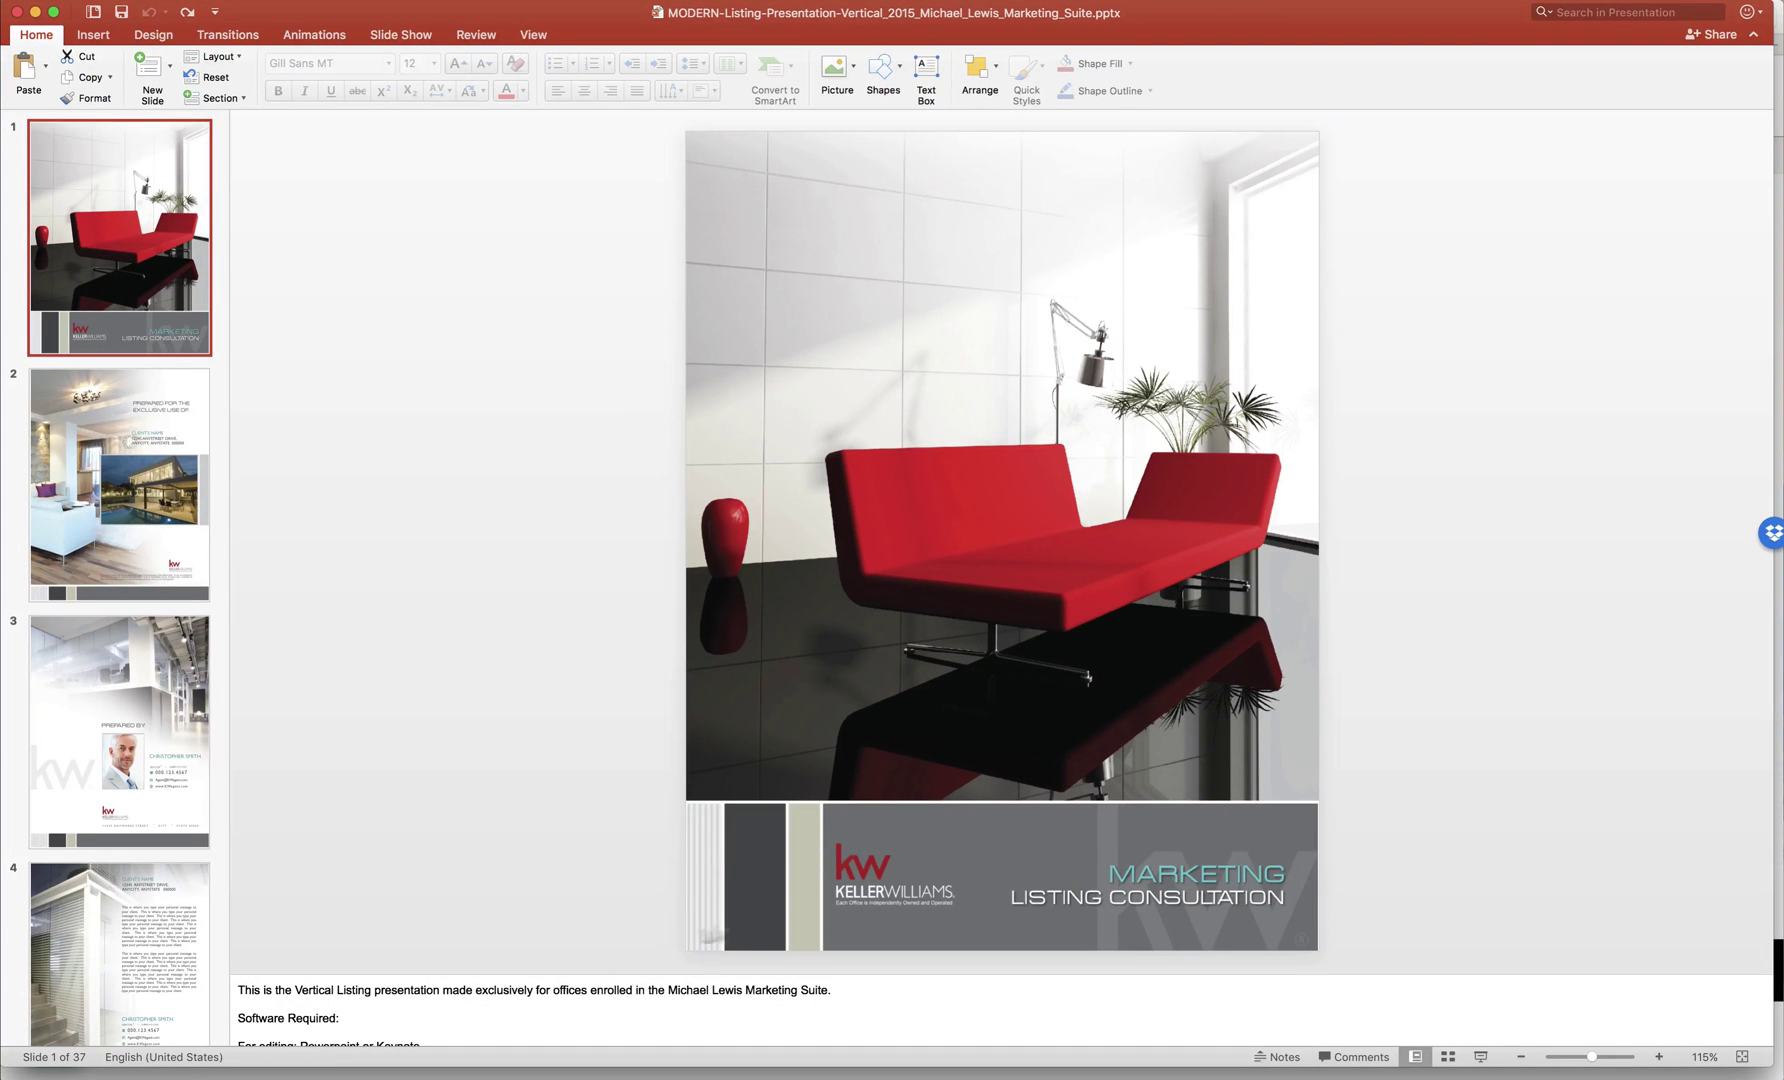
Enlarge the notes to review the seven required customization items, then move to slide 2.
drag(478, 971, 479, 734)
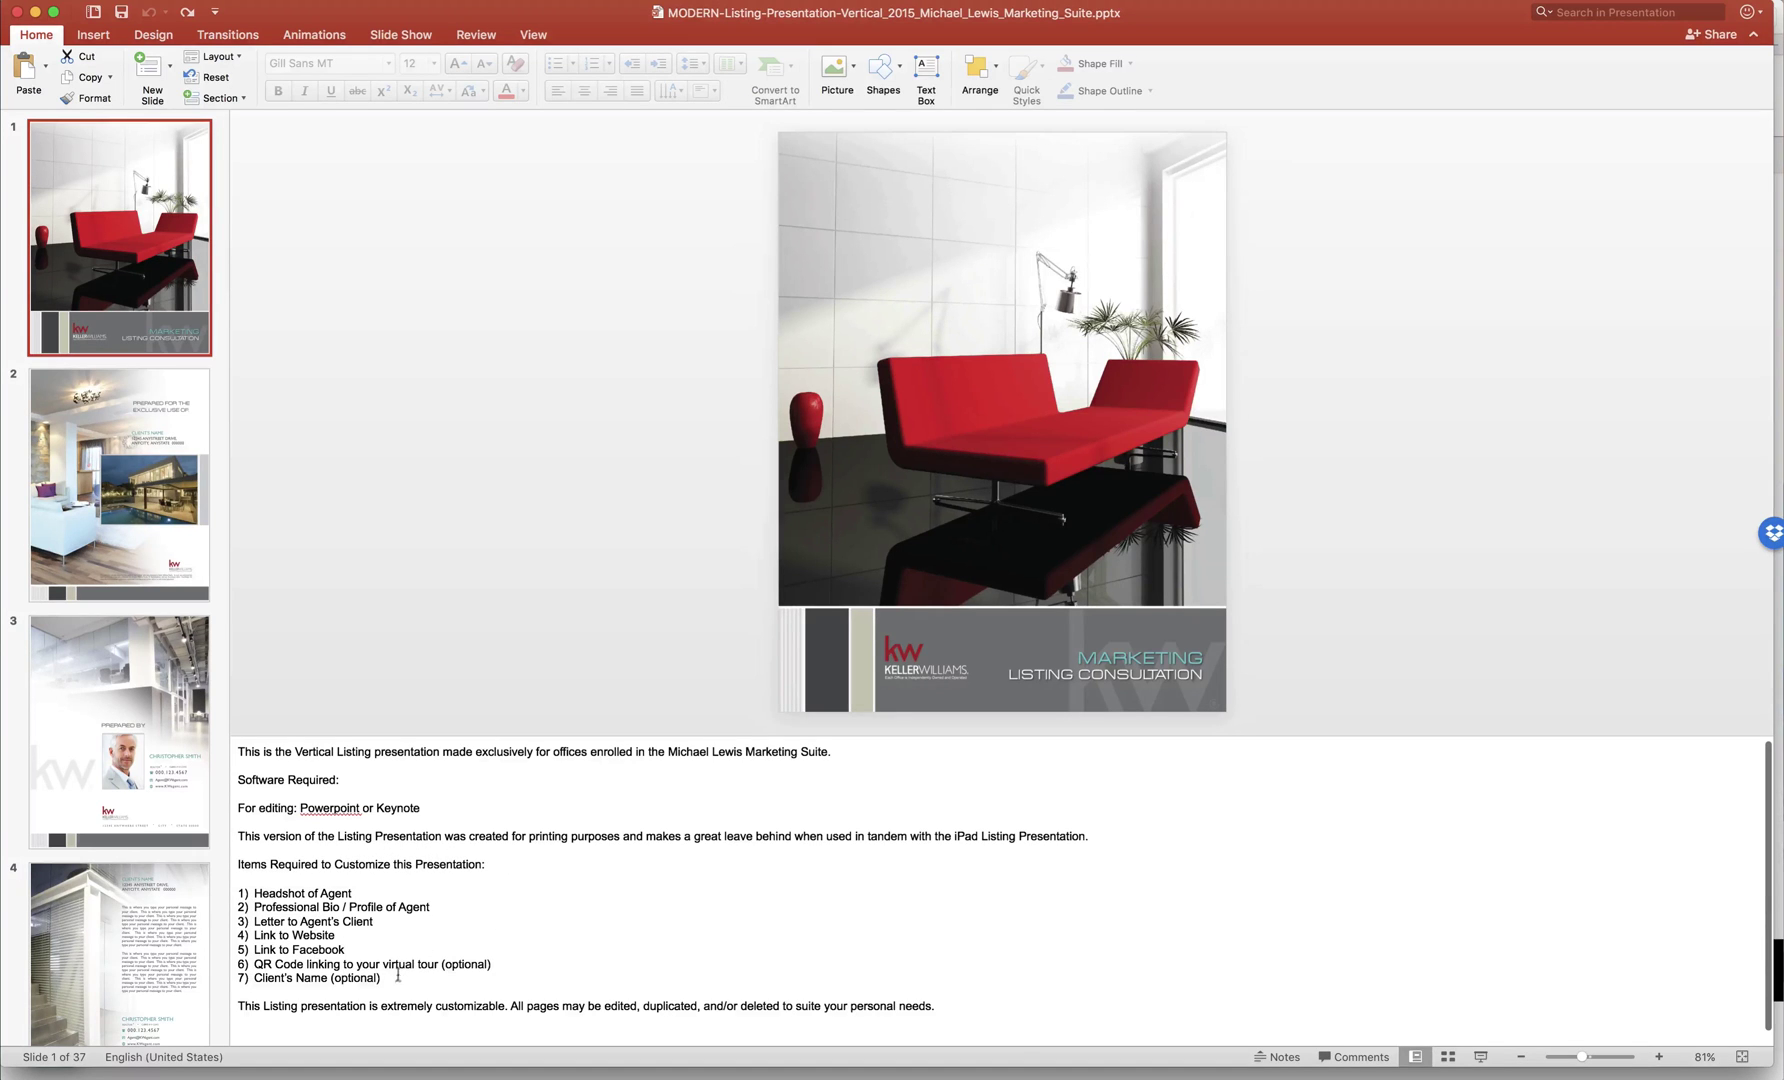
drag(381, 979, 252, 893)
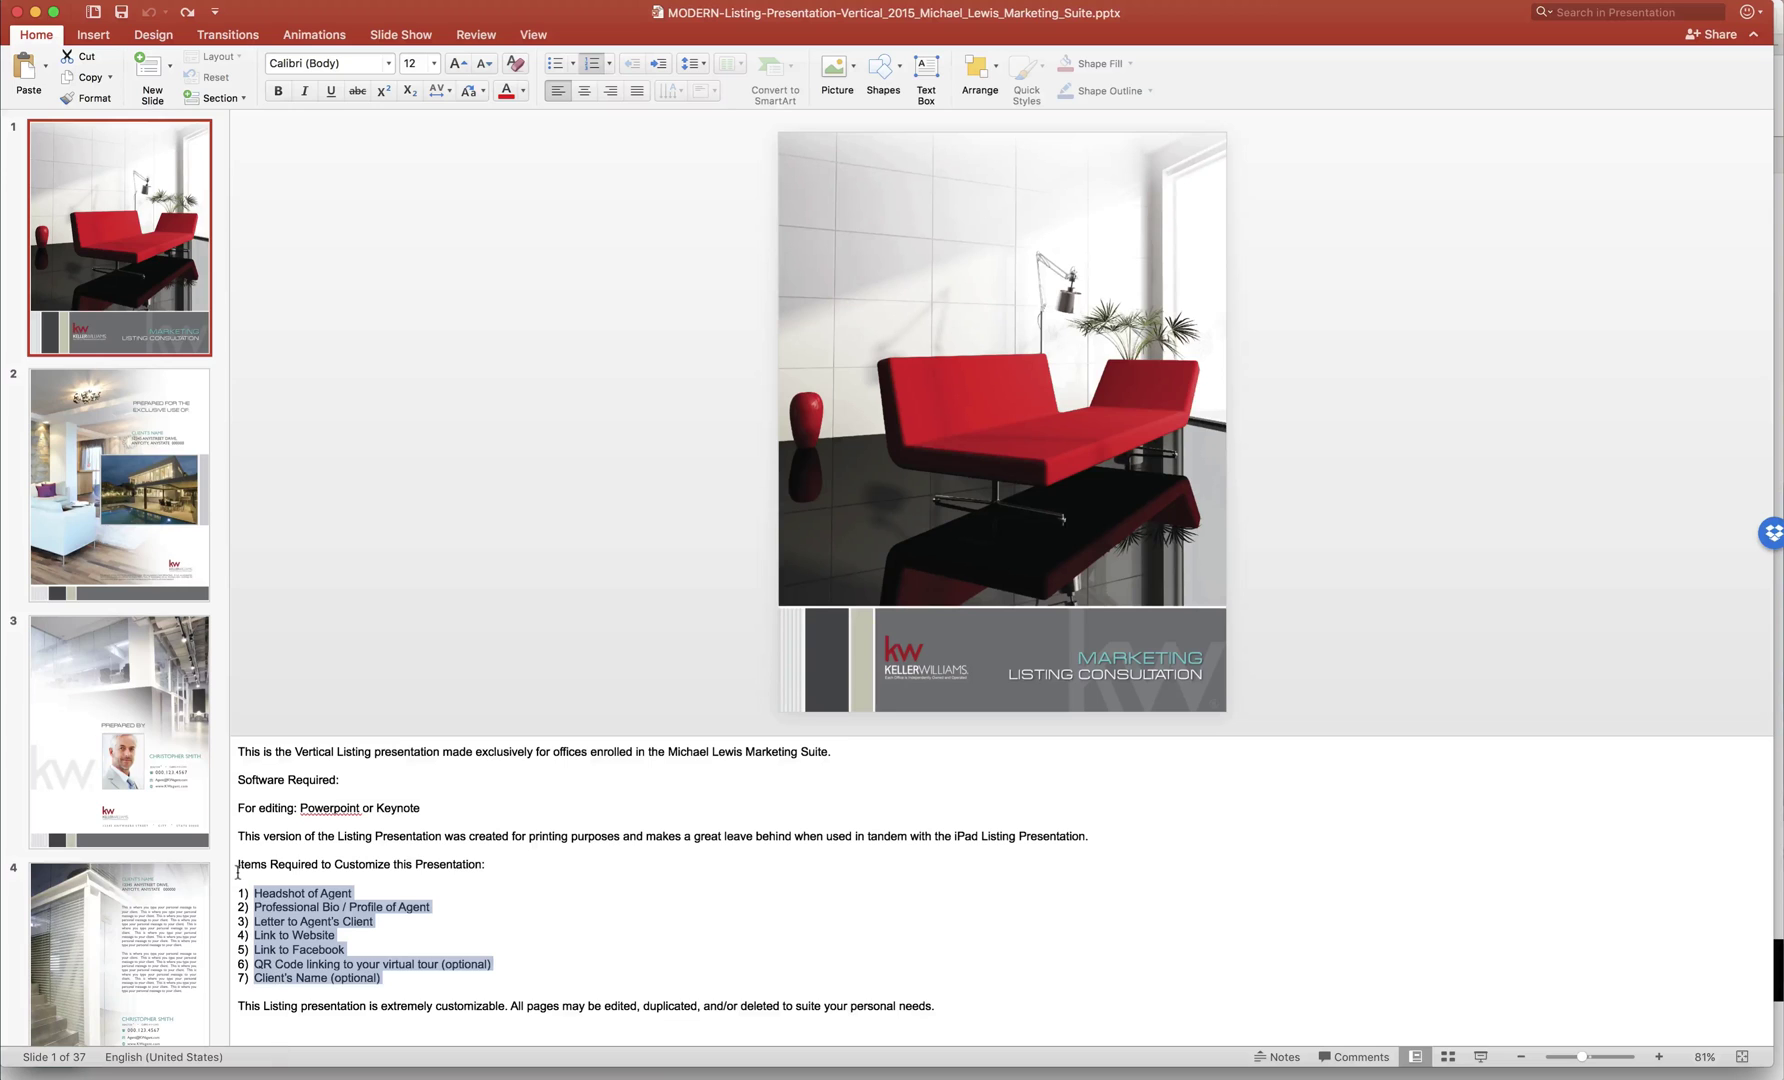
click(136, 522)
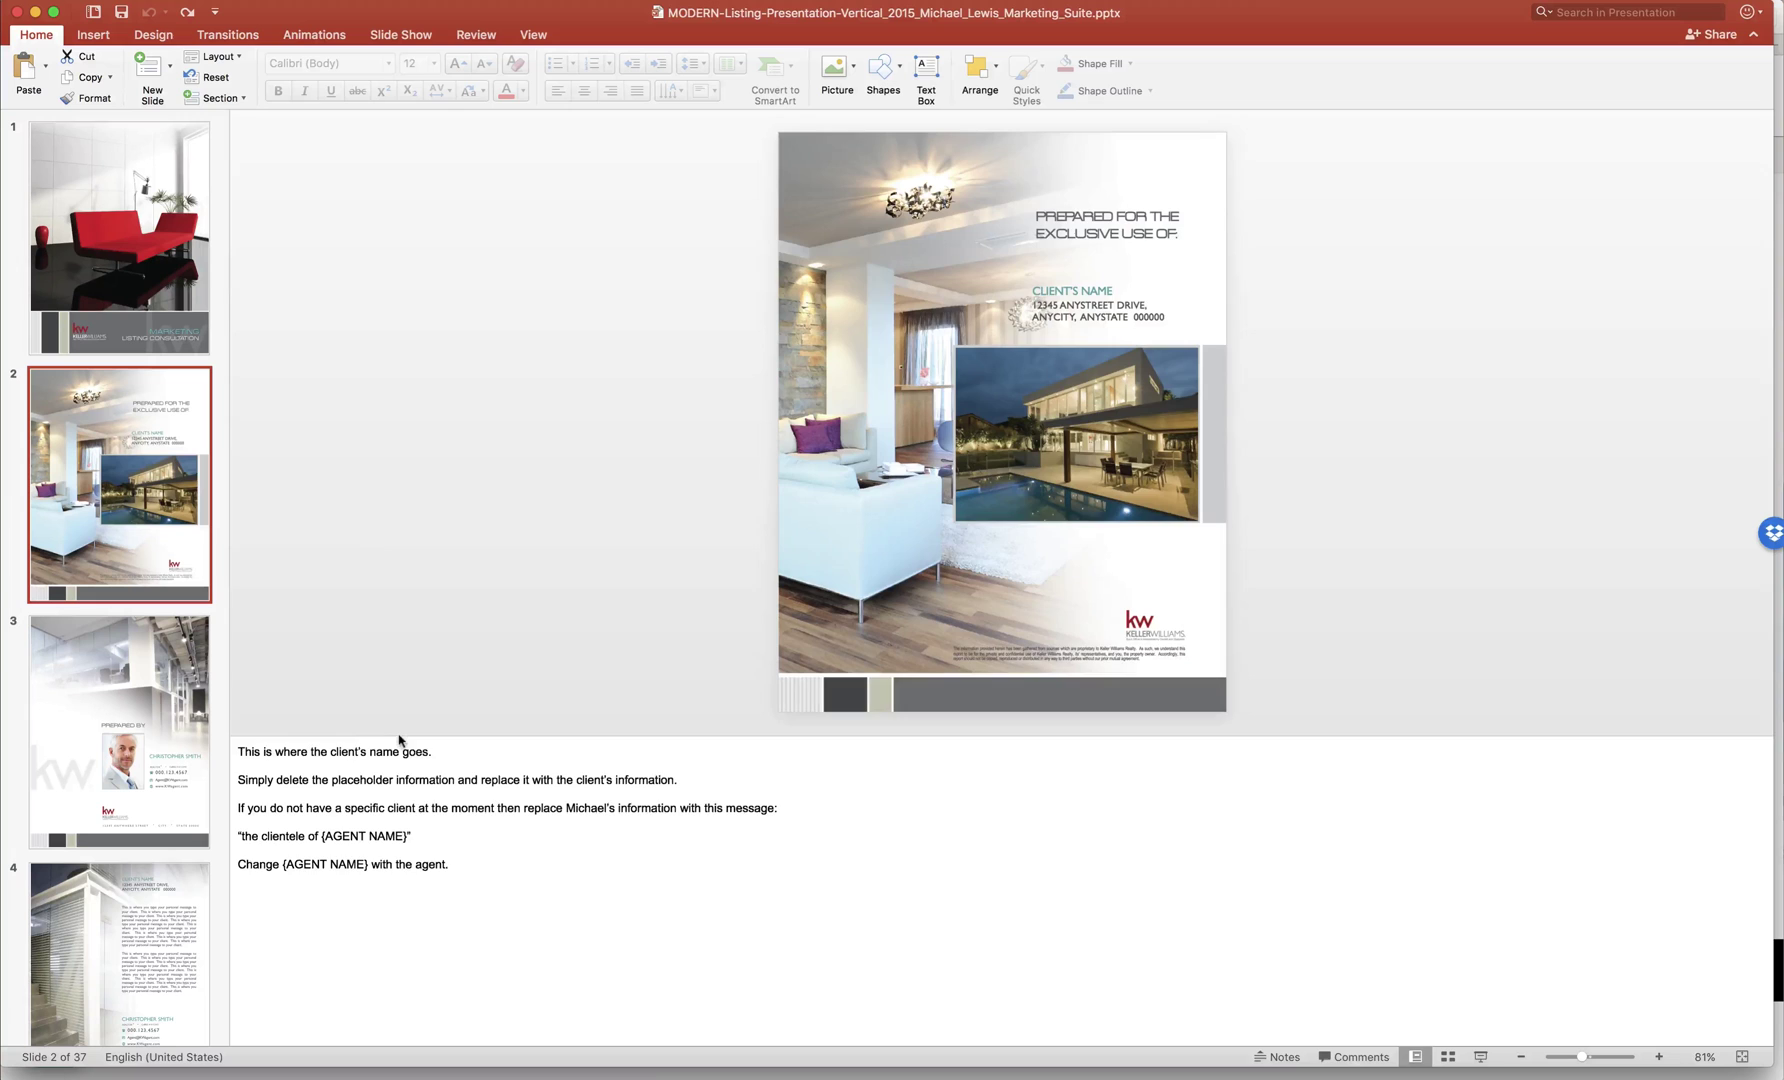
Replace the CLIENT'S NAME placeholder on slide 2 with the client's name, then go to slide 3.
drag(398, 734, 401, 897)
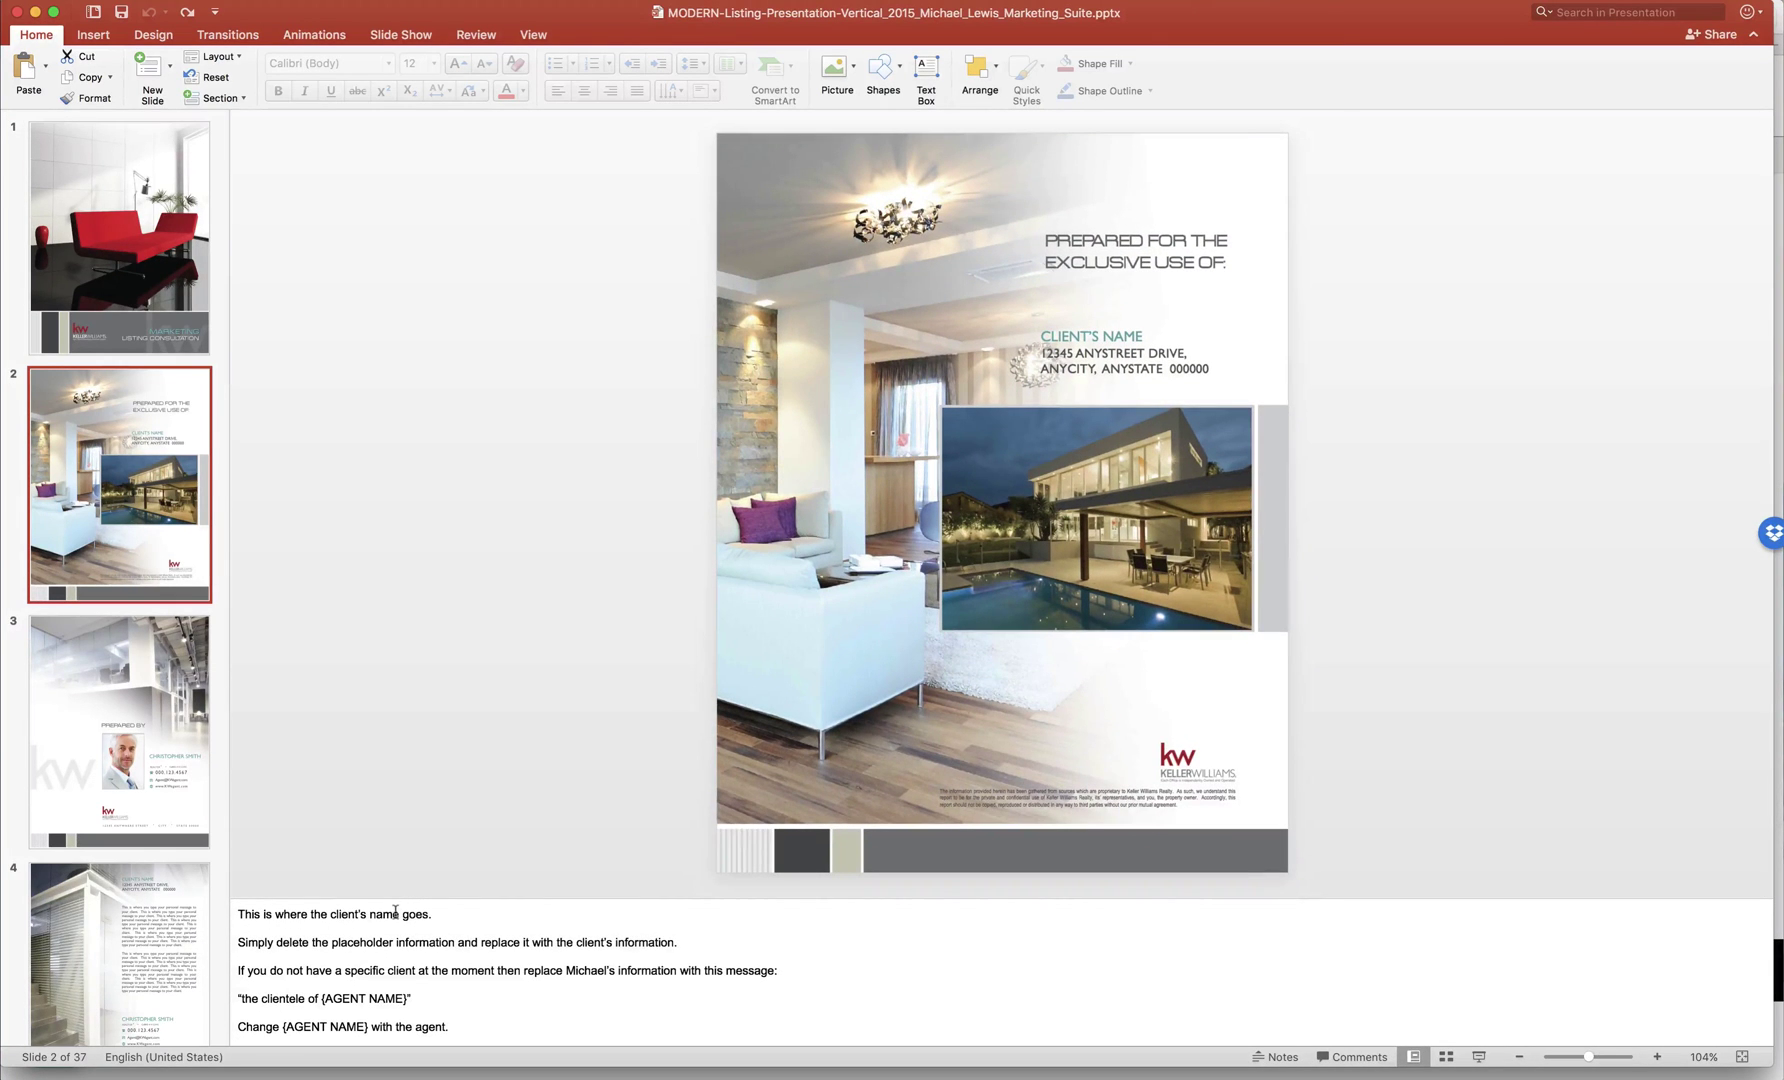
click(1093, 336)
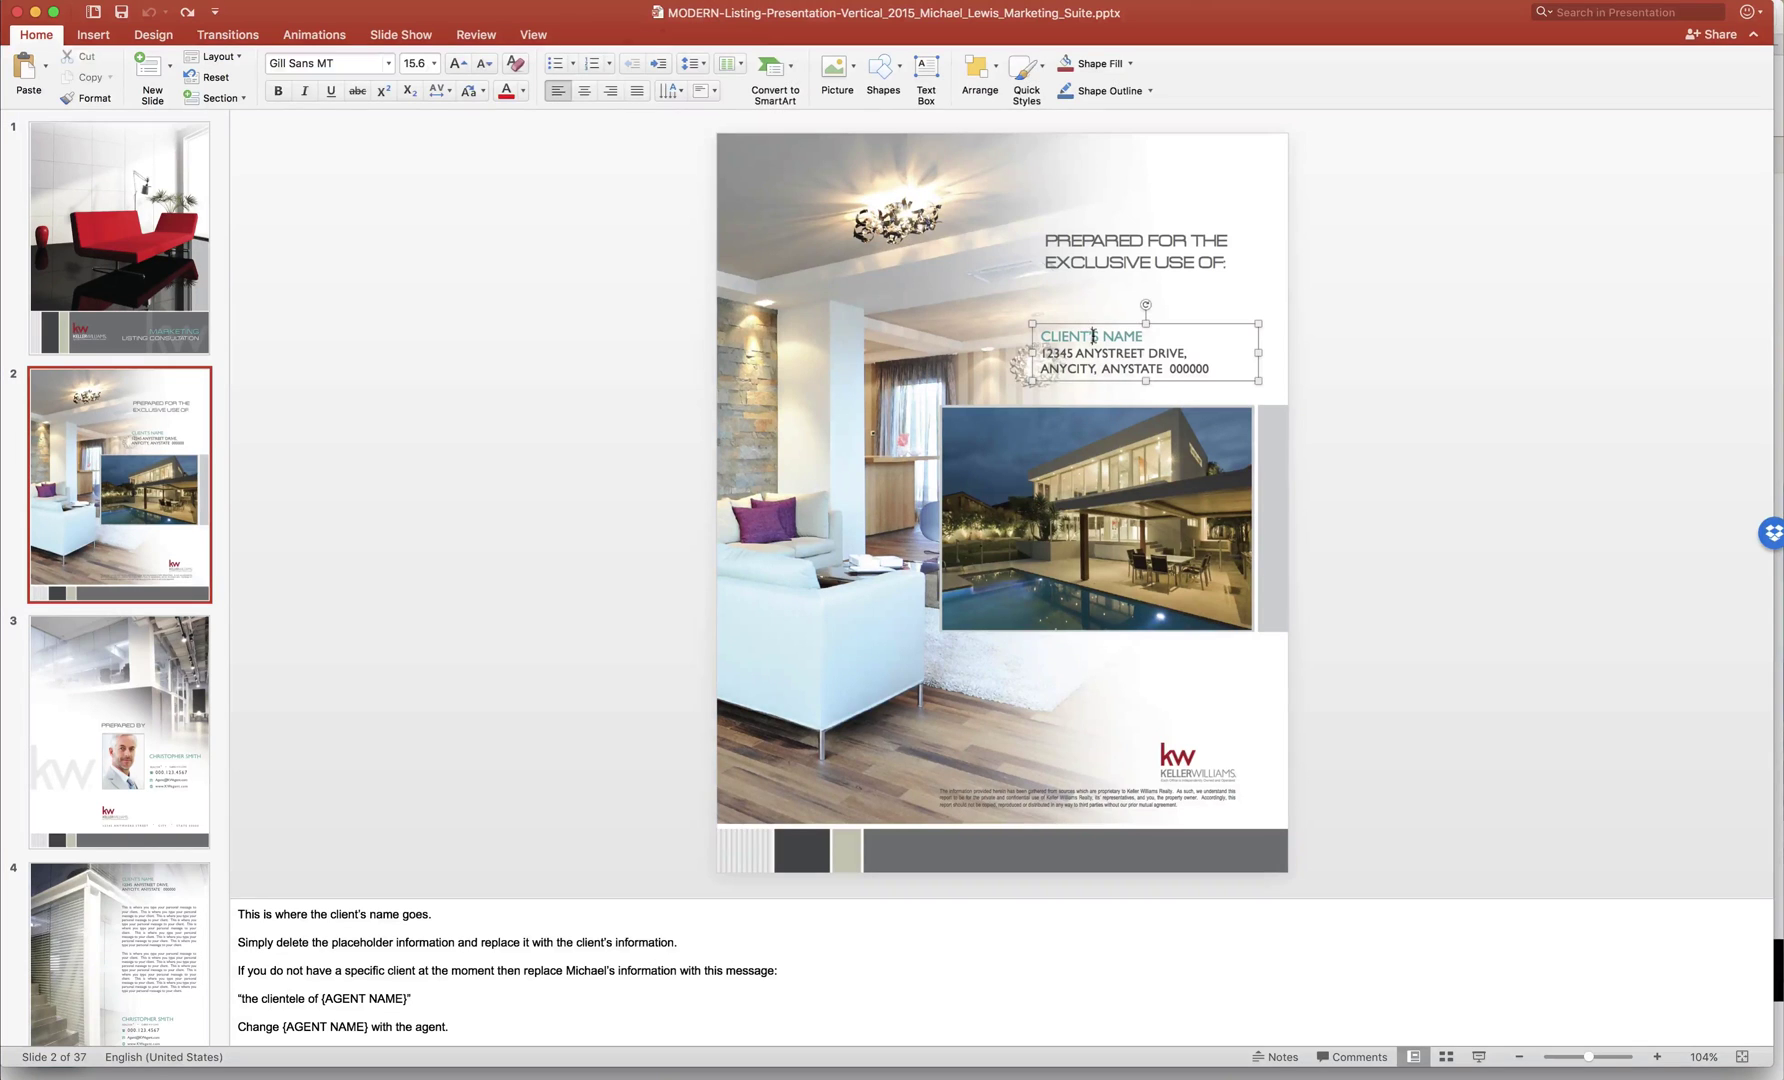
drag(1143, 336, 1068, 338)
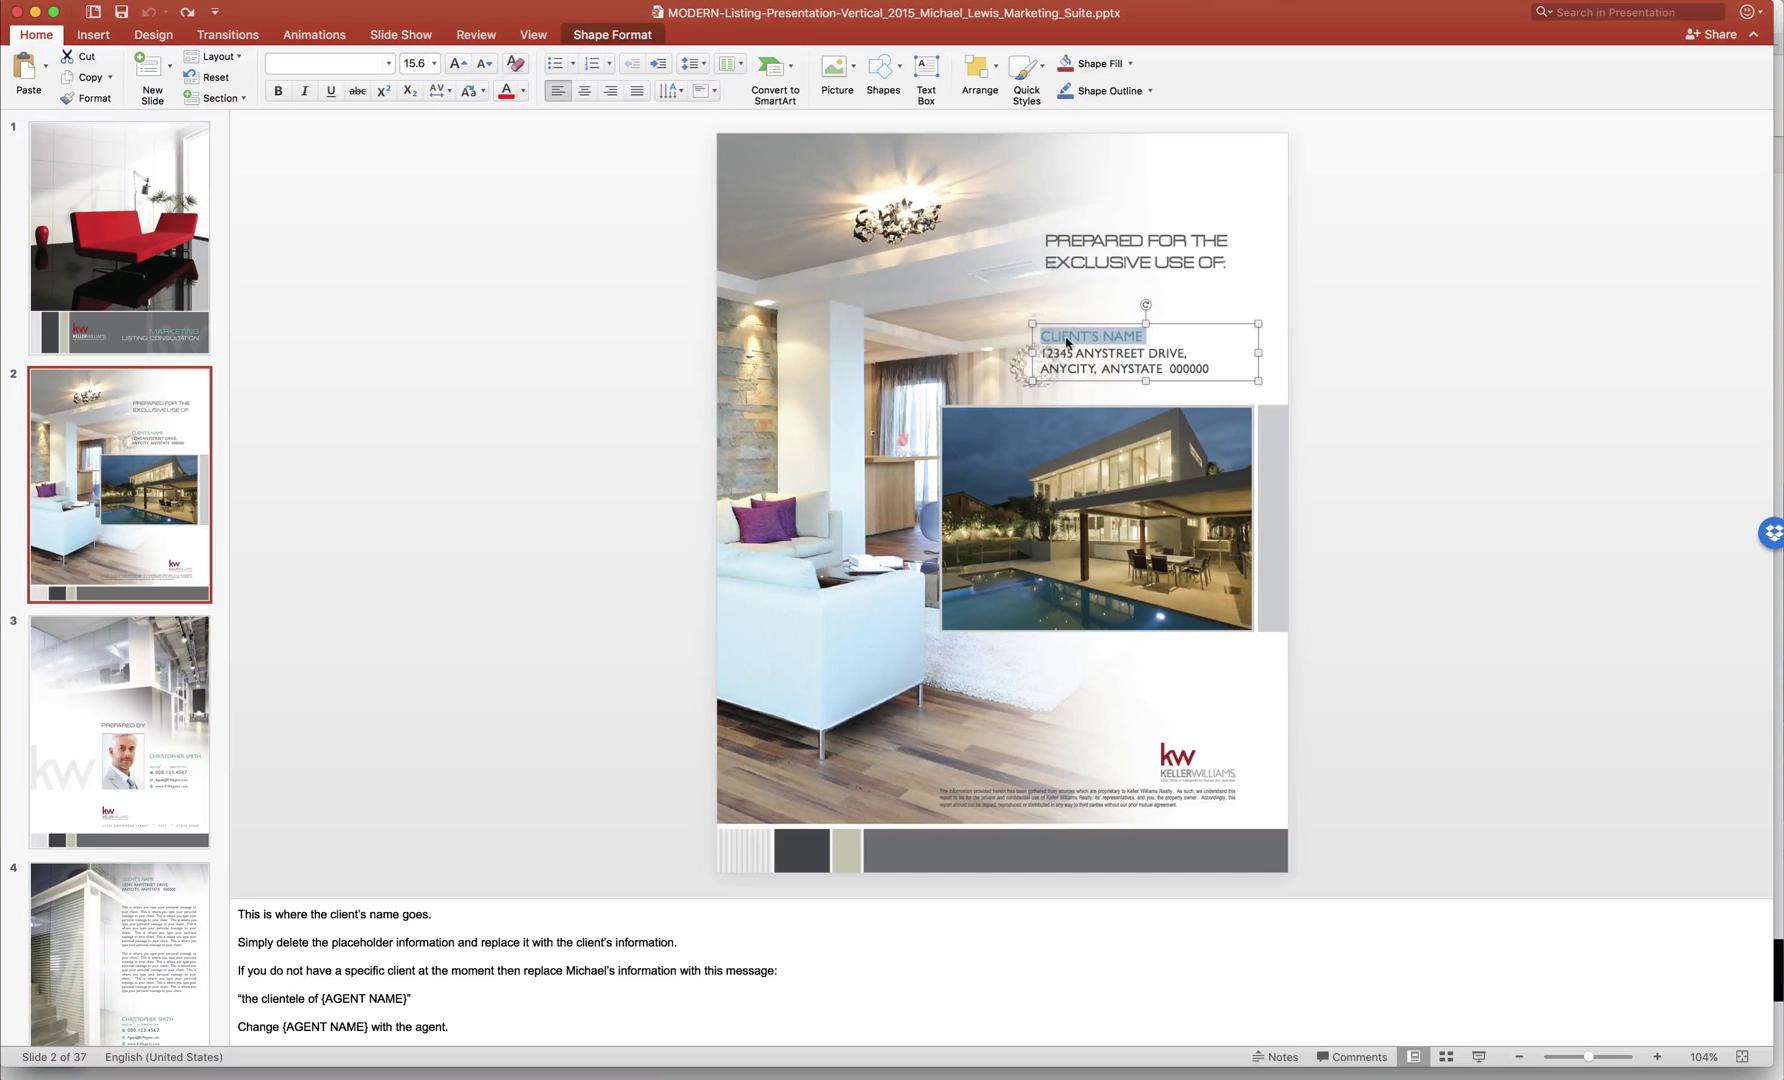
text(DALLAS COPSEY)
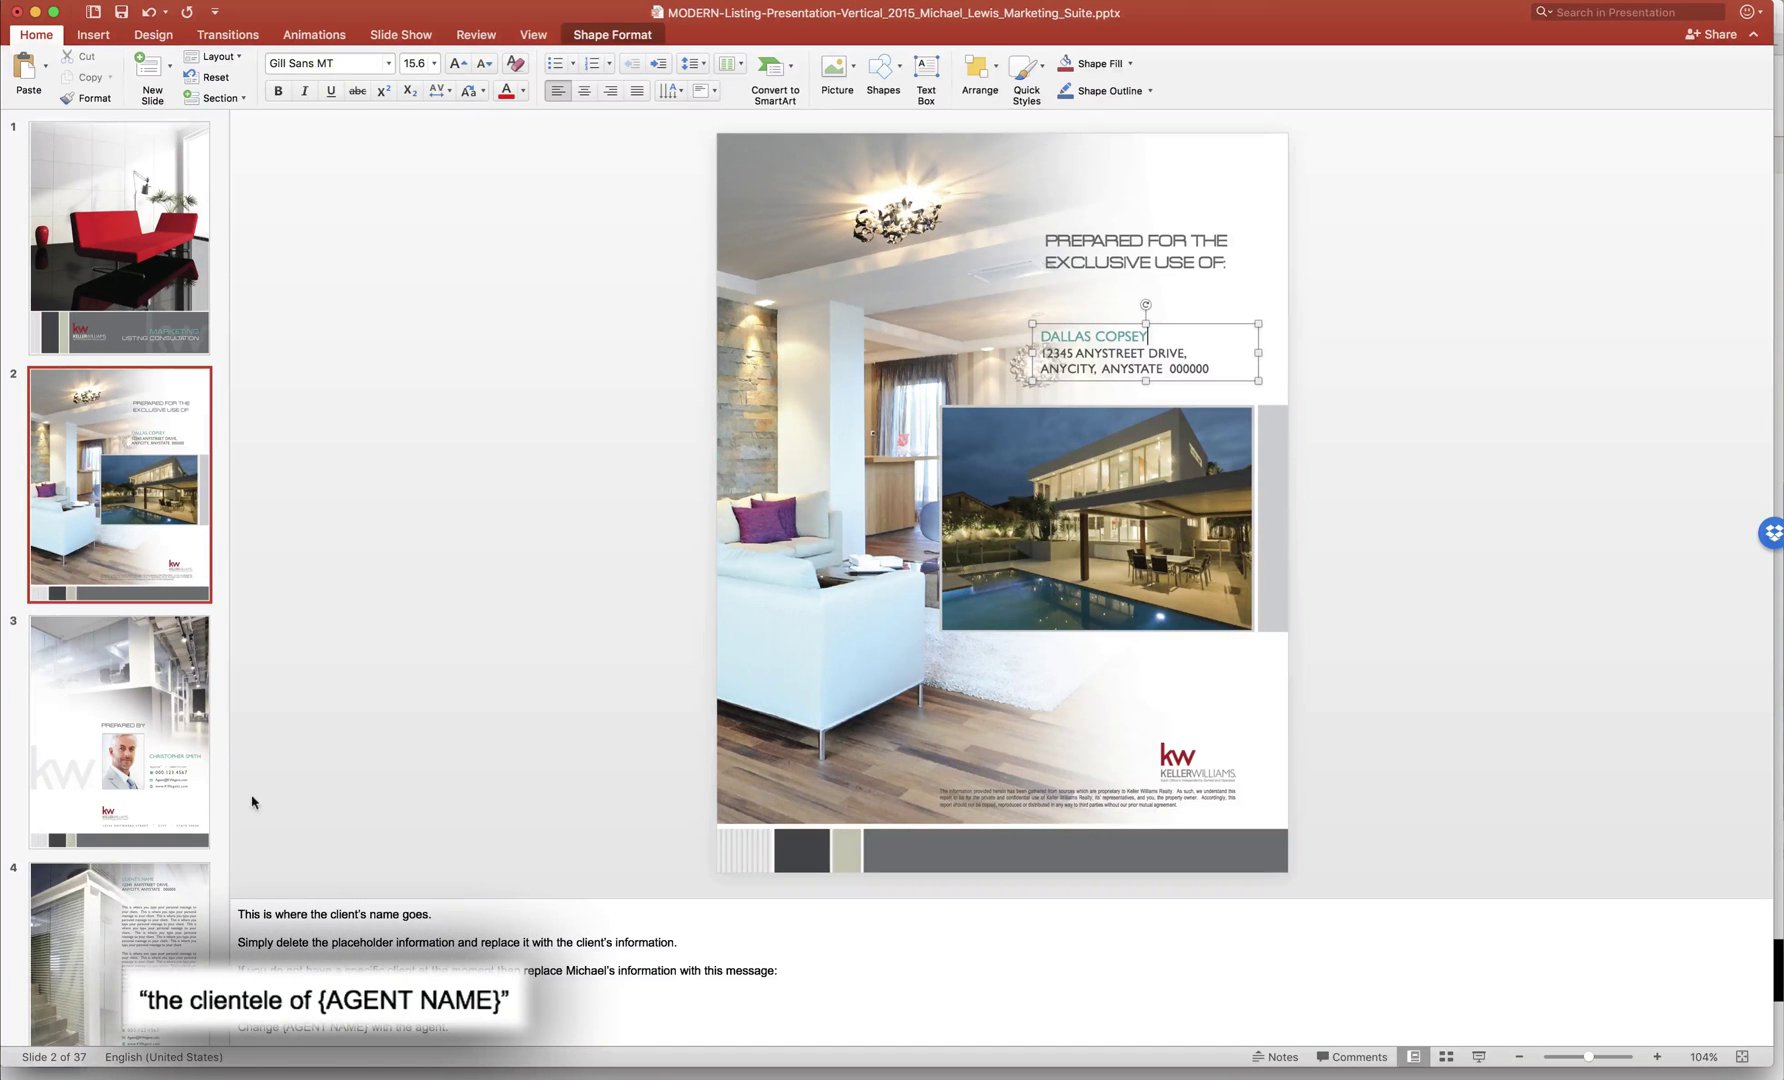
click(188, 767)
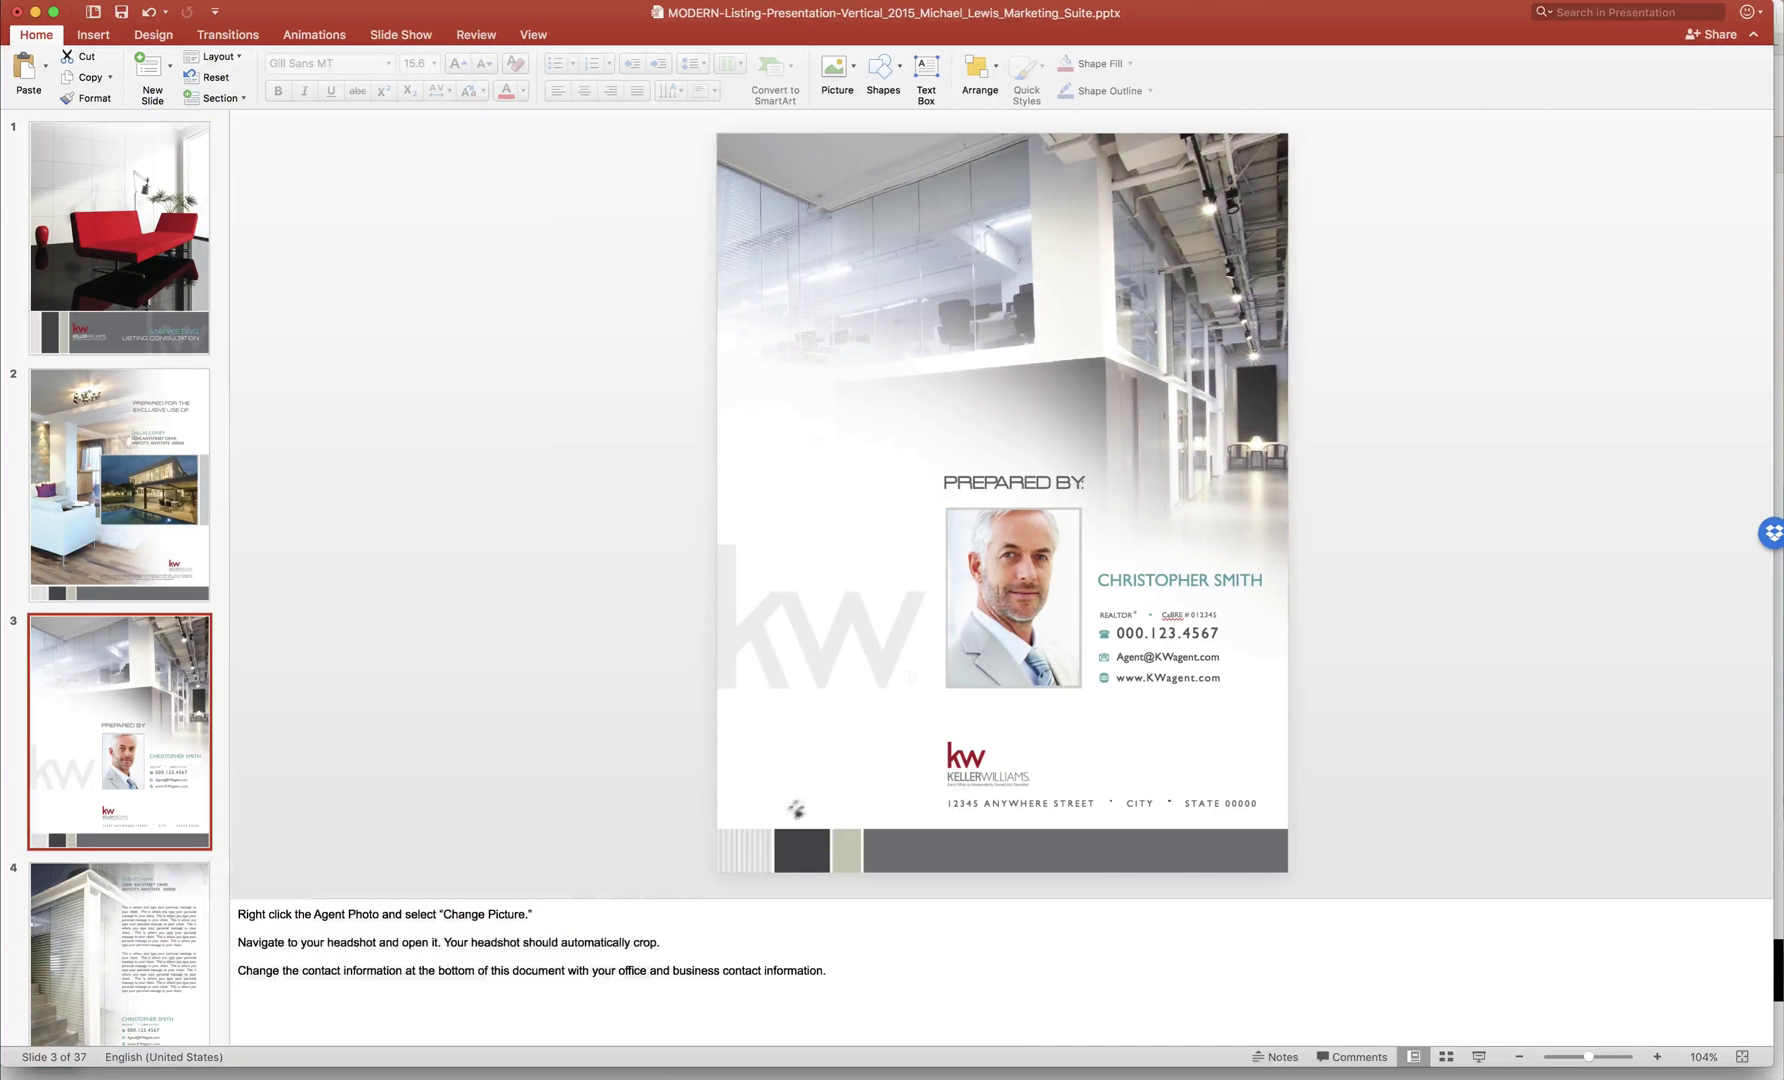
Replace the slide 3 agent headshot with Backyard.jpg using Change Picture.
click(1001, 591)
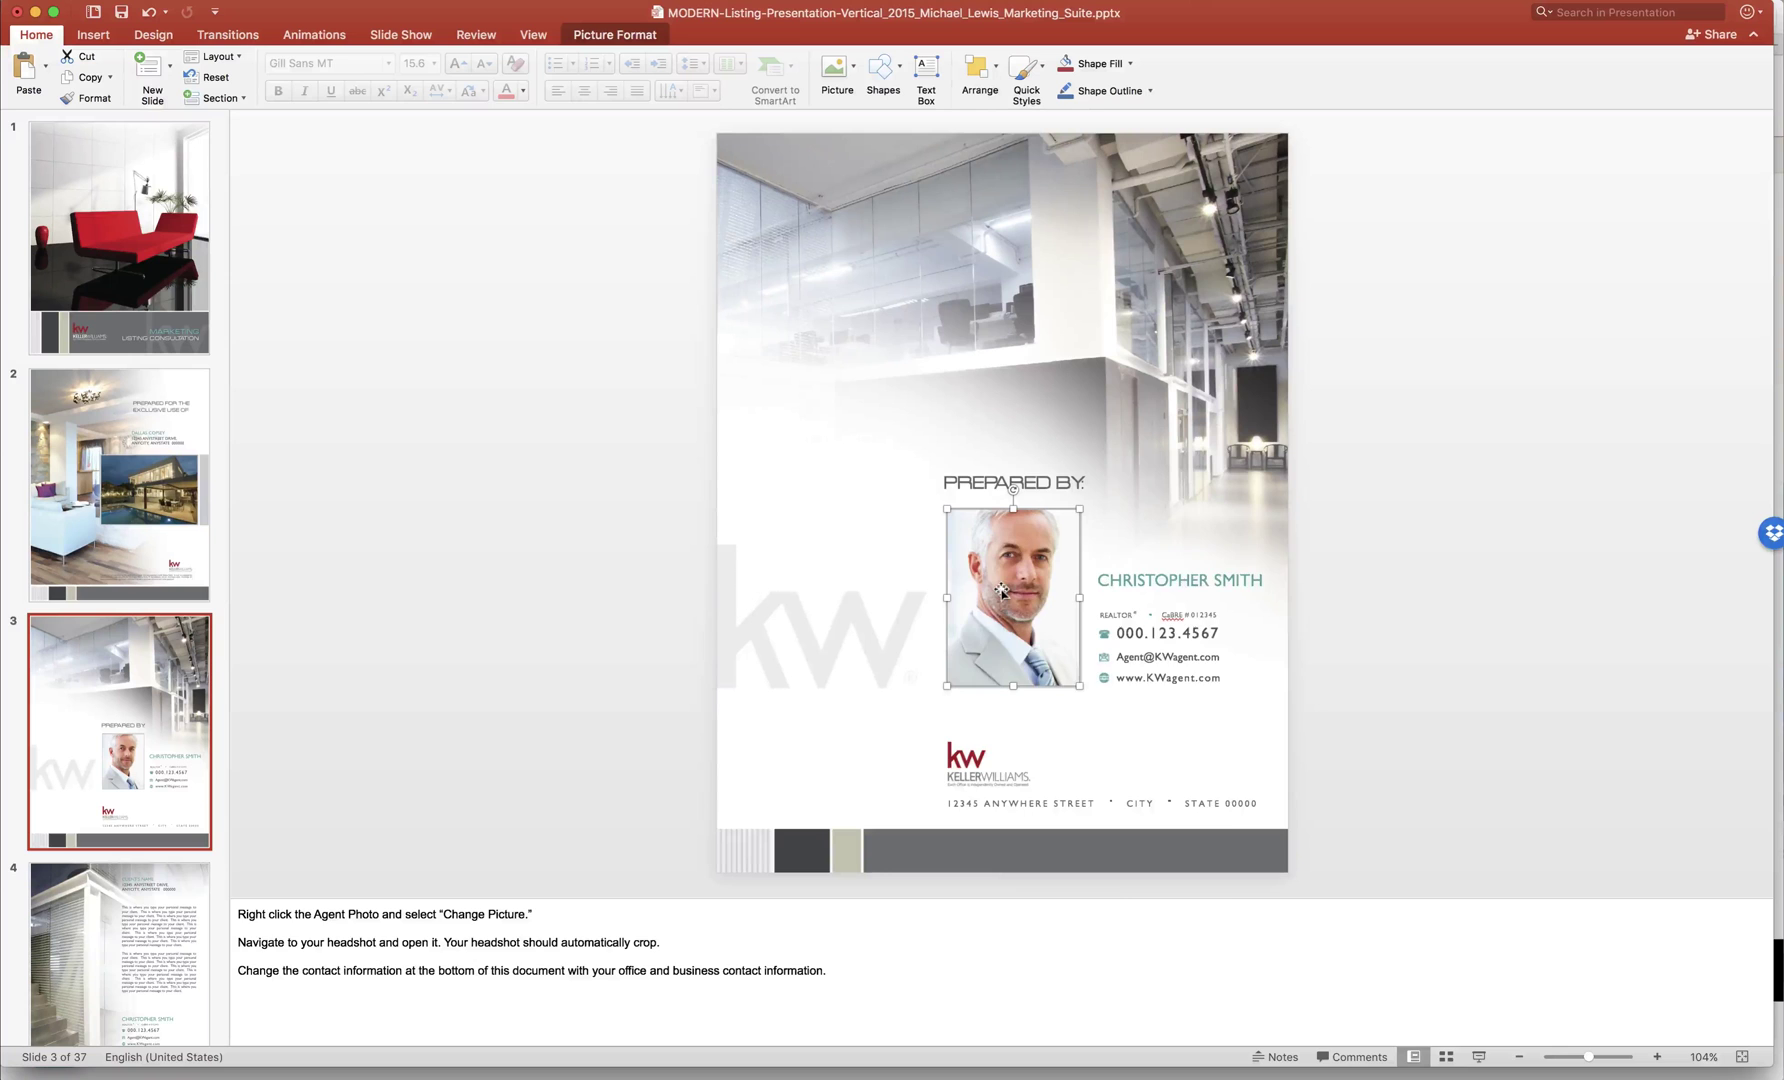
right_click(1001, 591)
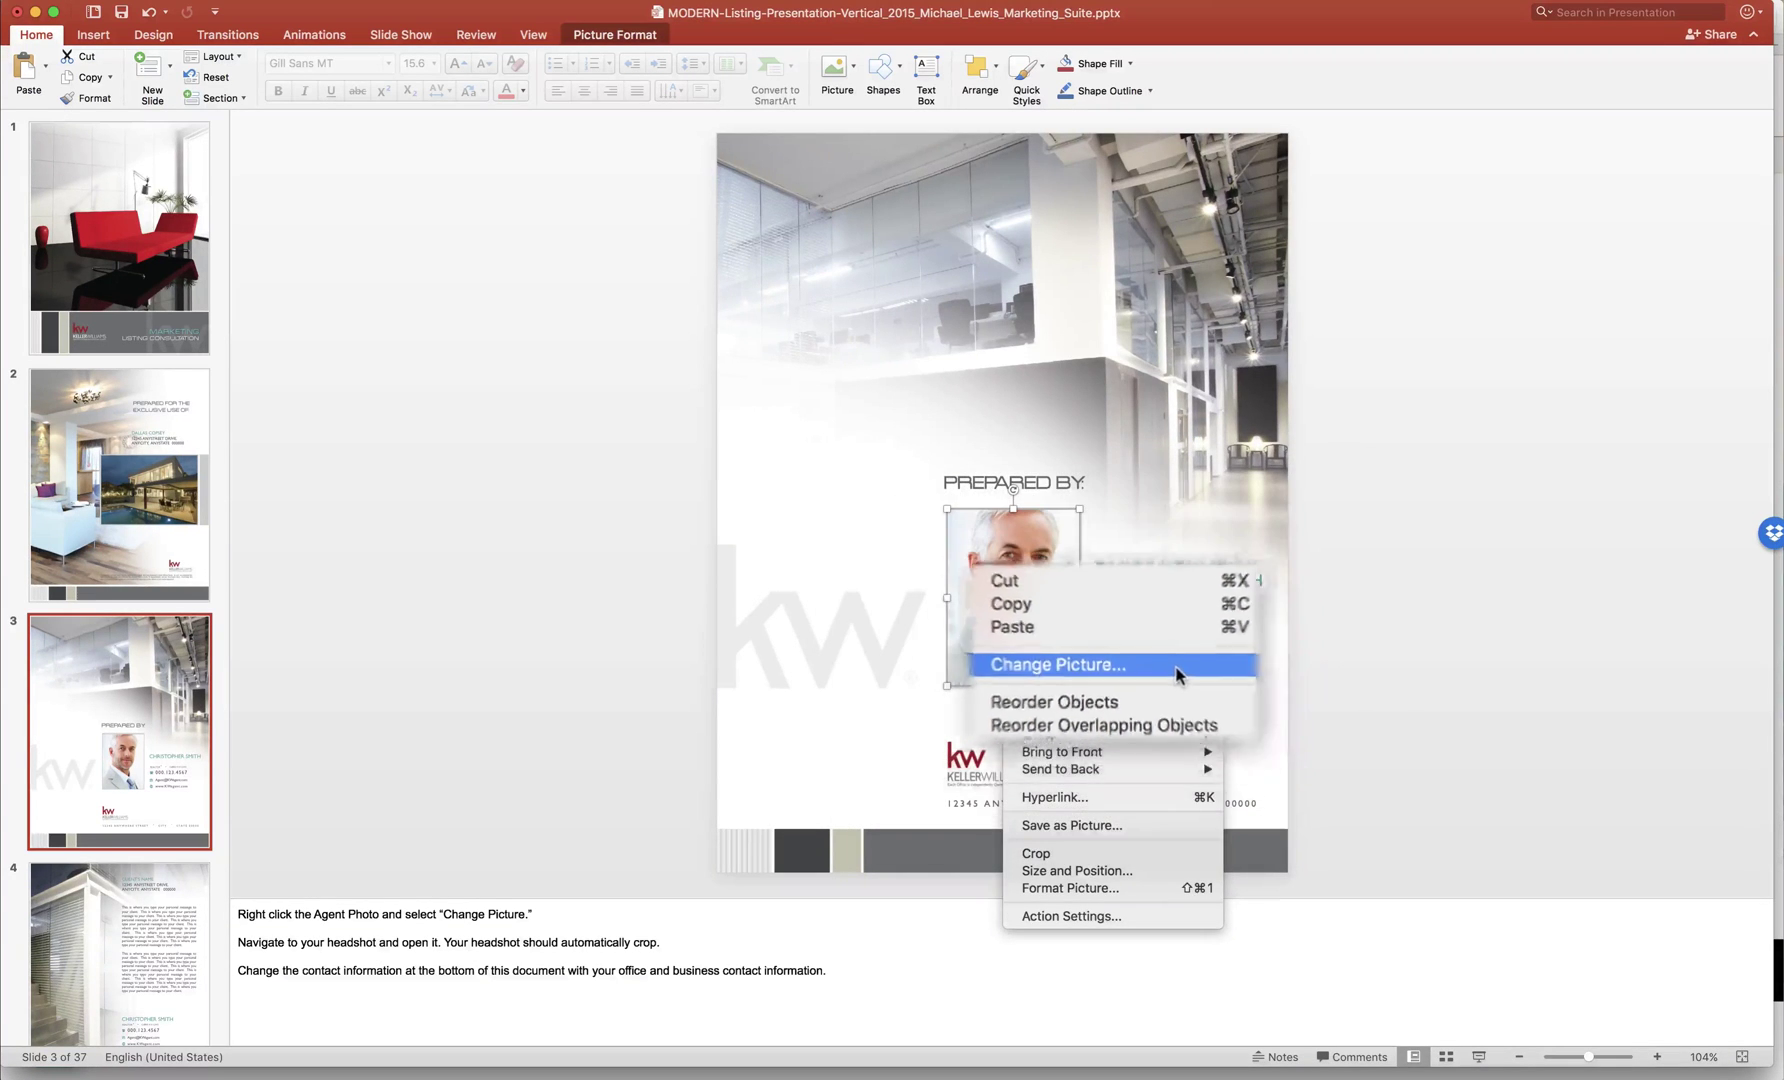
click(1208, 676)
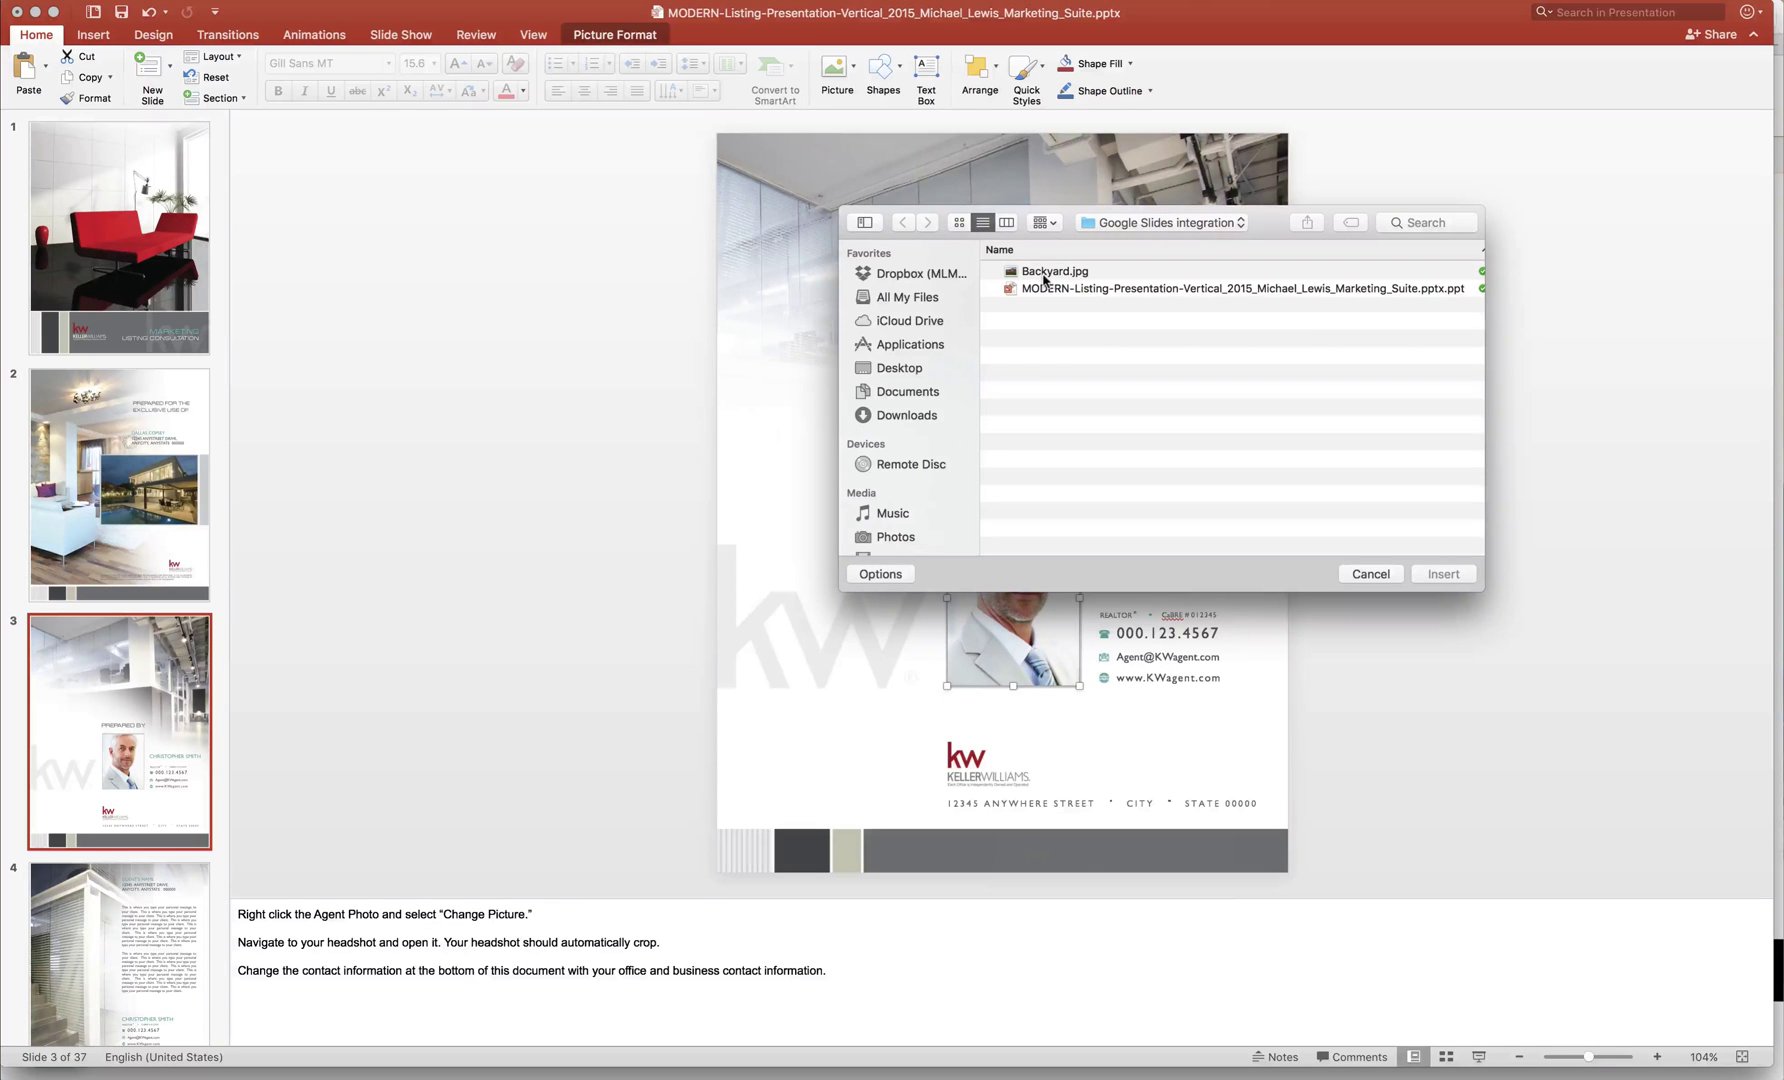
scroll(1043, 278, right, 2)
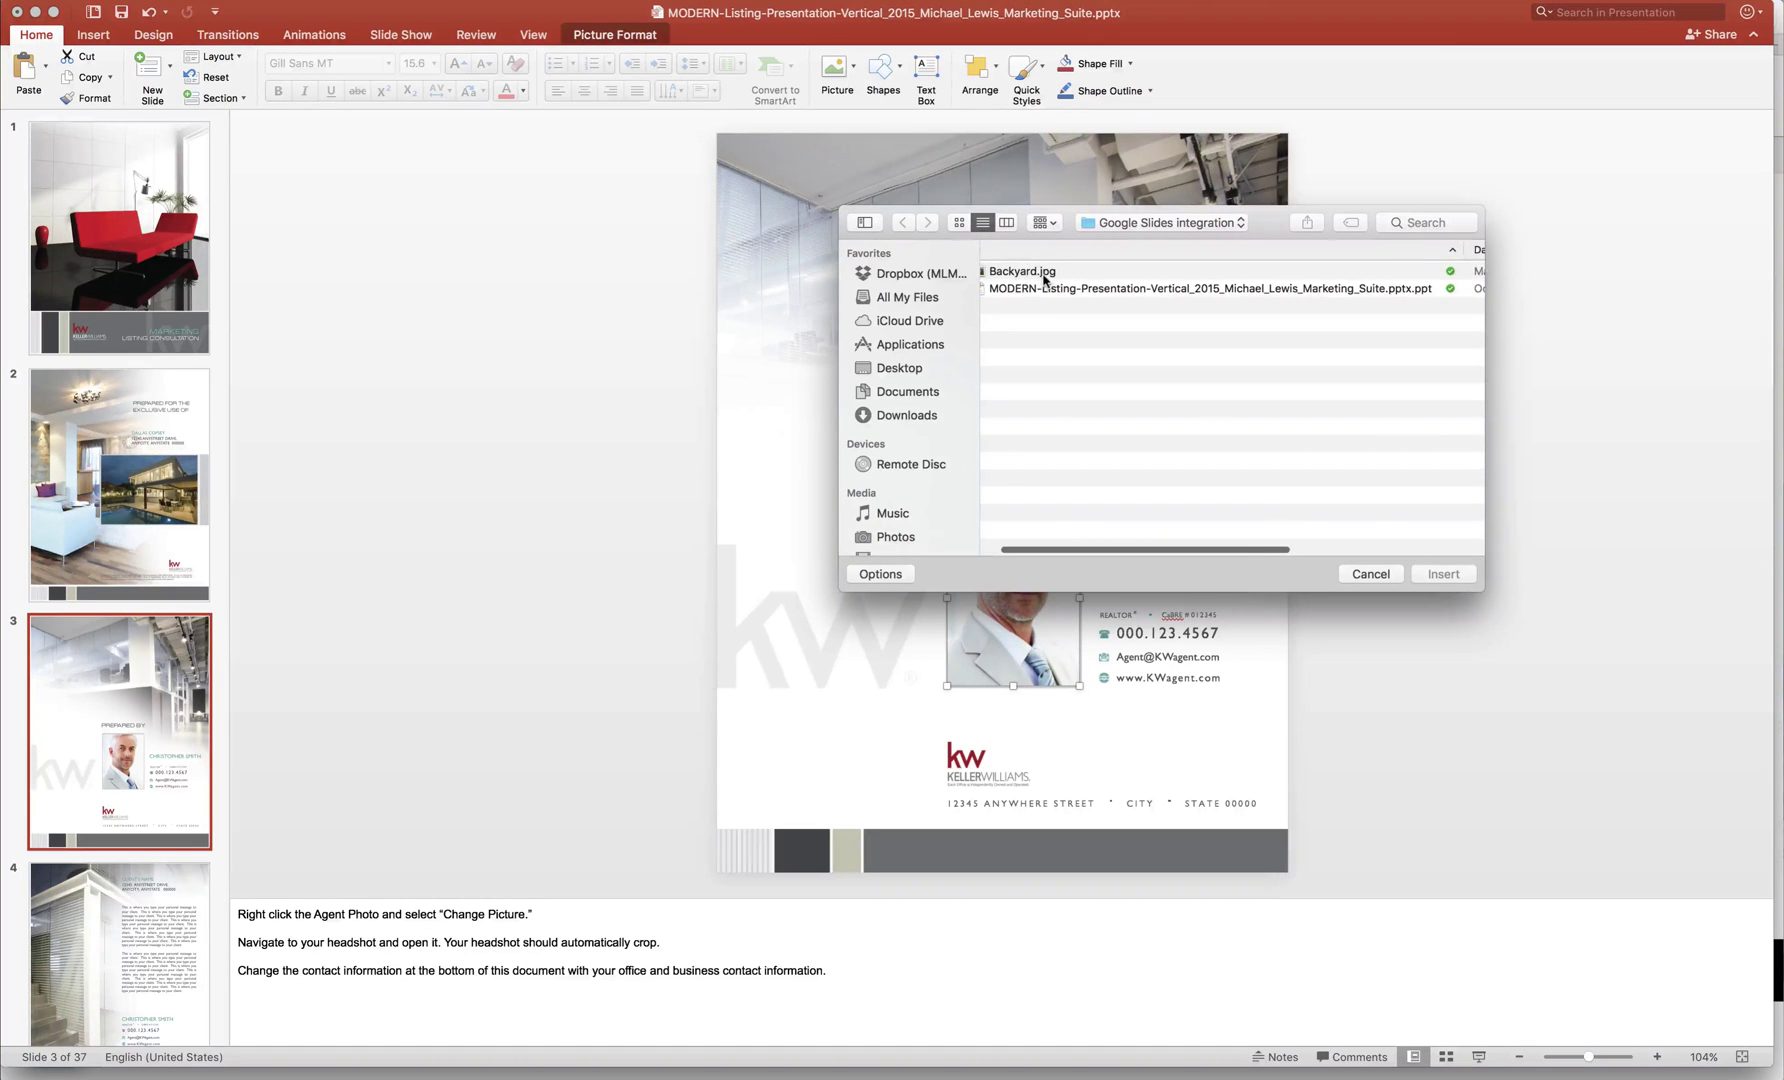
click(1043, 272)
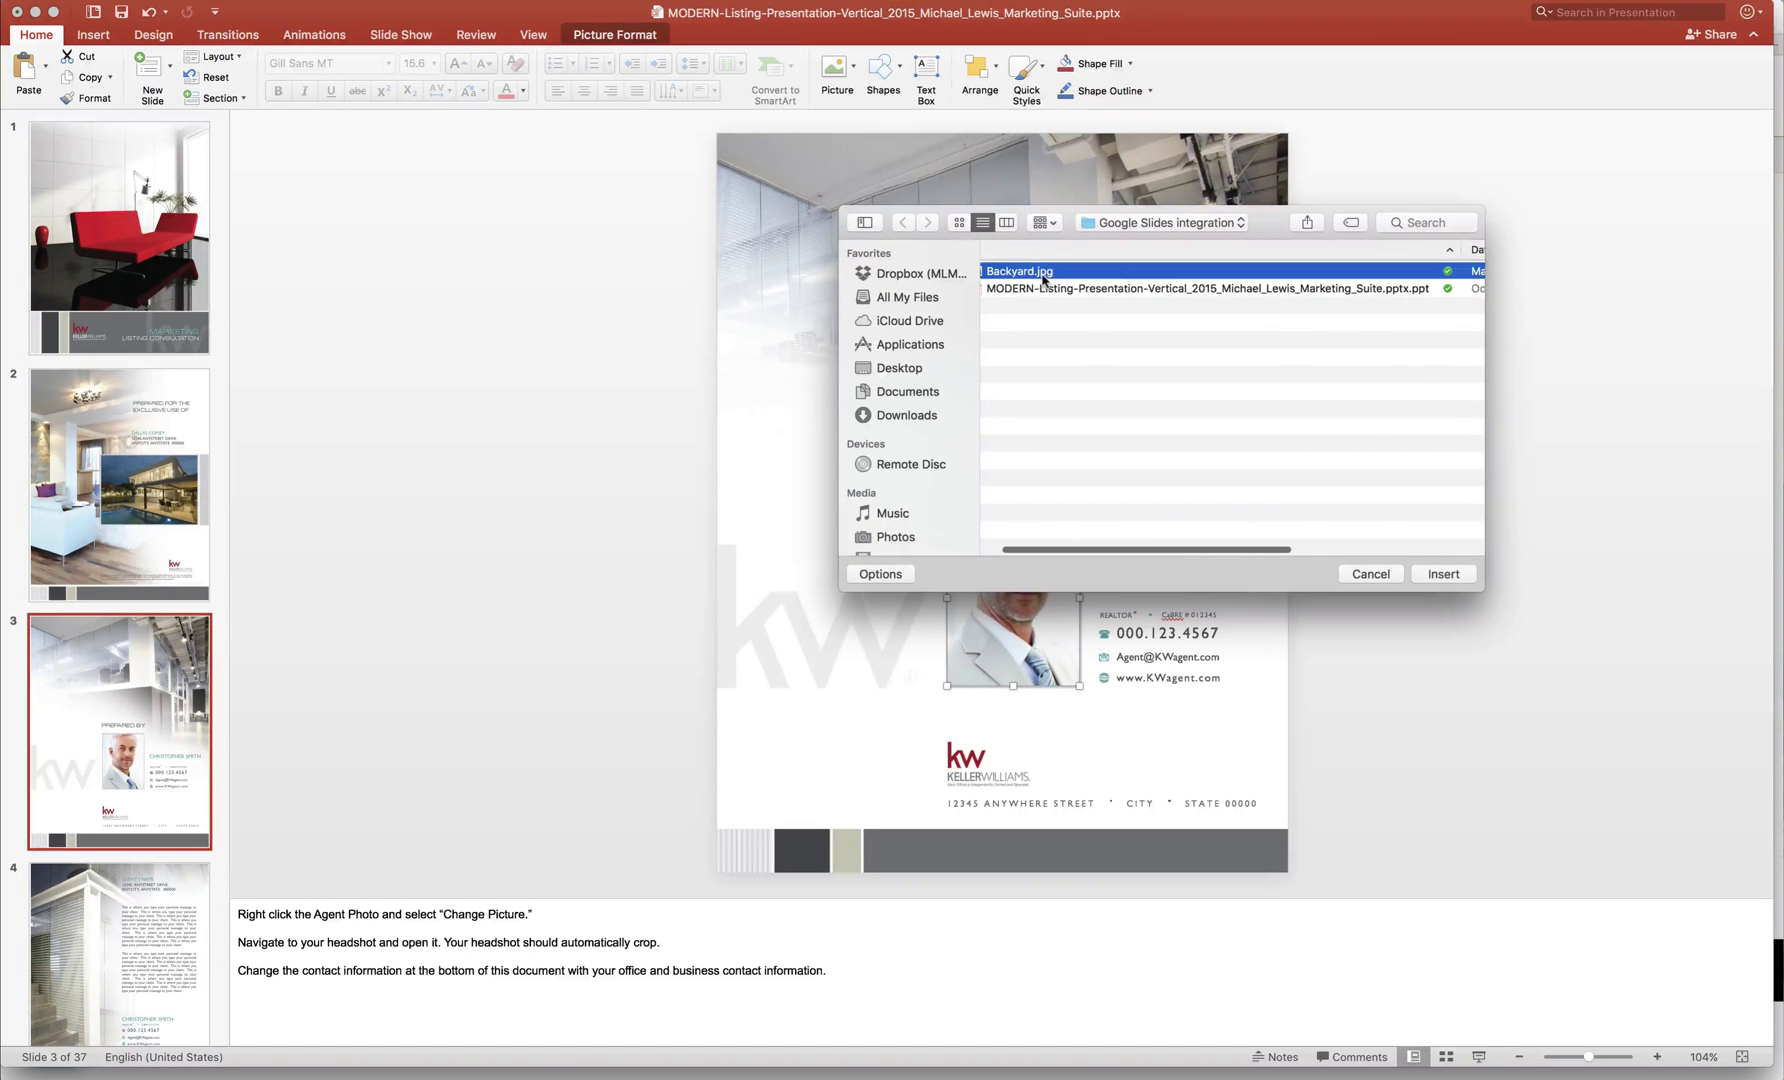
click(1441, 576)
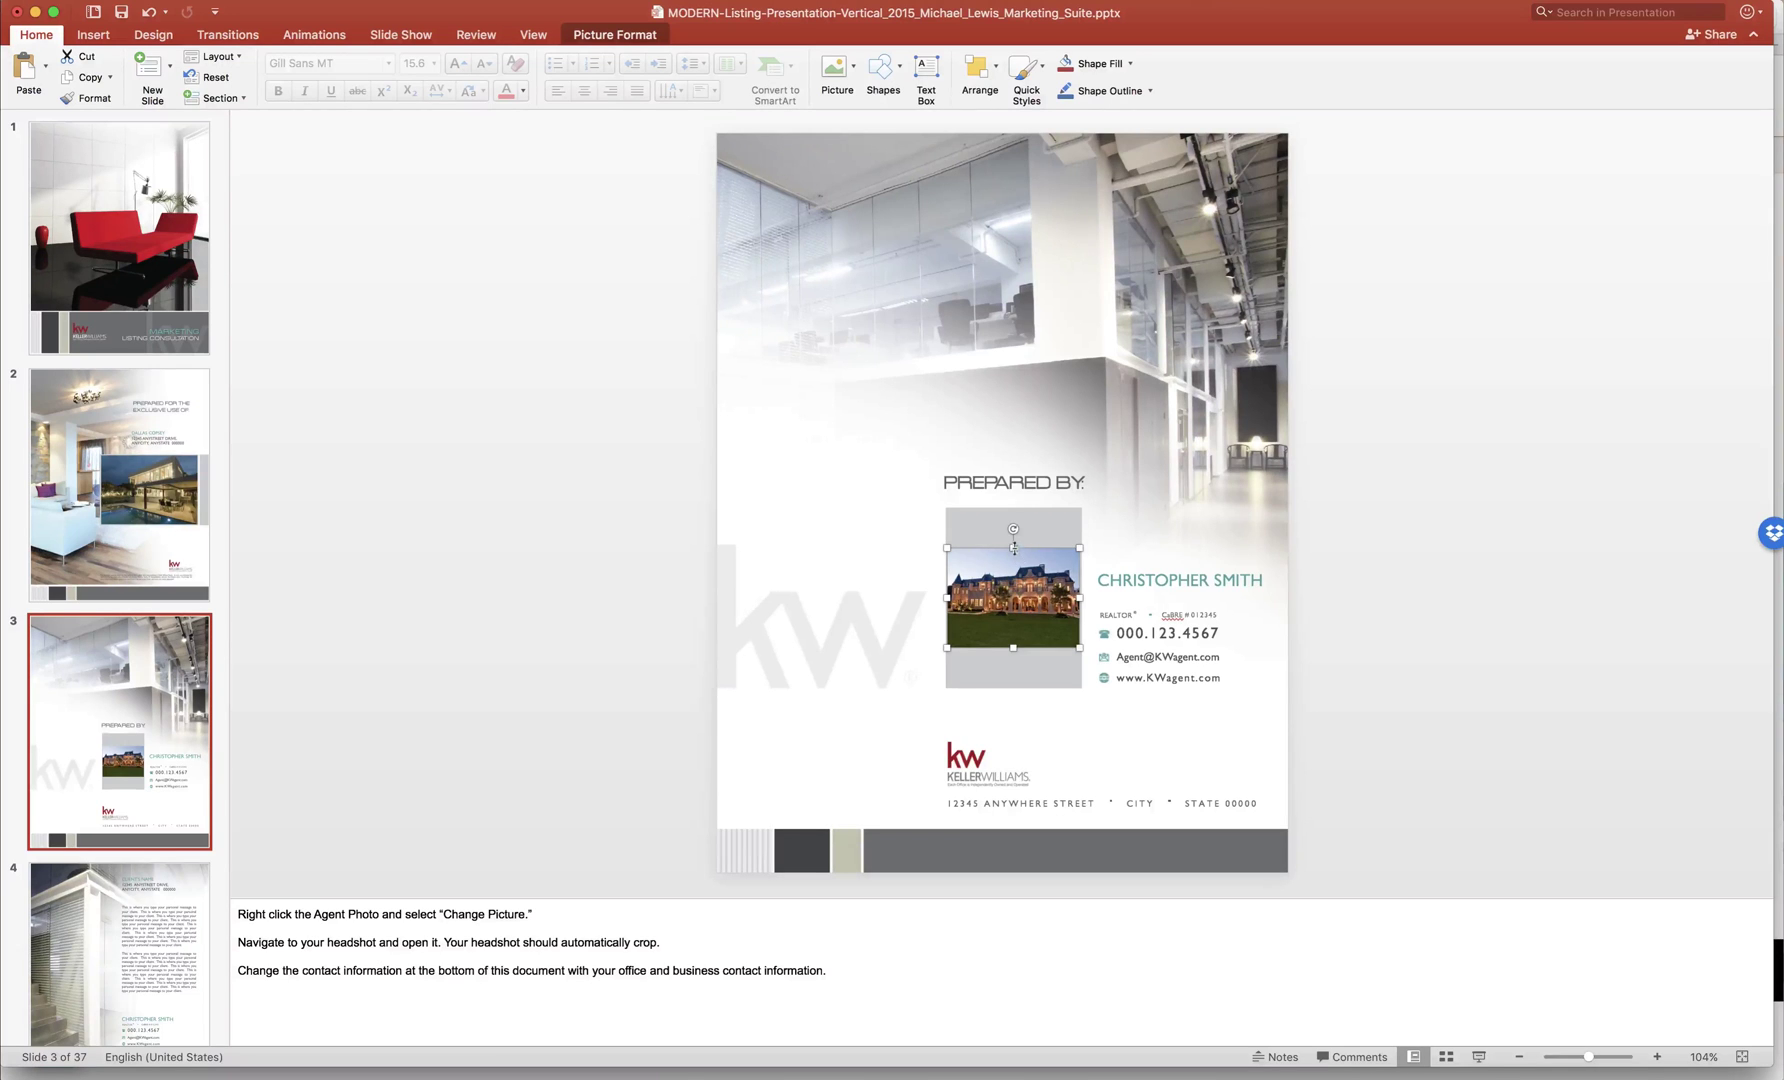
Stretch the new picture to fill the photo frame and enter the agent's name over the placeholder.
drag(1013, 548, 1012, 508)
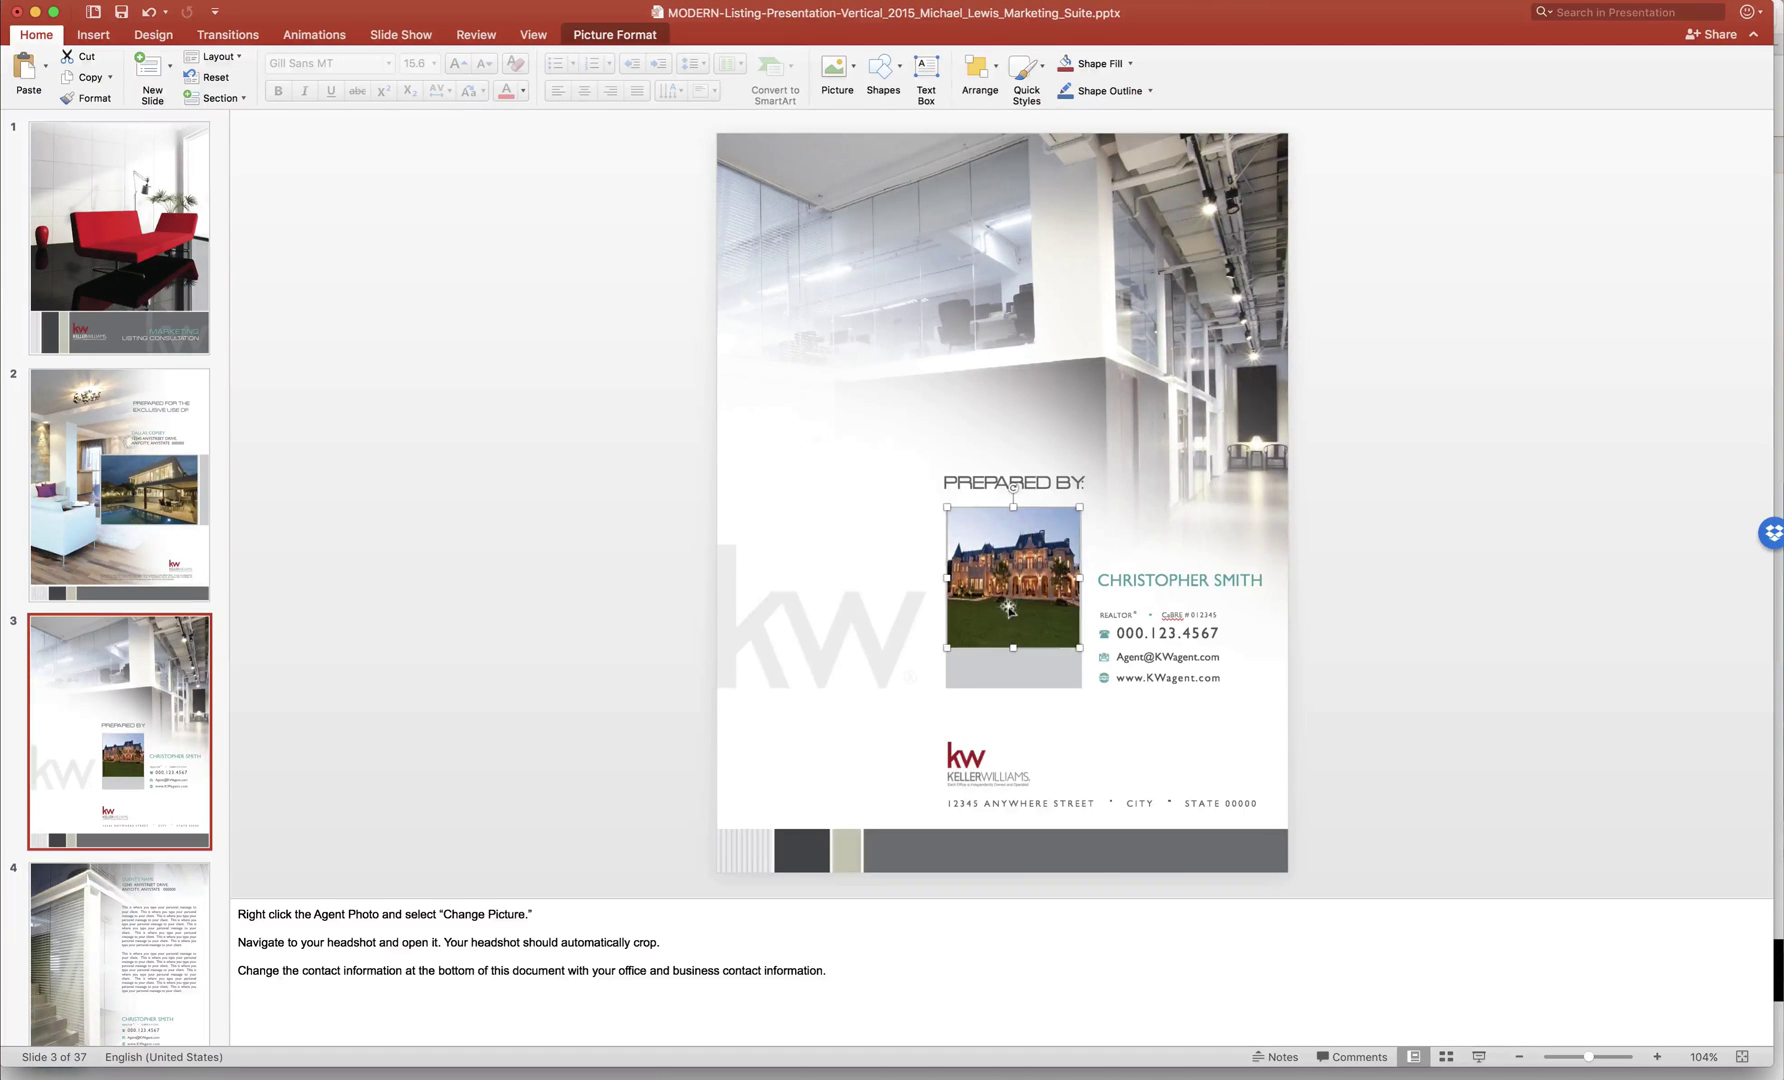
drag(1010, 647, 1012, 684)
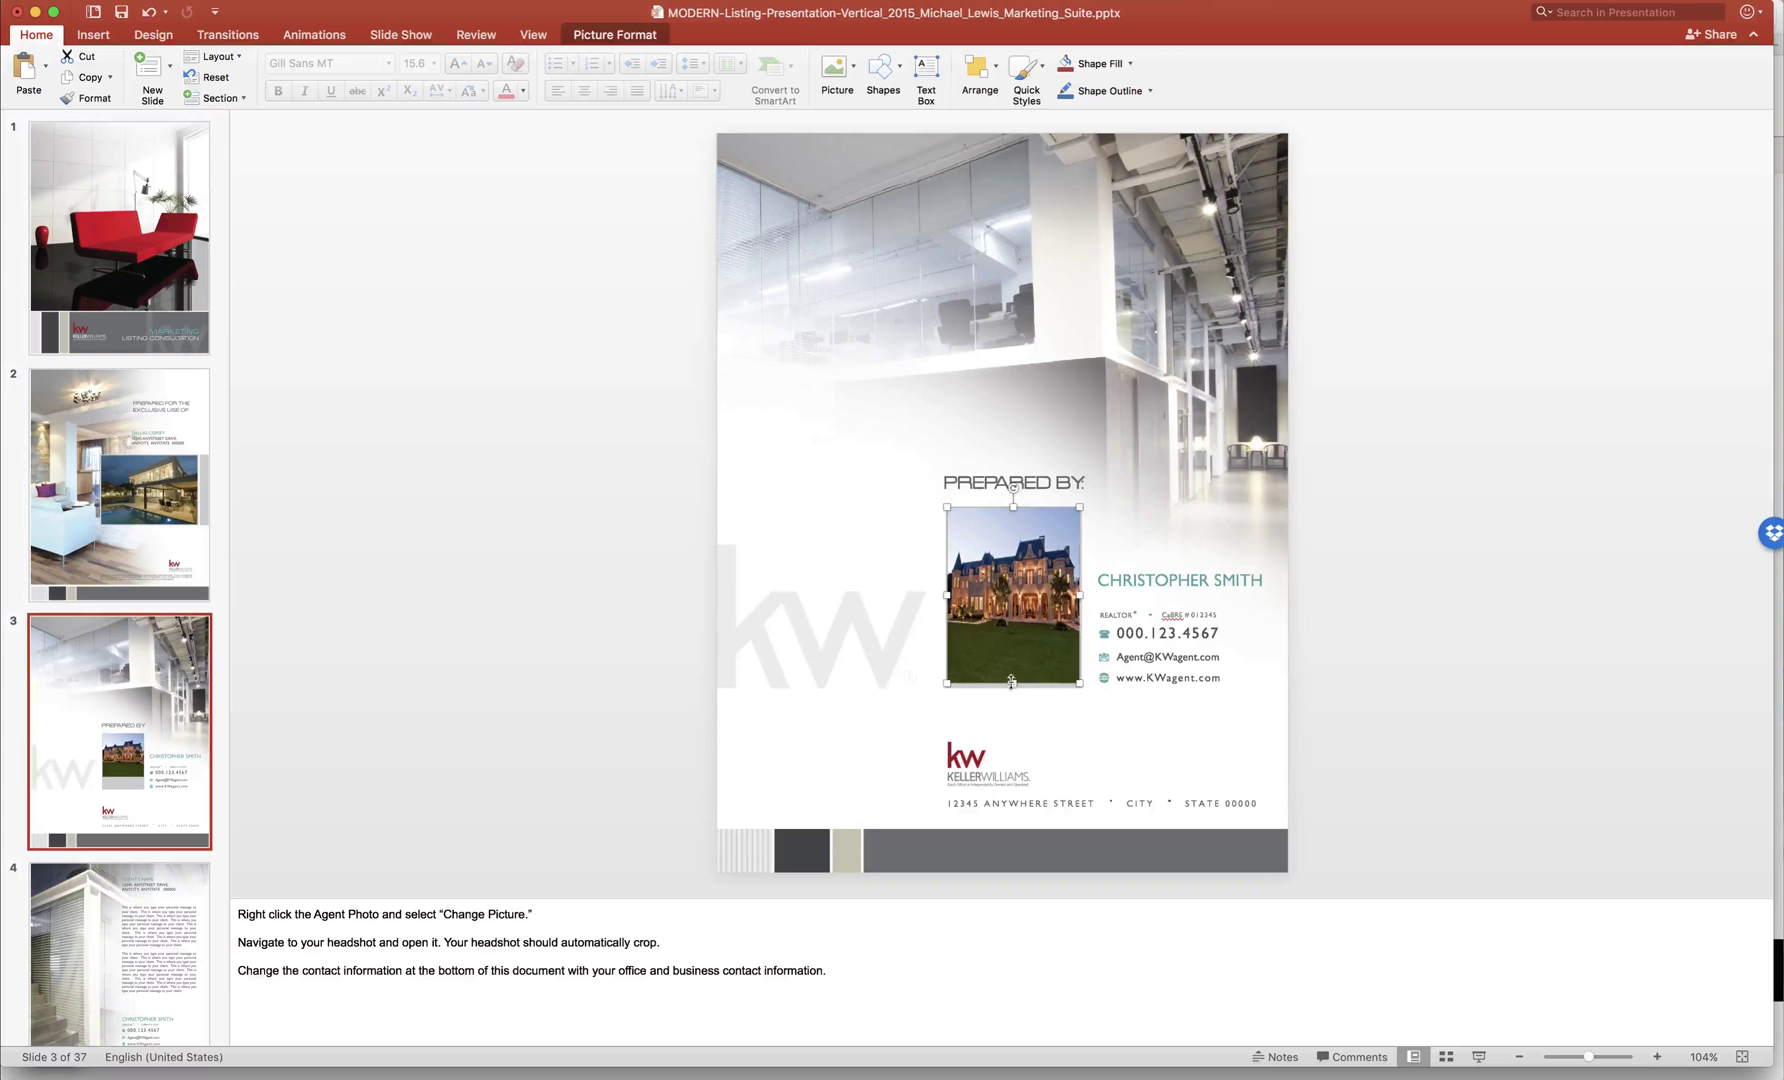
click(1163, 580)
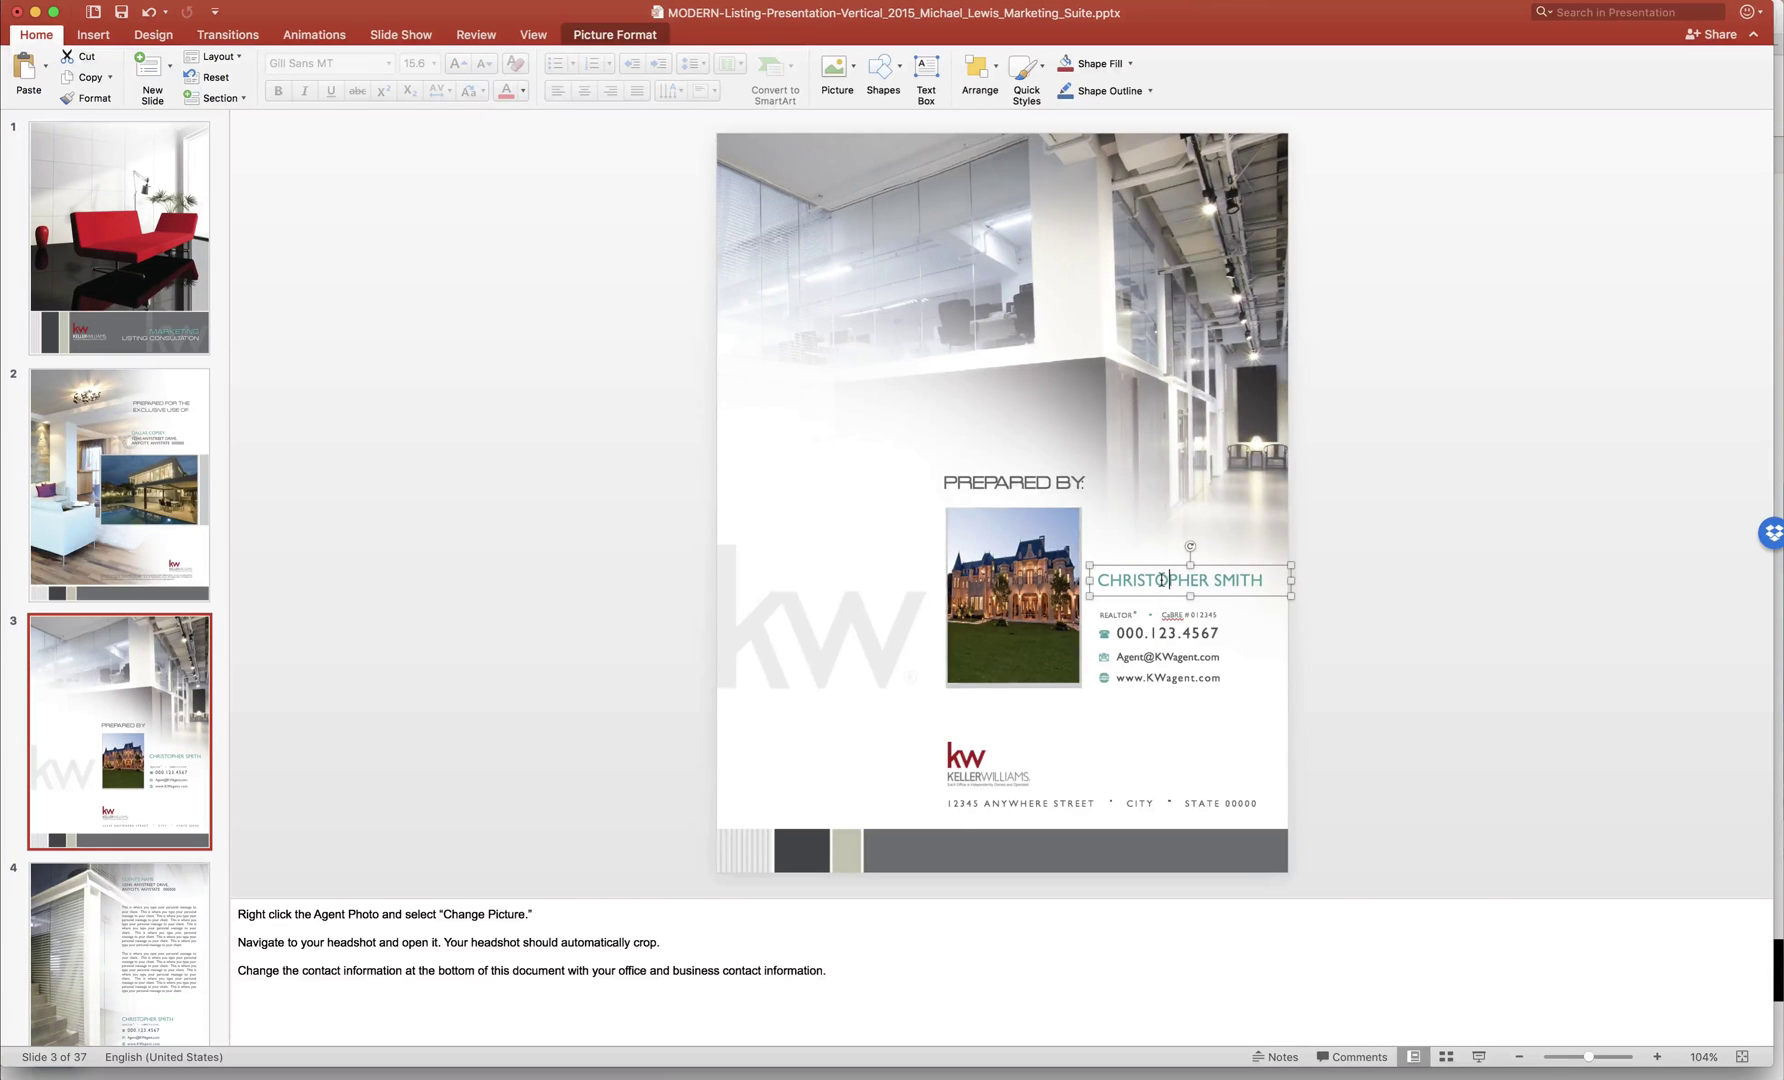
triple_click(1163, 580)
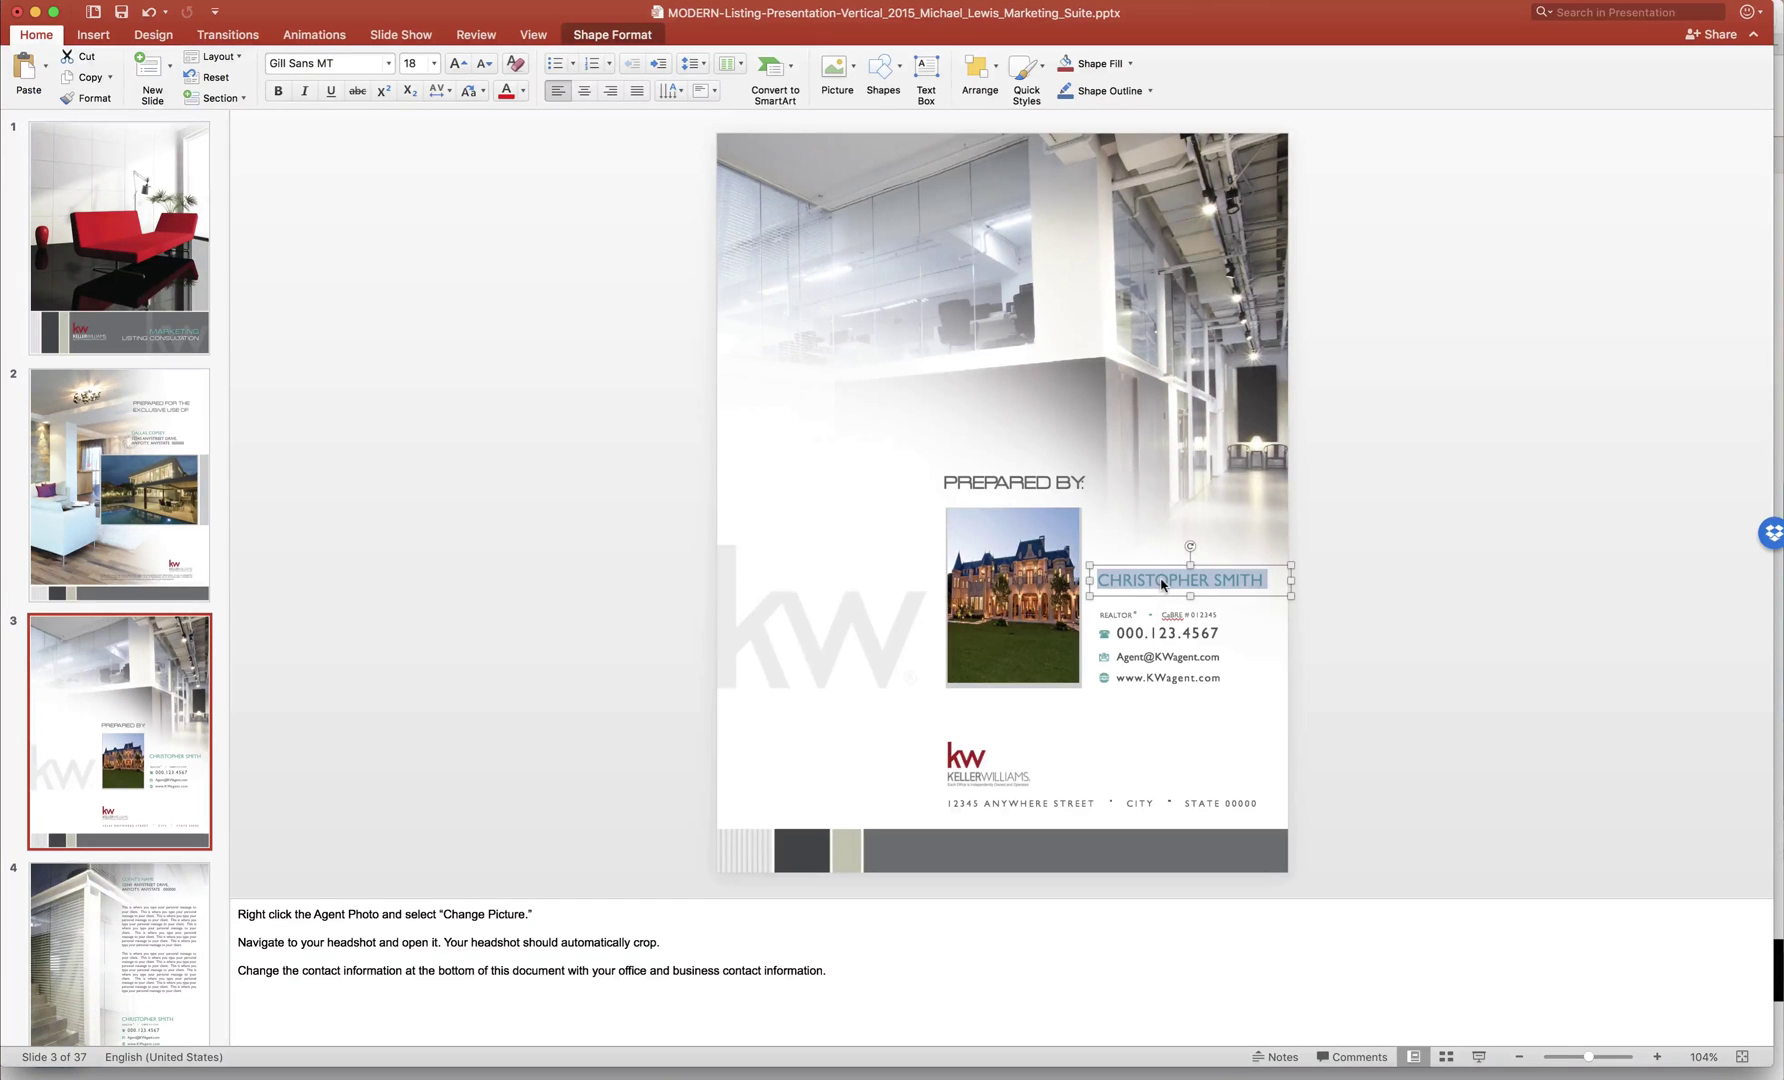
text(DALLAS COPS)
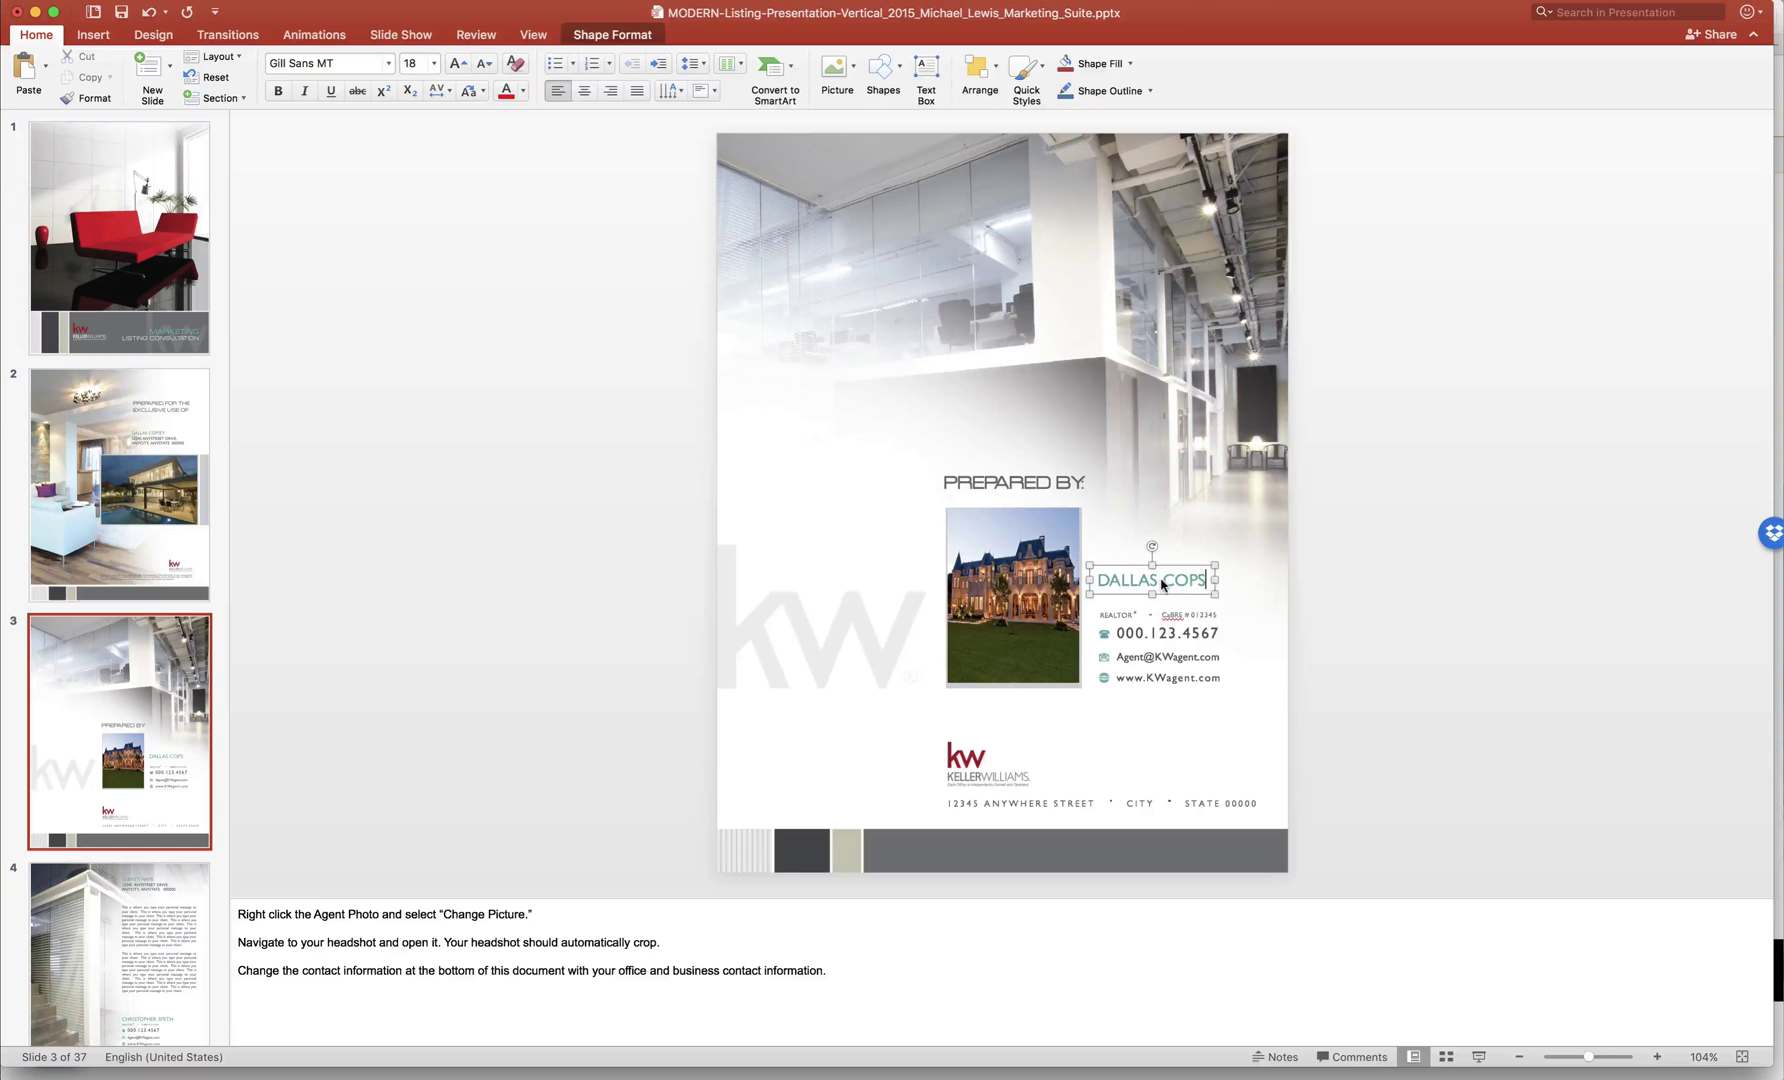
text(EY)
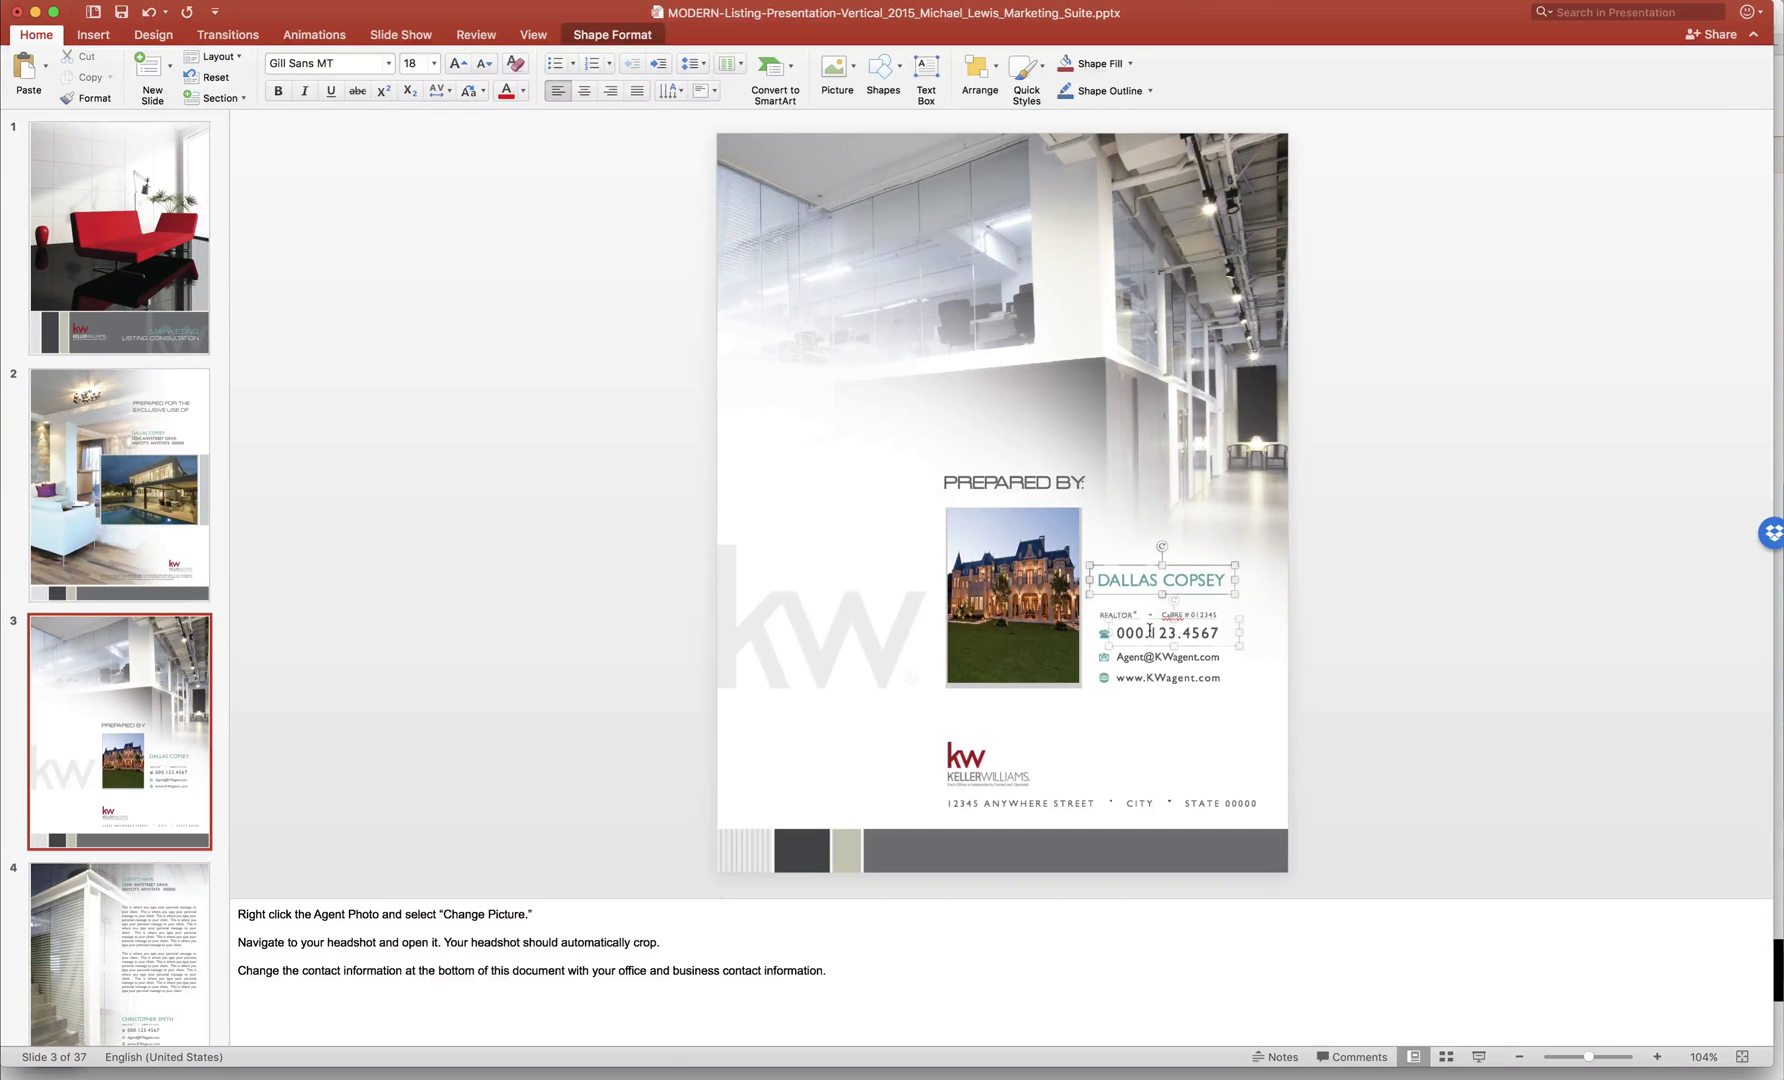
Select the phone, website and office address lines, then open slide 4's client letter.
click(1150, 632)
click(1153, 679)
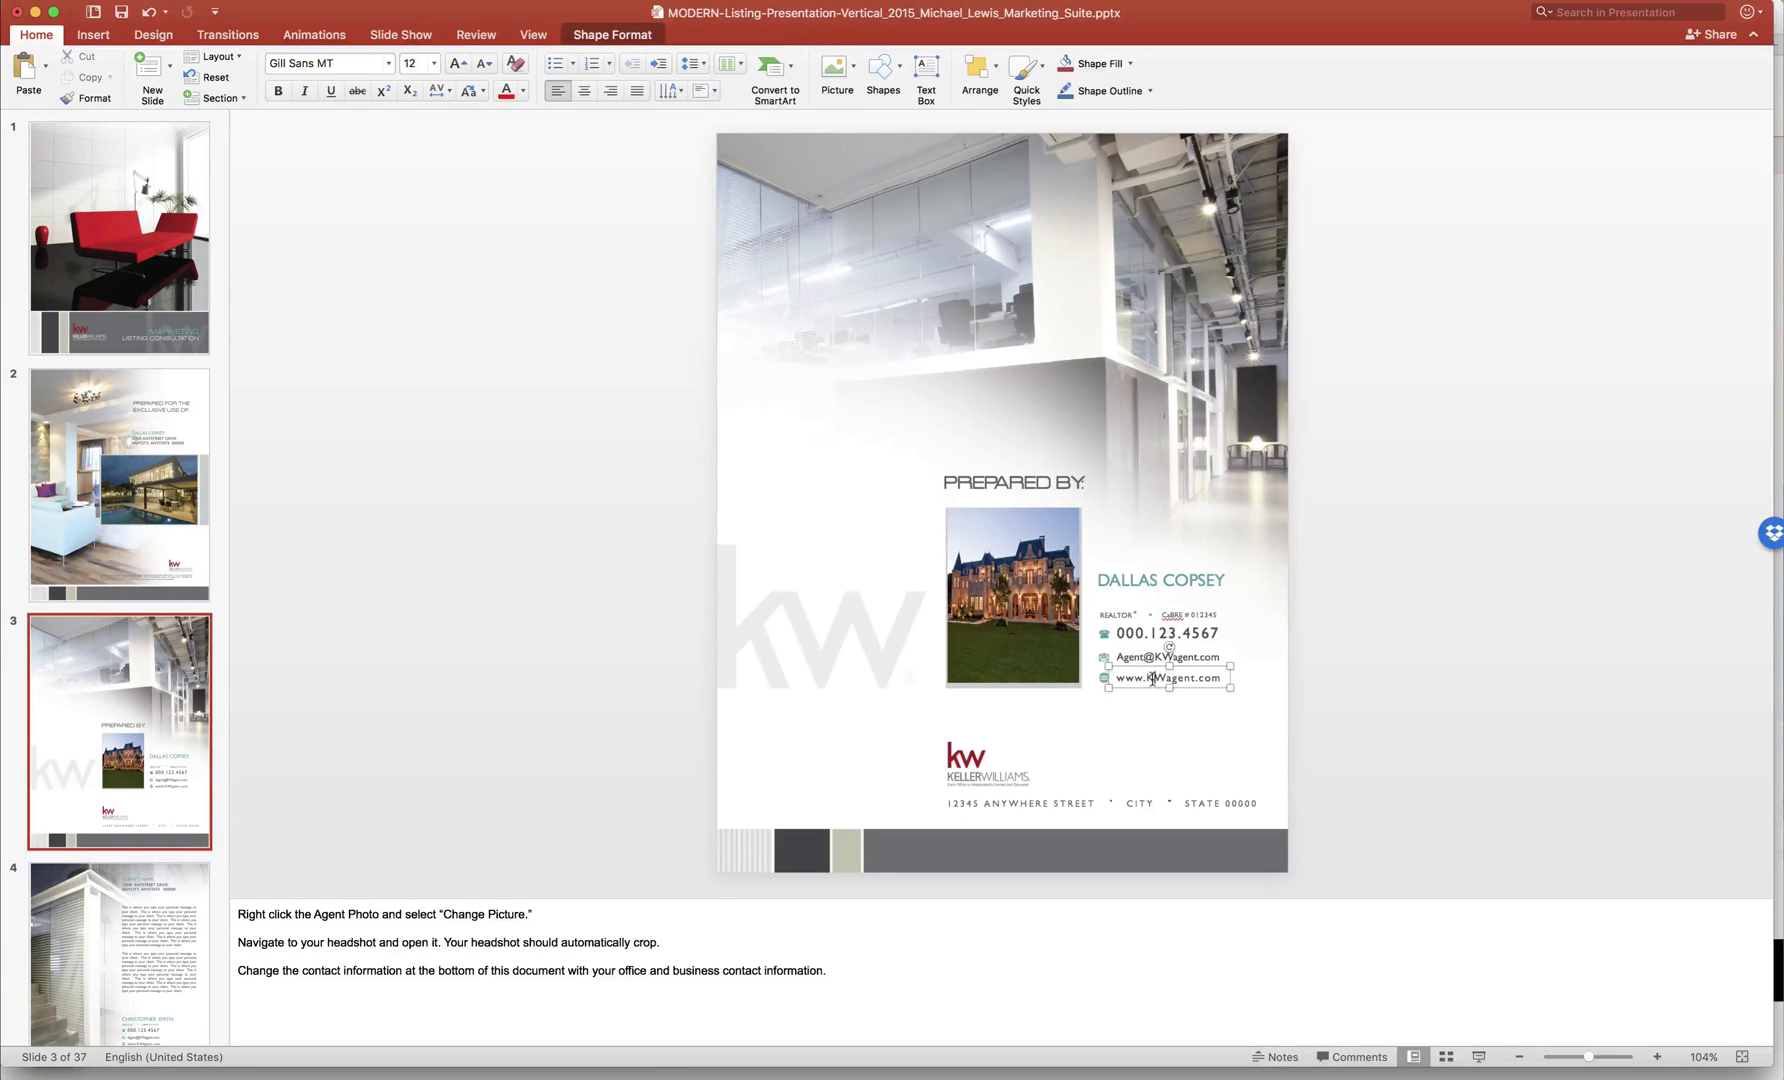
click(1125, 801)
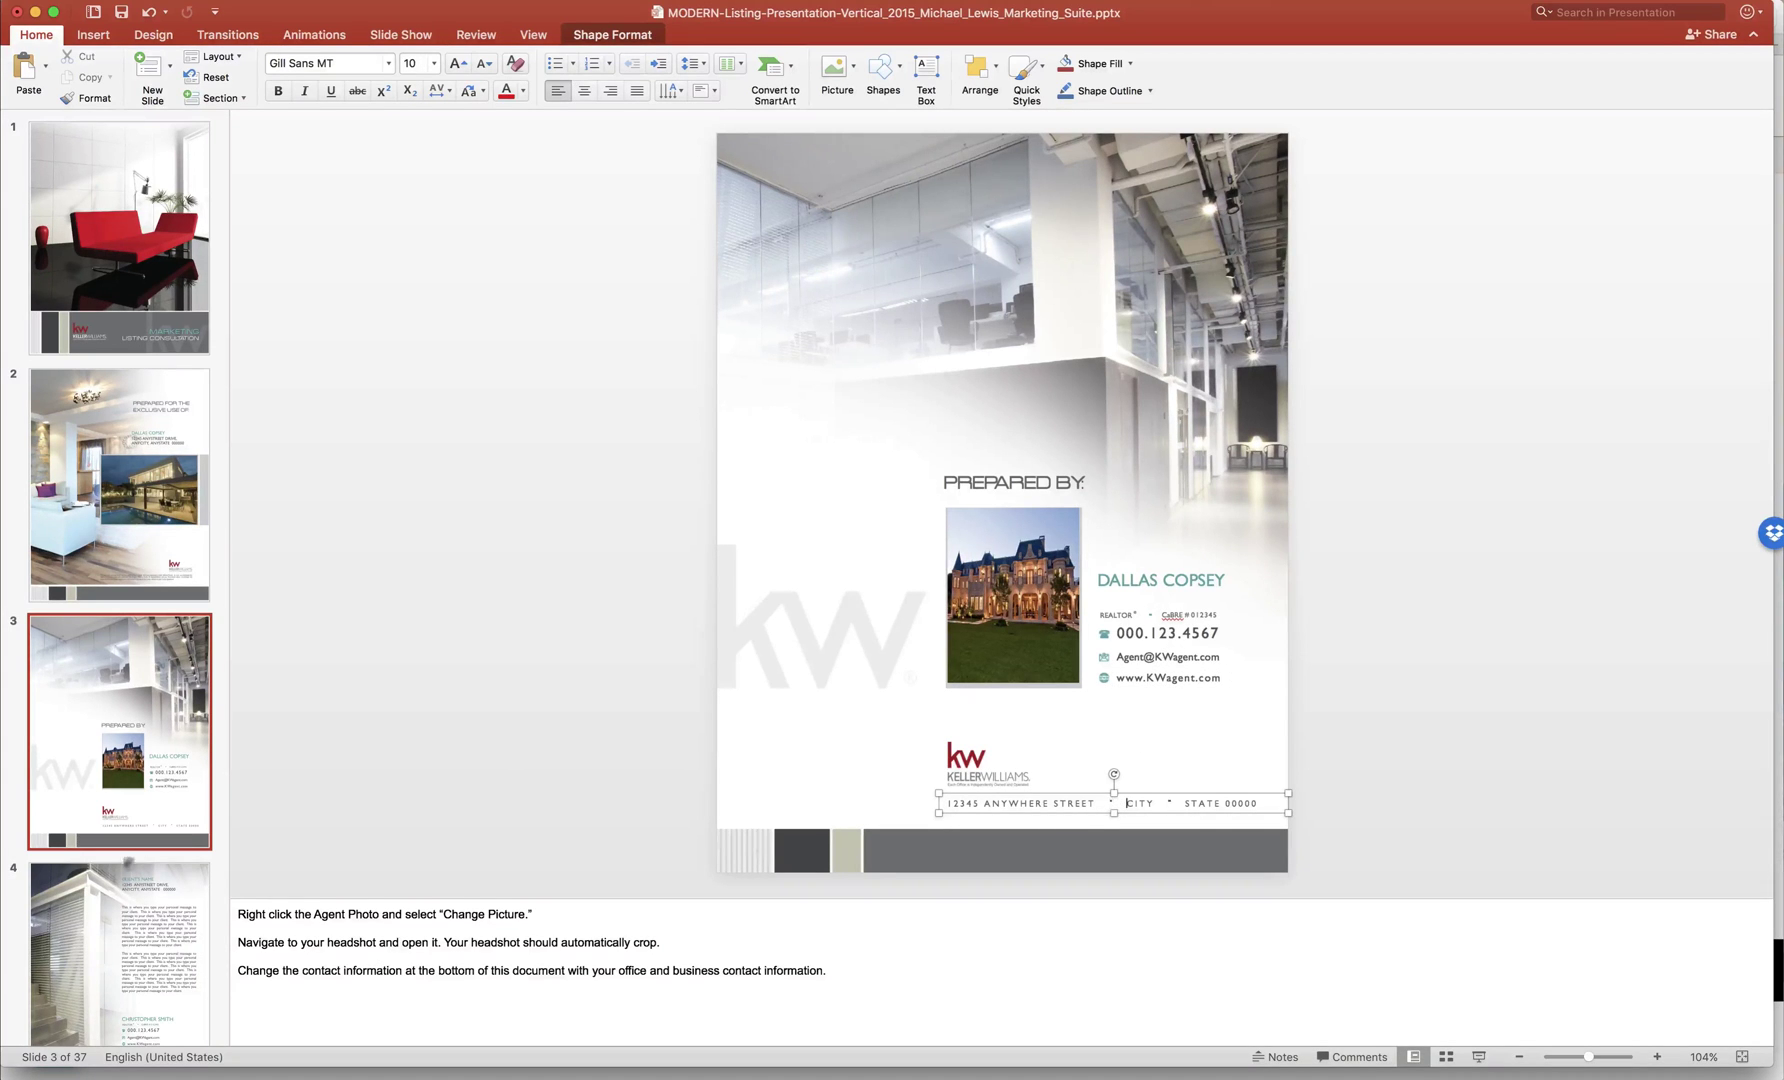
click(125, 912)
scroll(125, 912, down, 10)
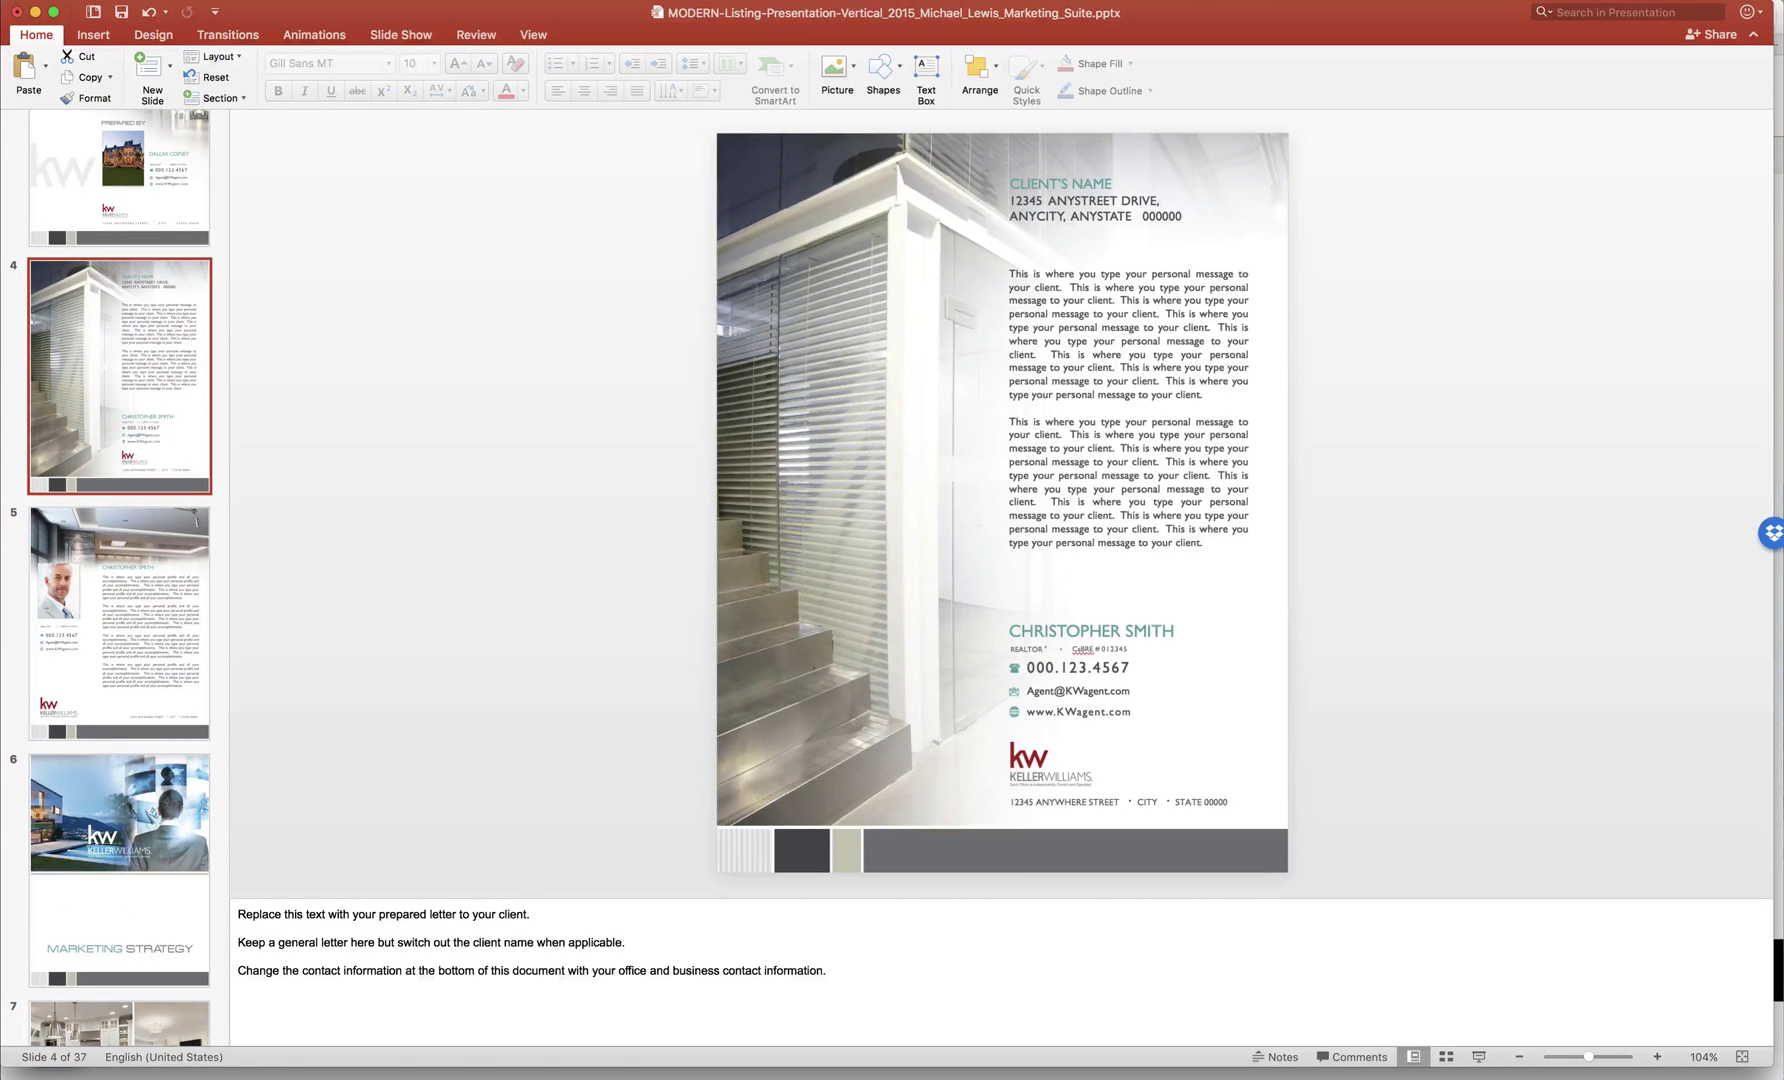
Delete both placeholder message paragraphs from the slide 4 letter, then open slide 5.
click(1119, 425)
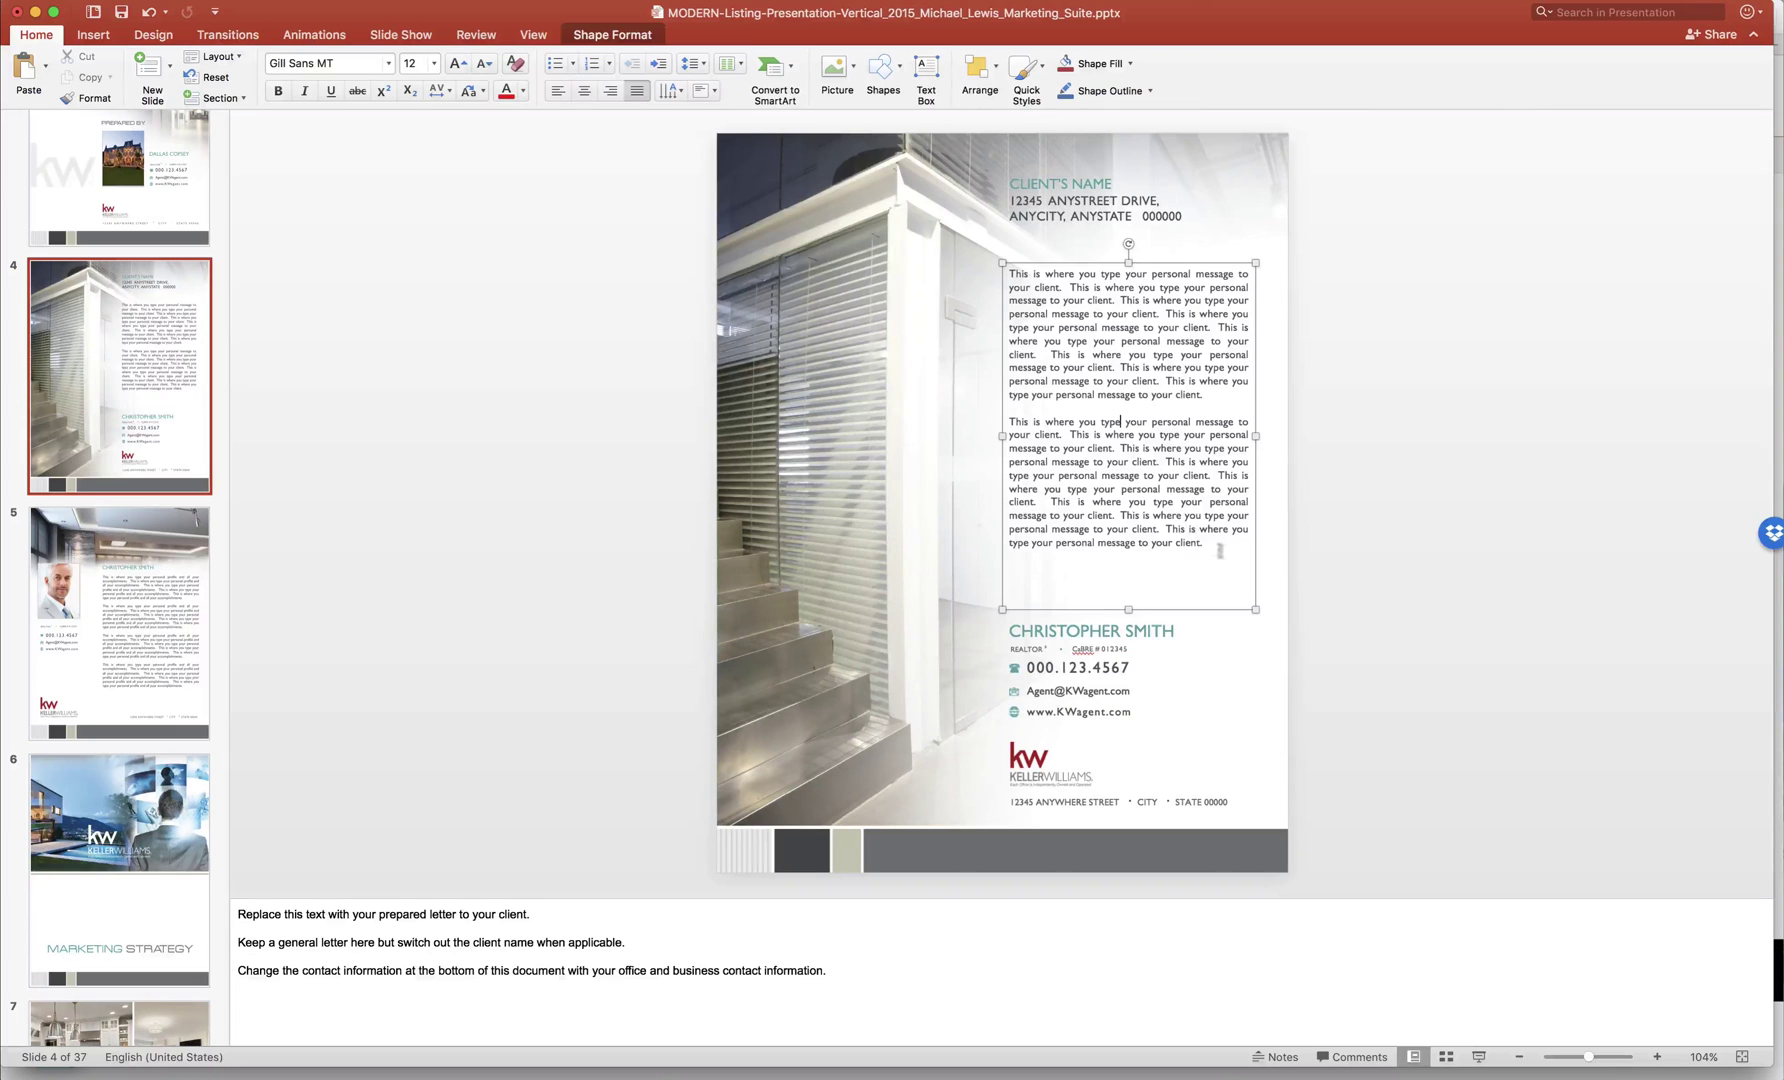
drag(1211, 542, 962, 272)
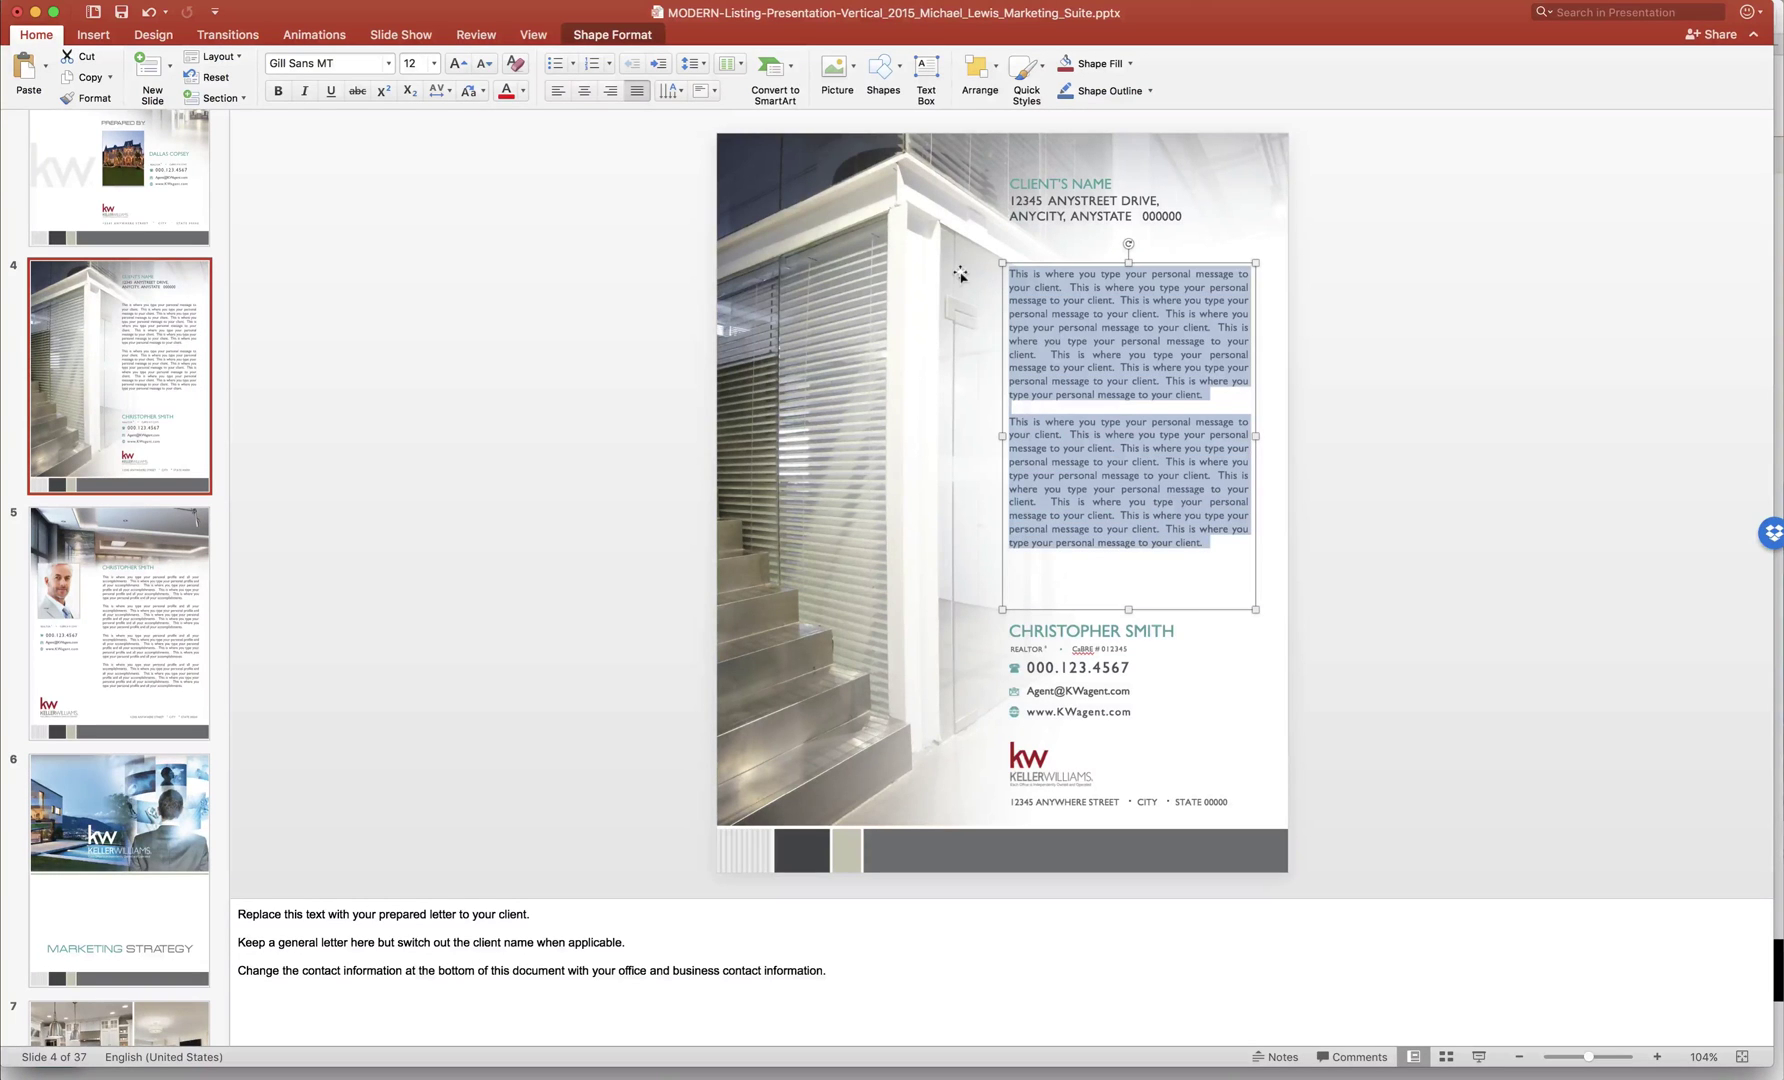
key(BackSpace)
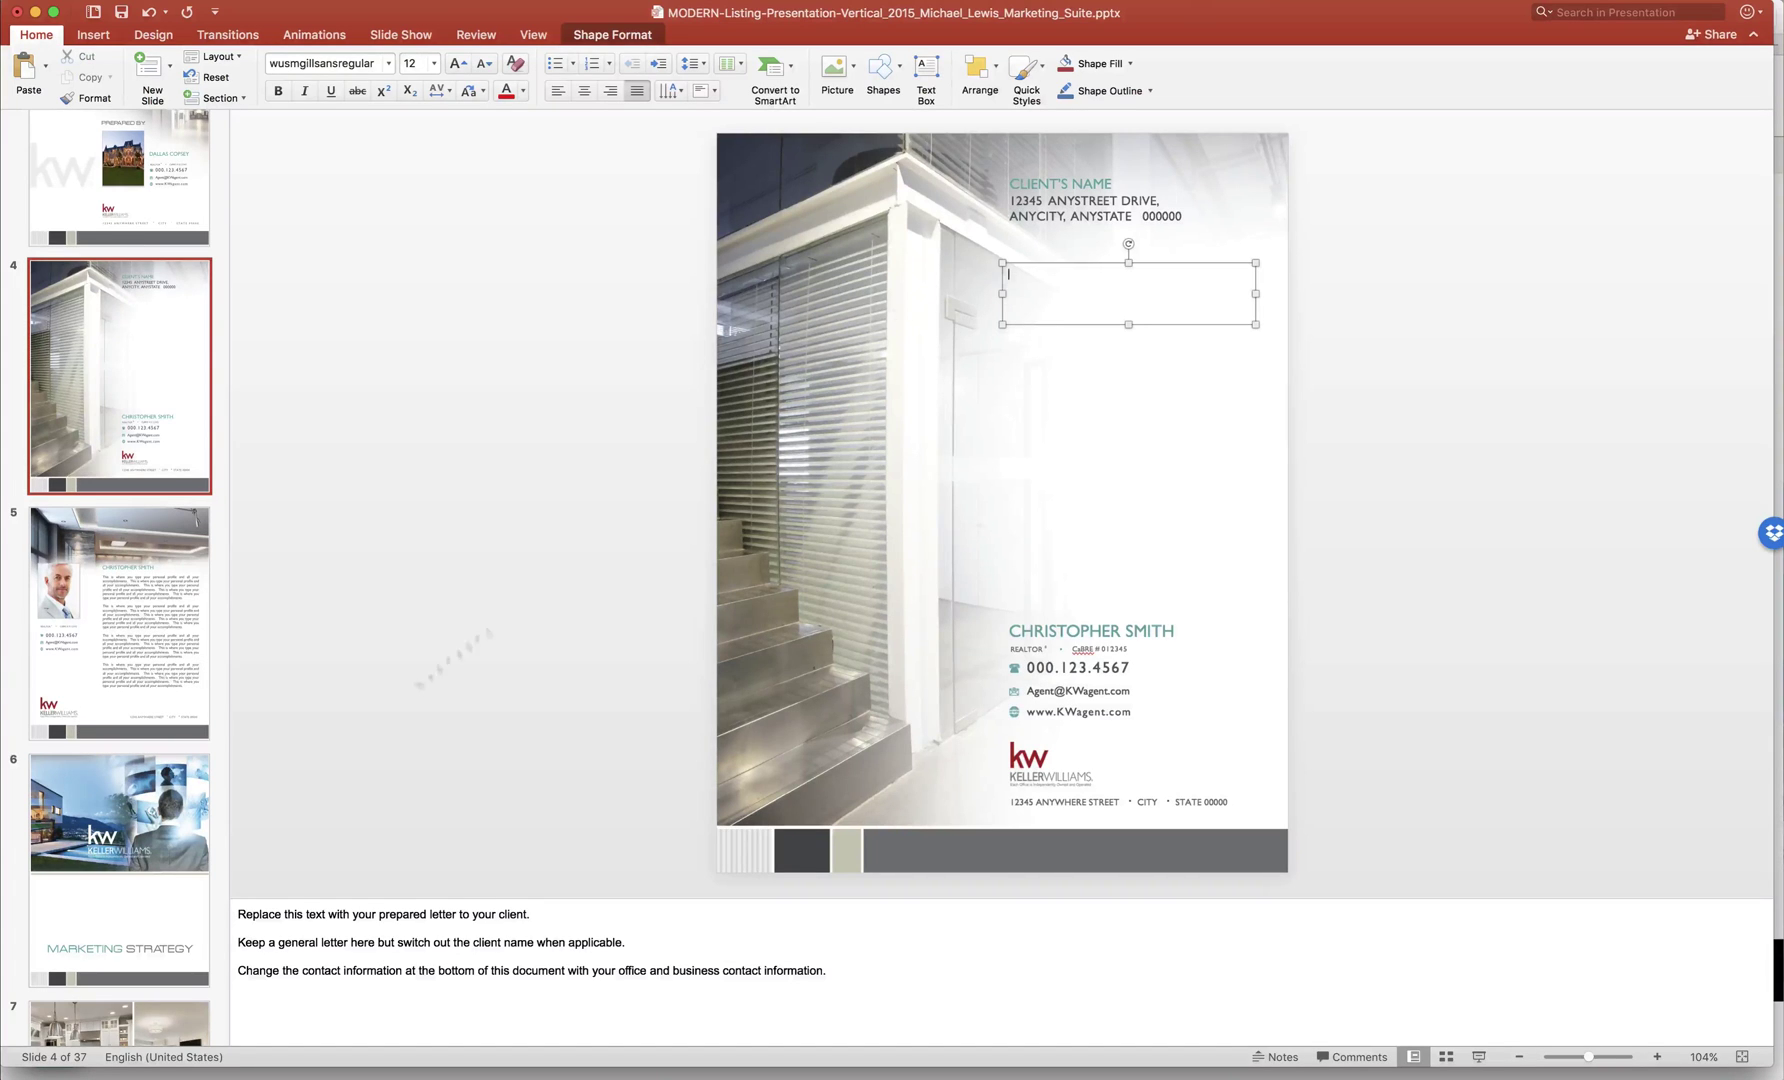
scroll(130, 671, down, 1)
click(130, 671)
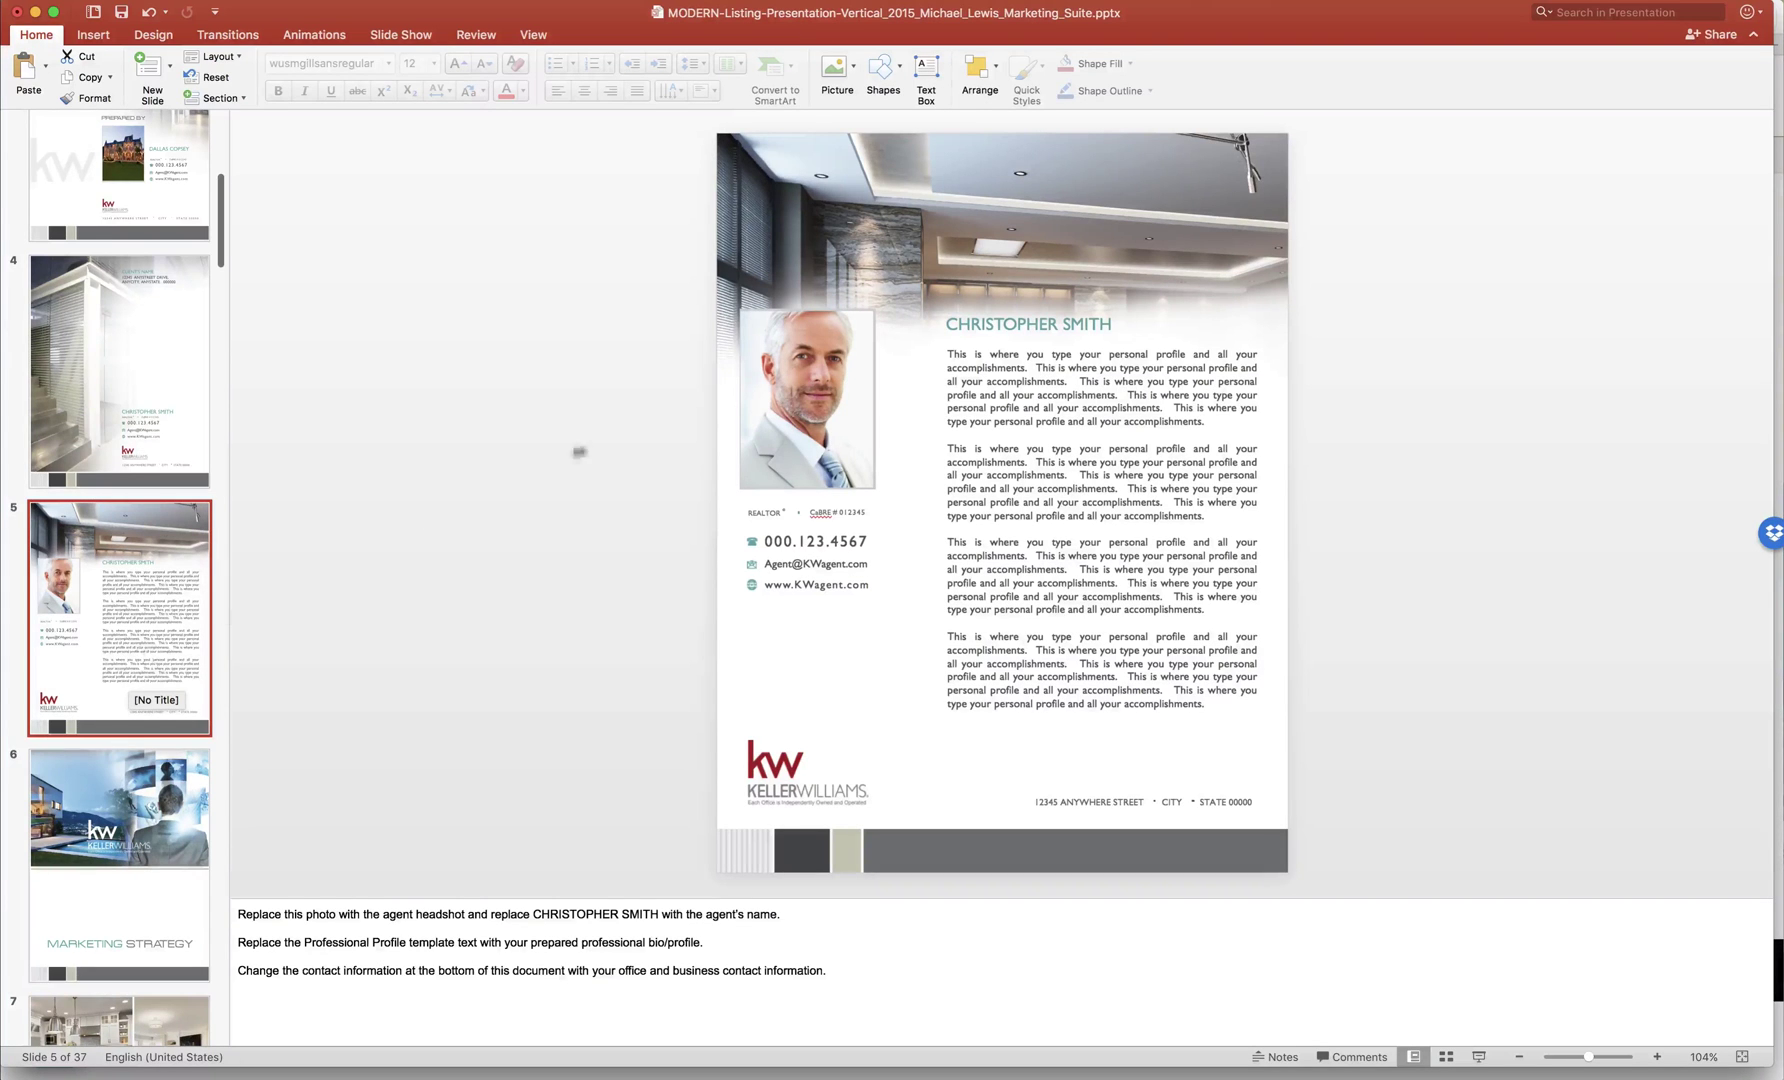
click(833, 428)
right_click(834, 424)
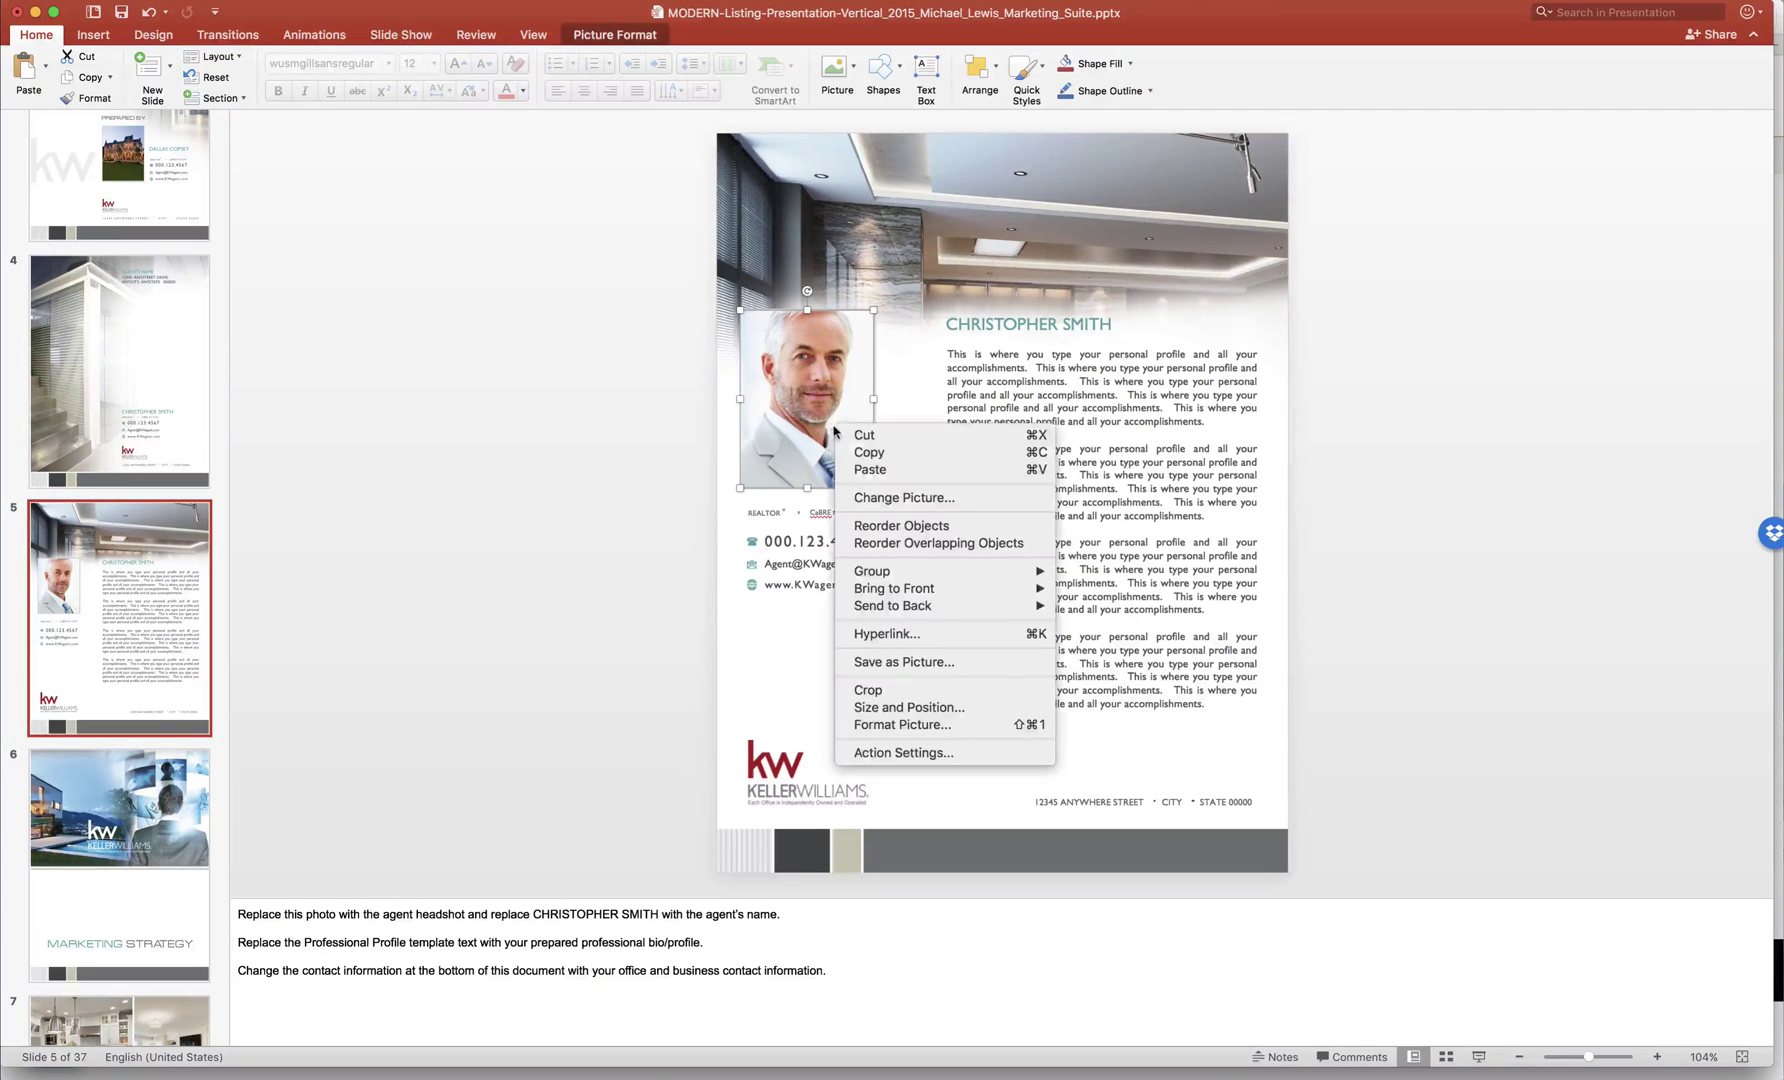
click(737, 520)
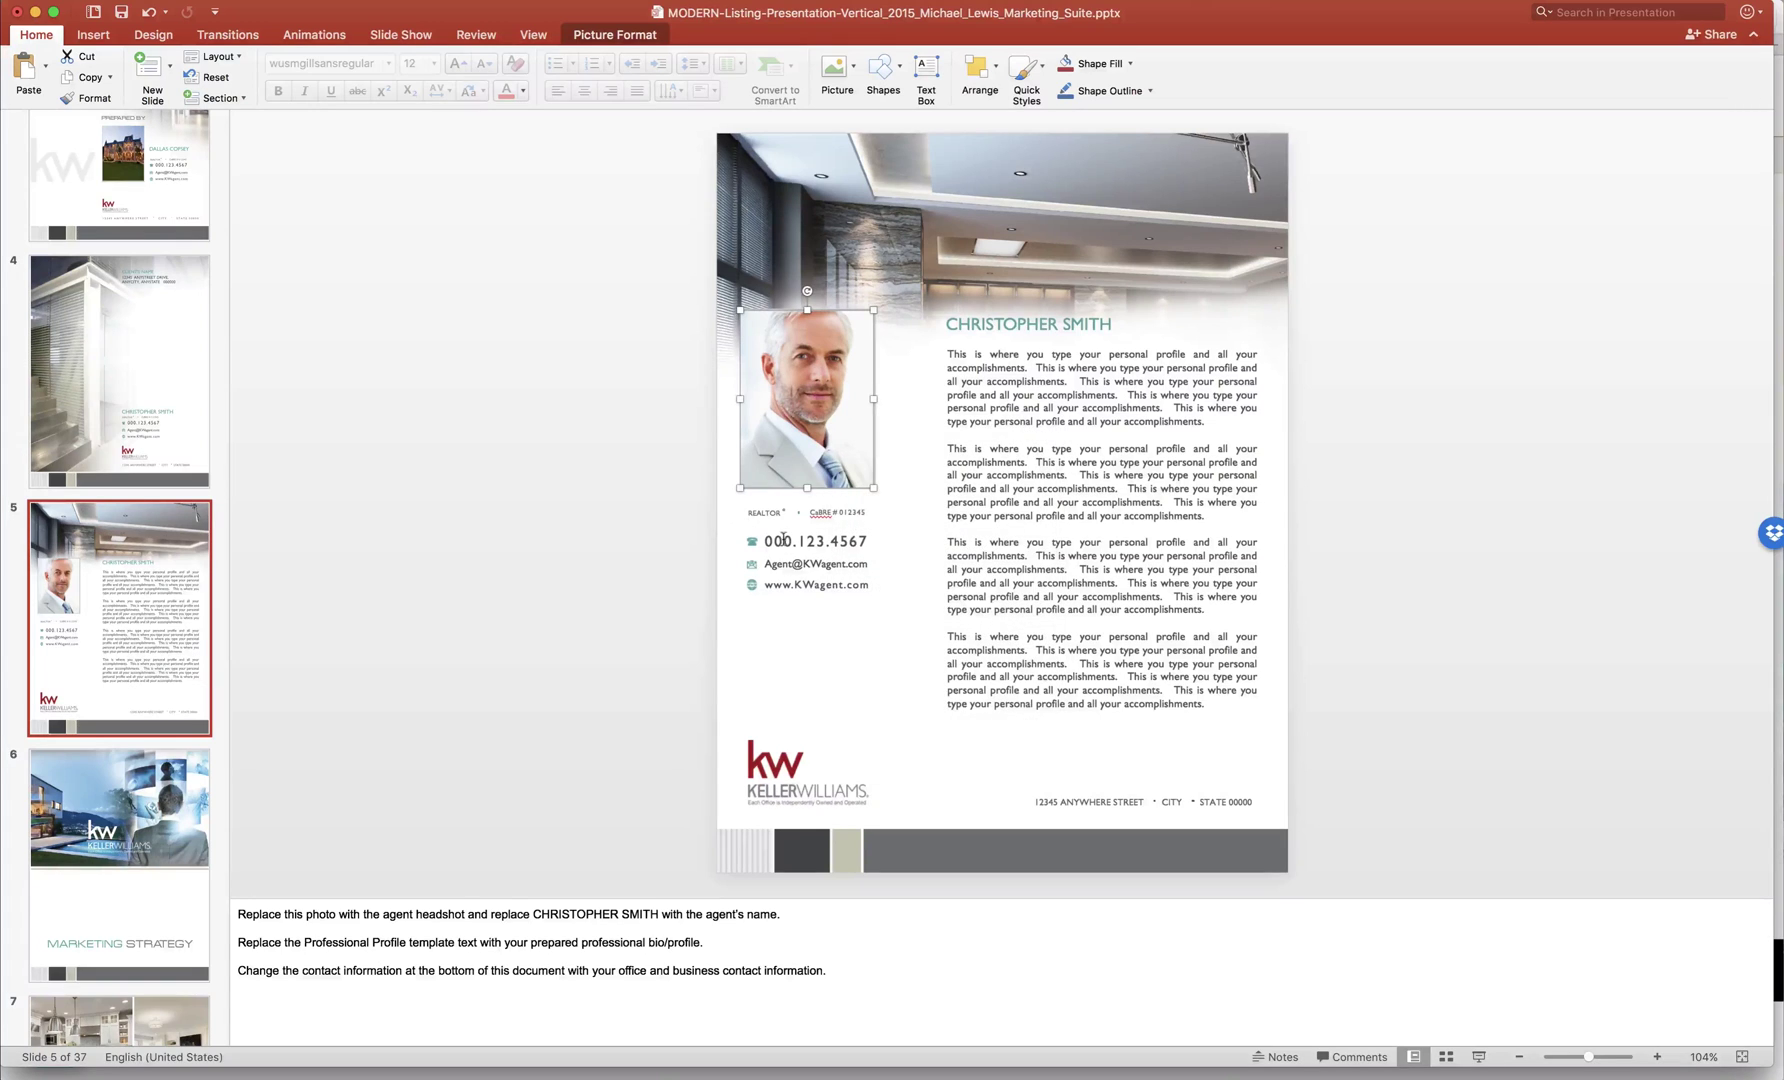
click(783, 541)
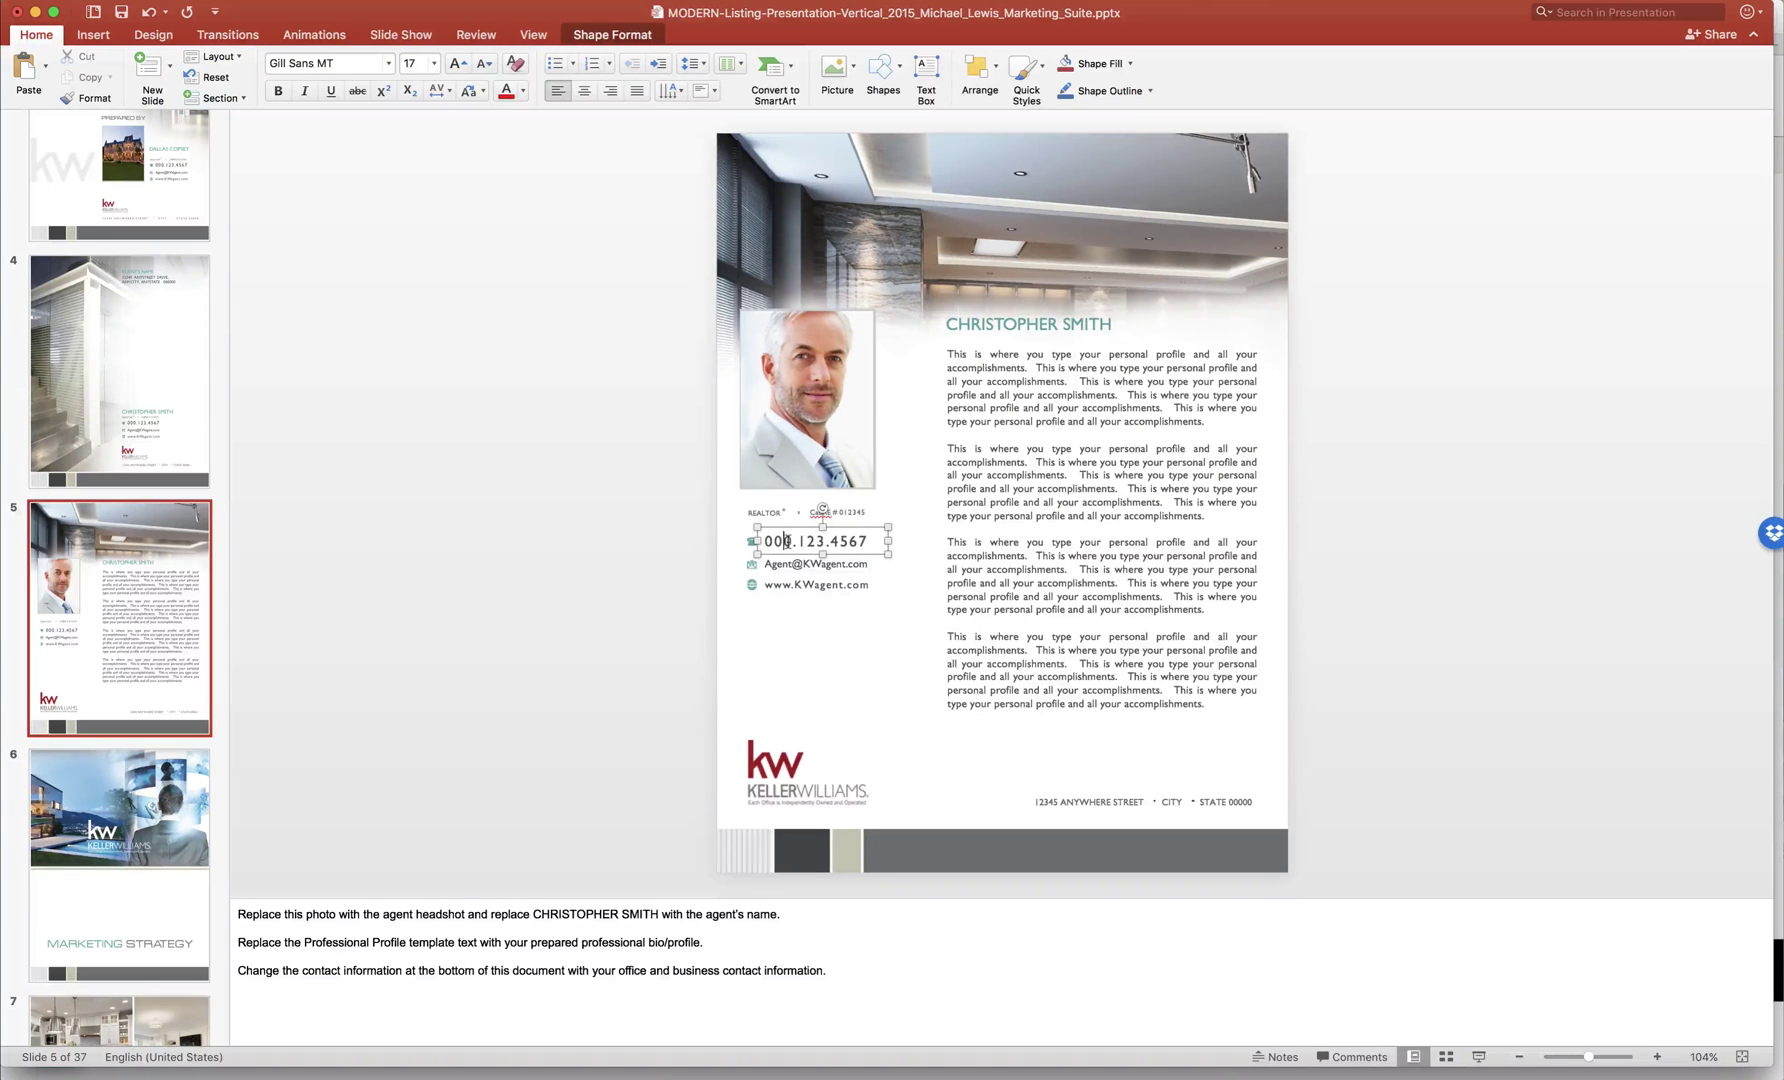
click(1045, 521)
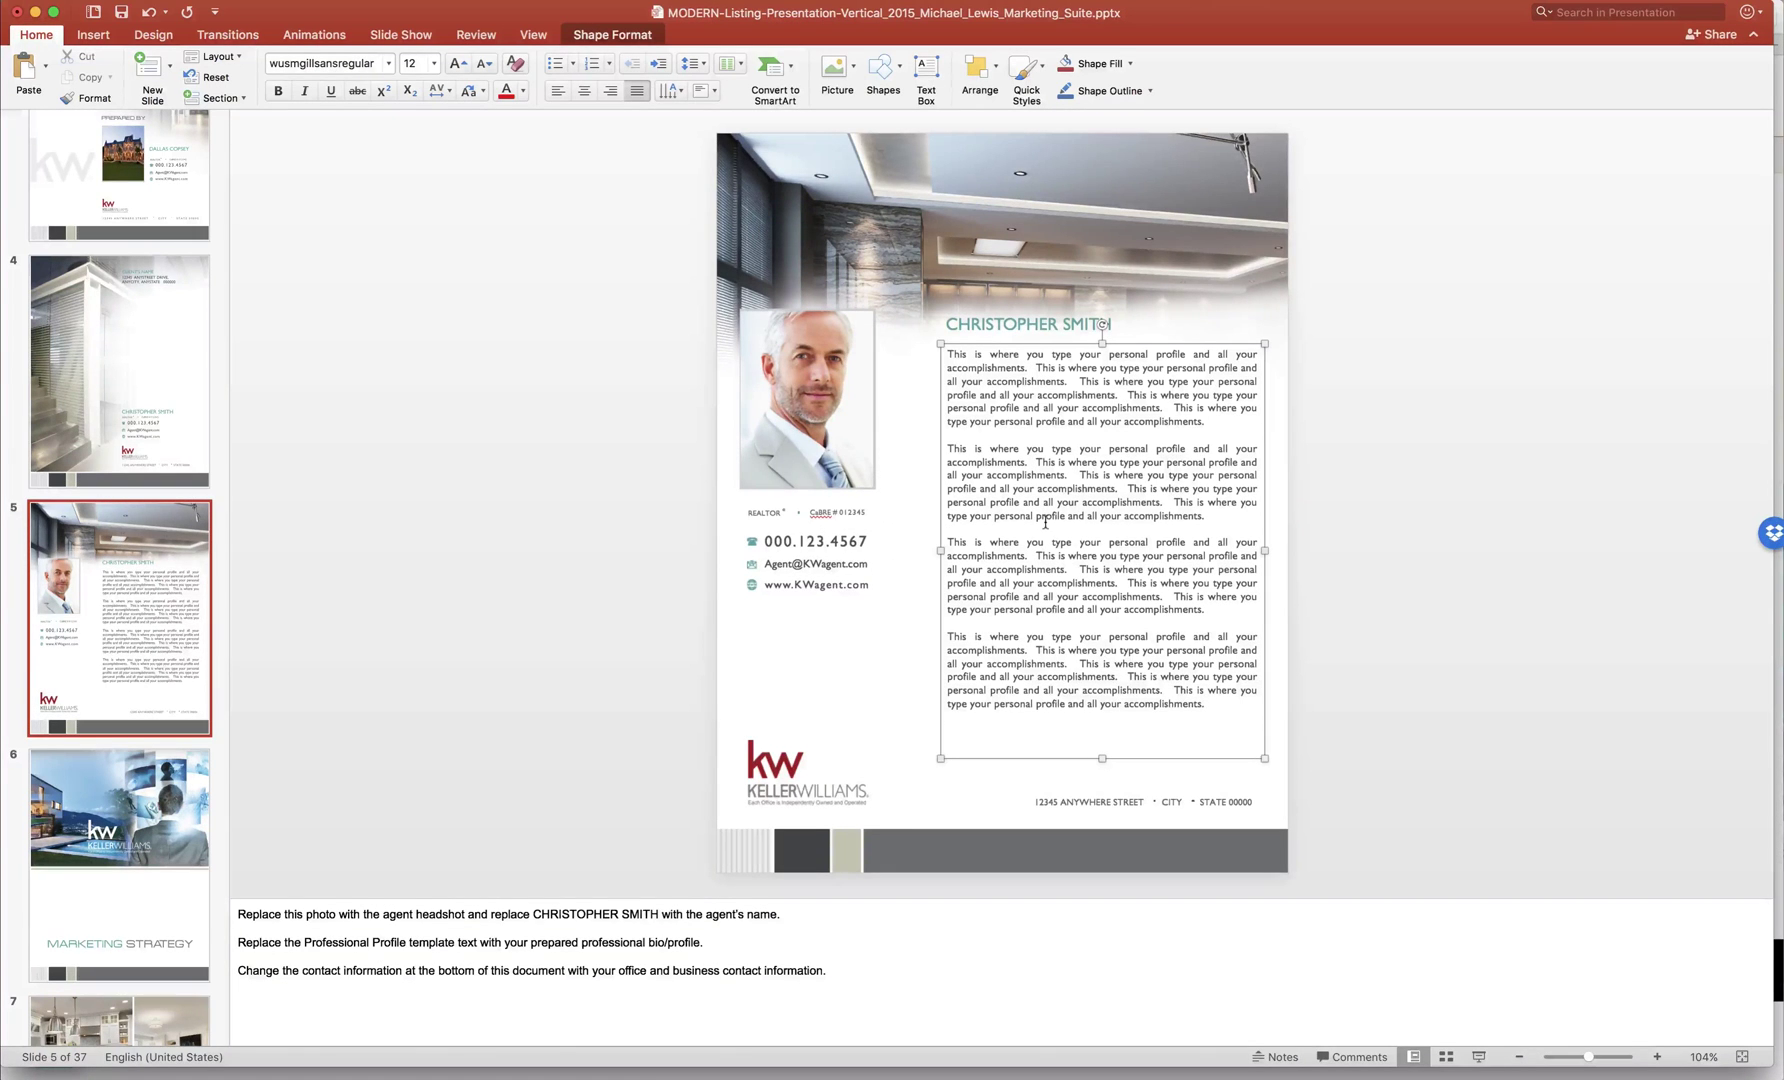
scroll(125, 884, down, 6)
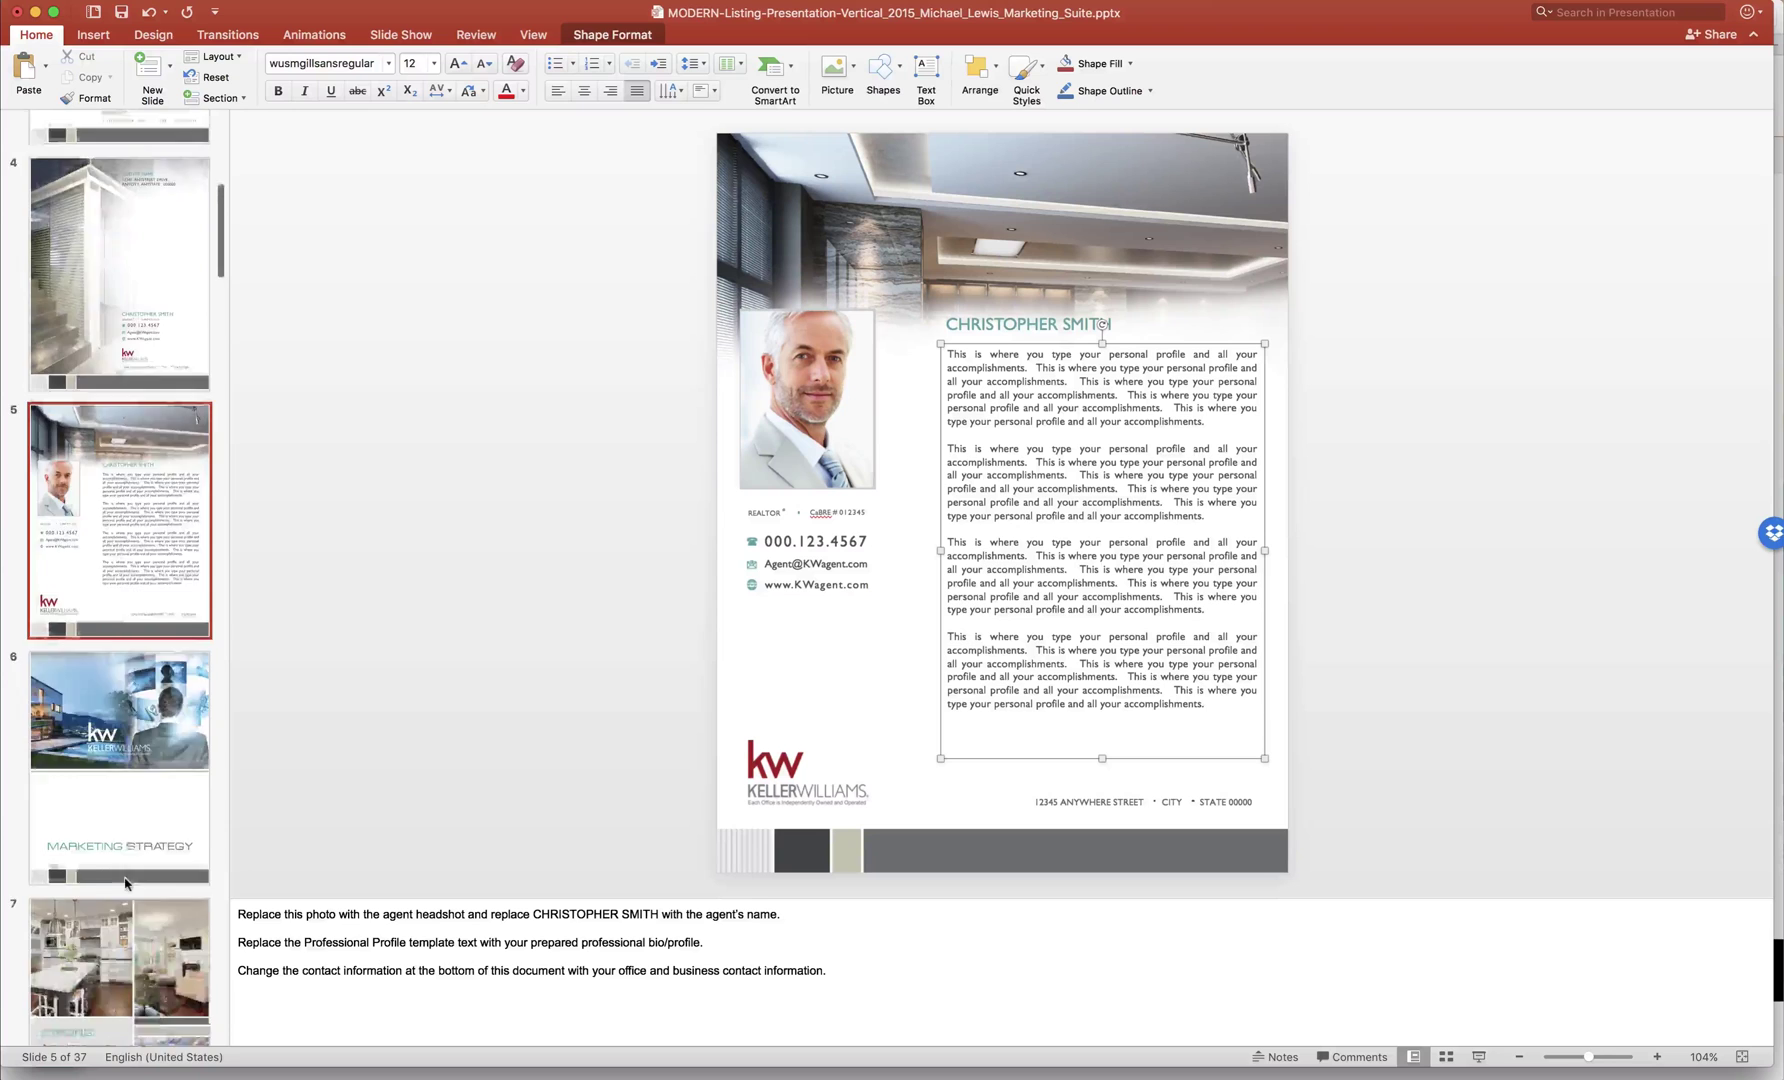
scroll(125, 884, down, 5)
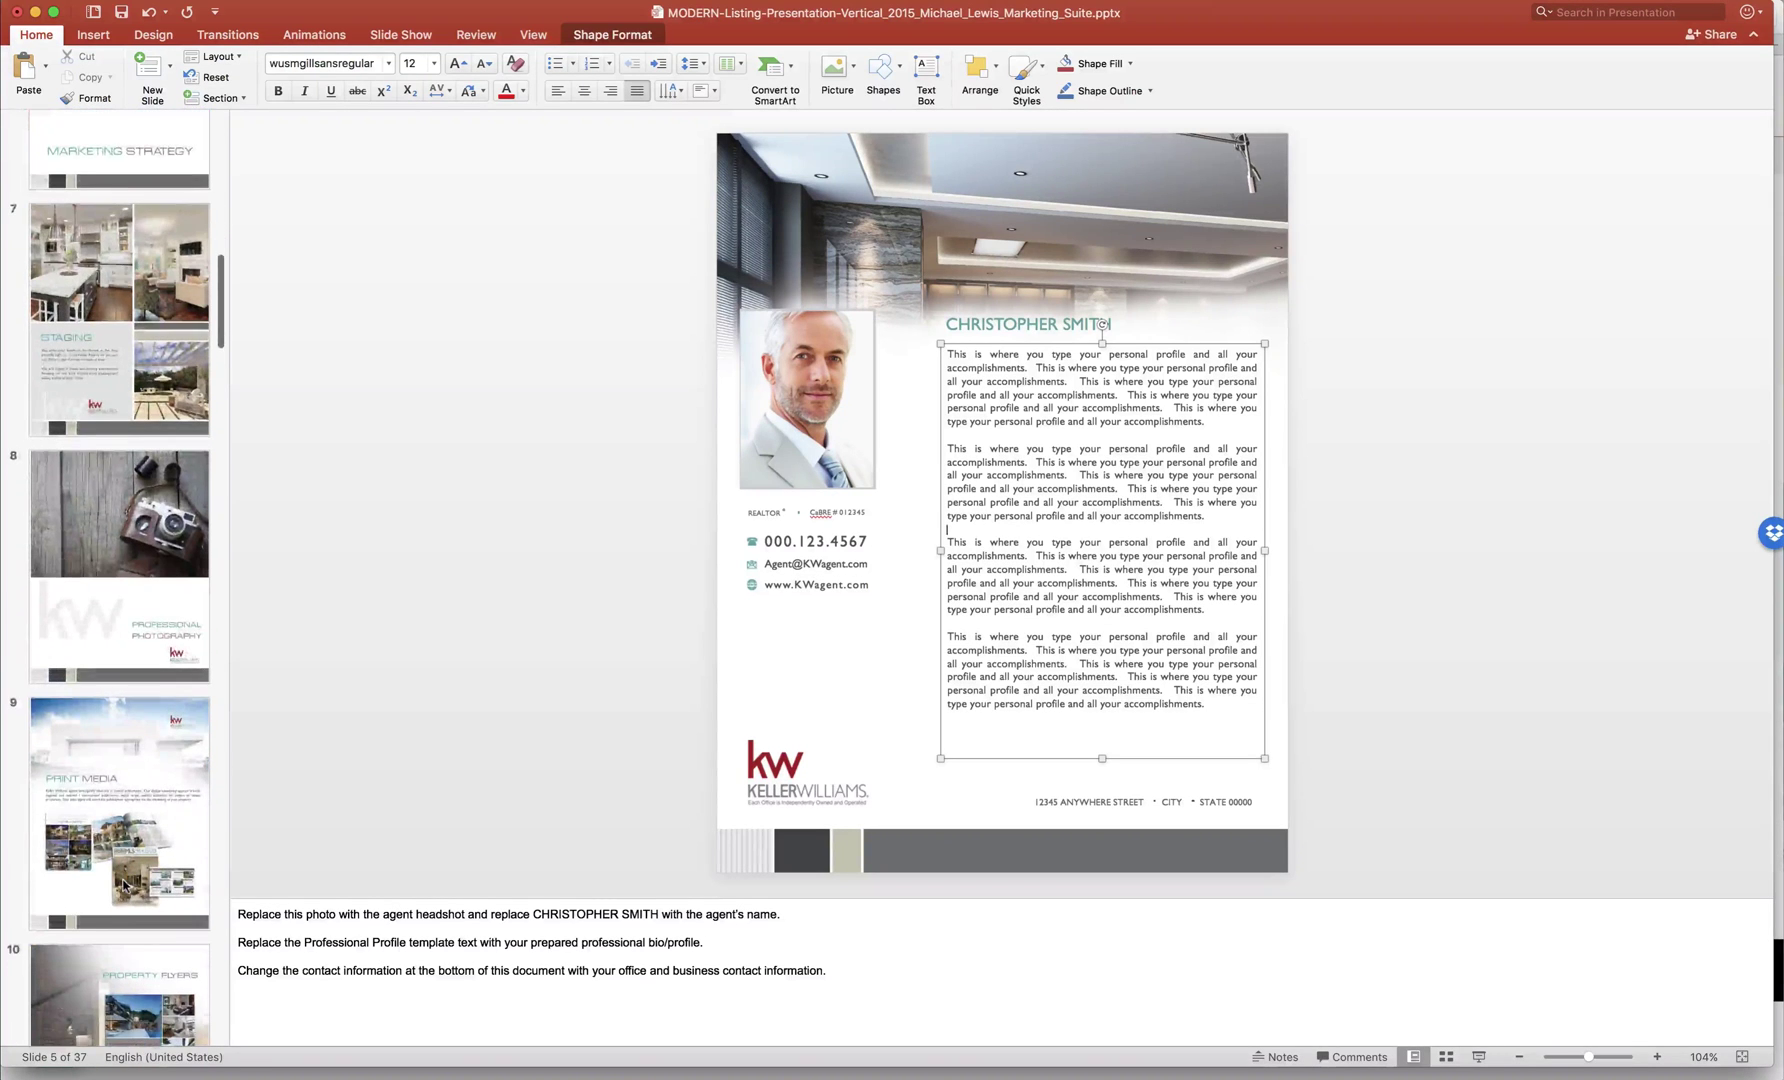
View slide 8, Professional Photography, then go to slide 11, Postcard Mailings.
click(147, 559)
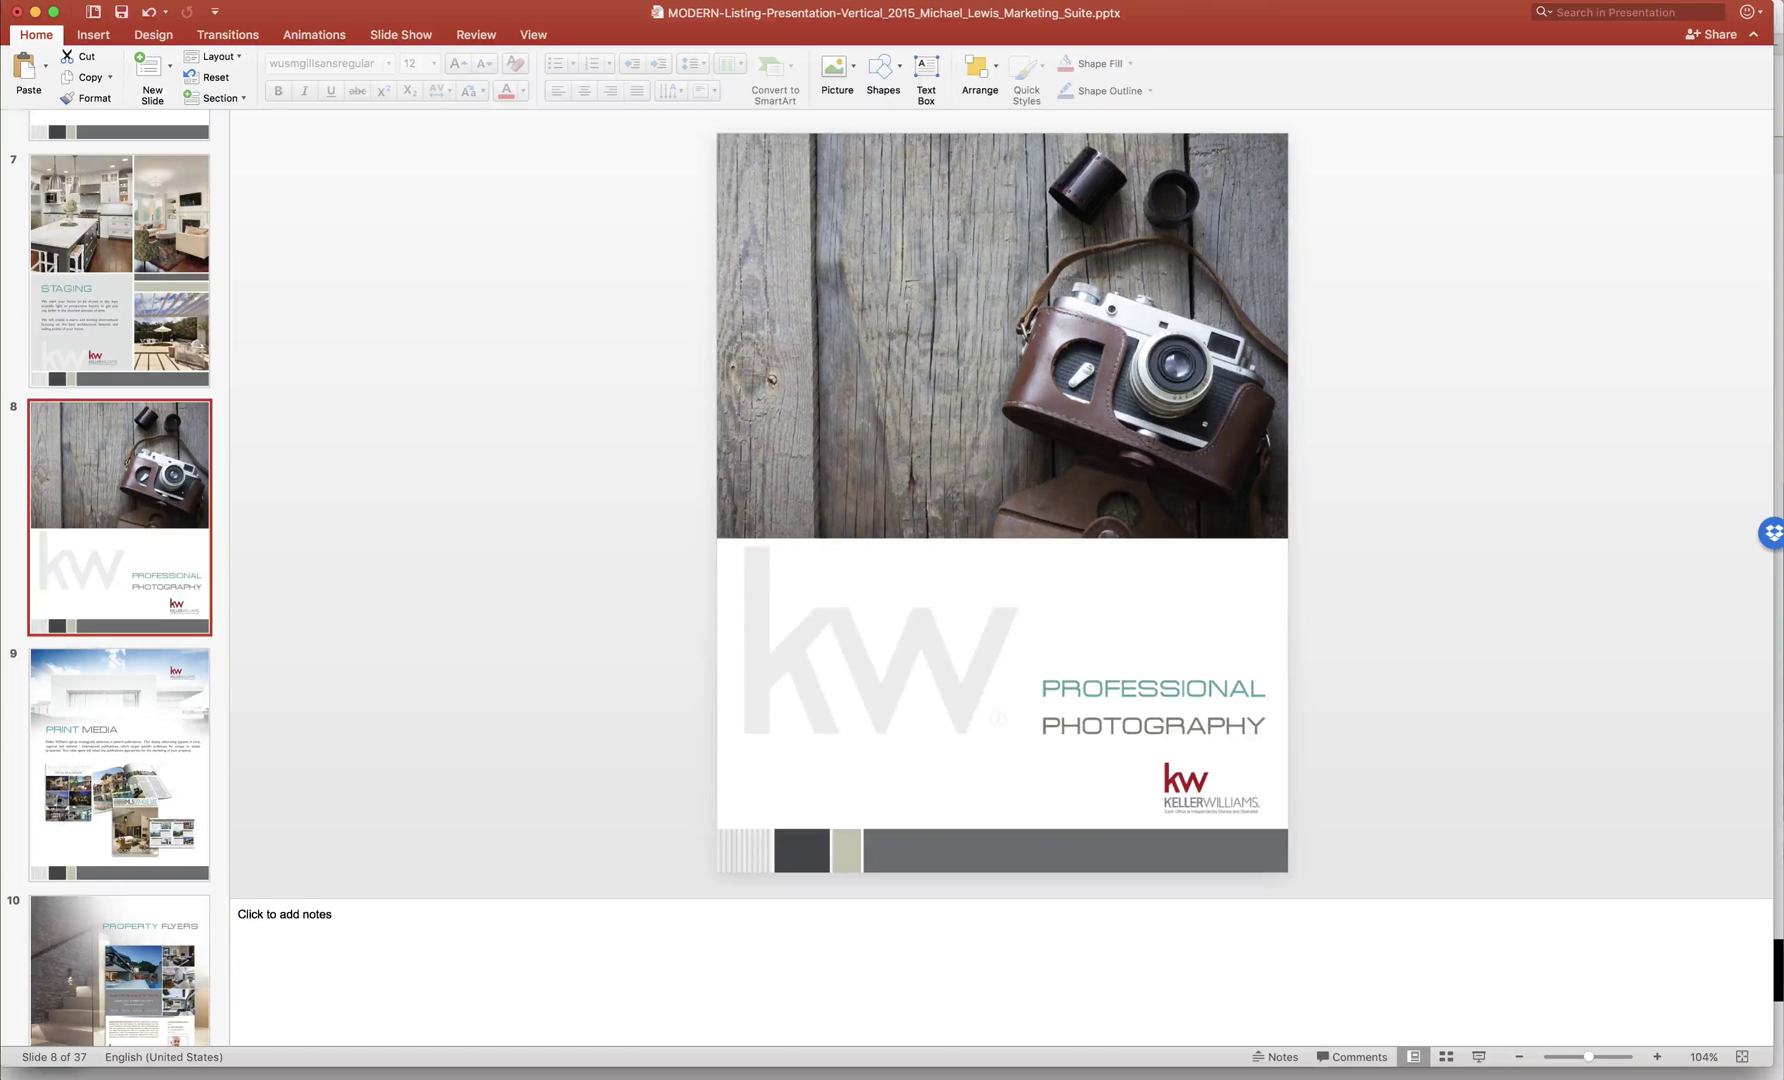
scroll(57, 803, down, 5)
scroll(57, 803, down, 2)
click(63, 803)
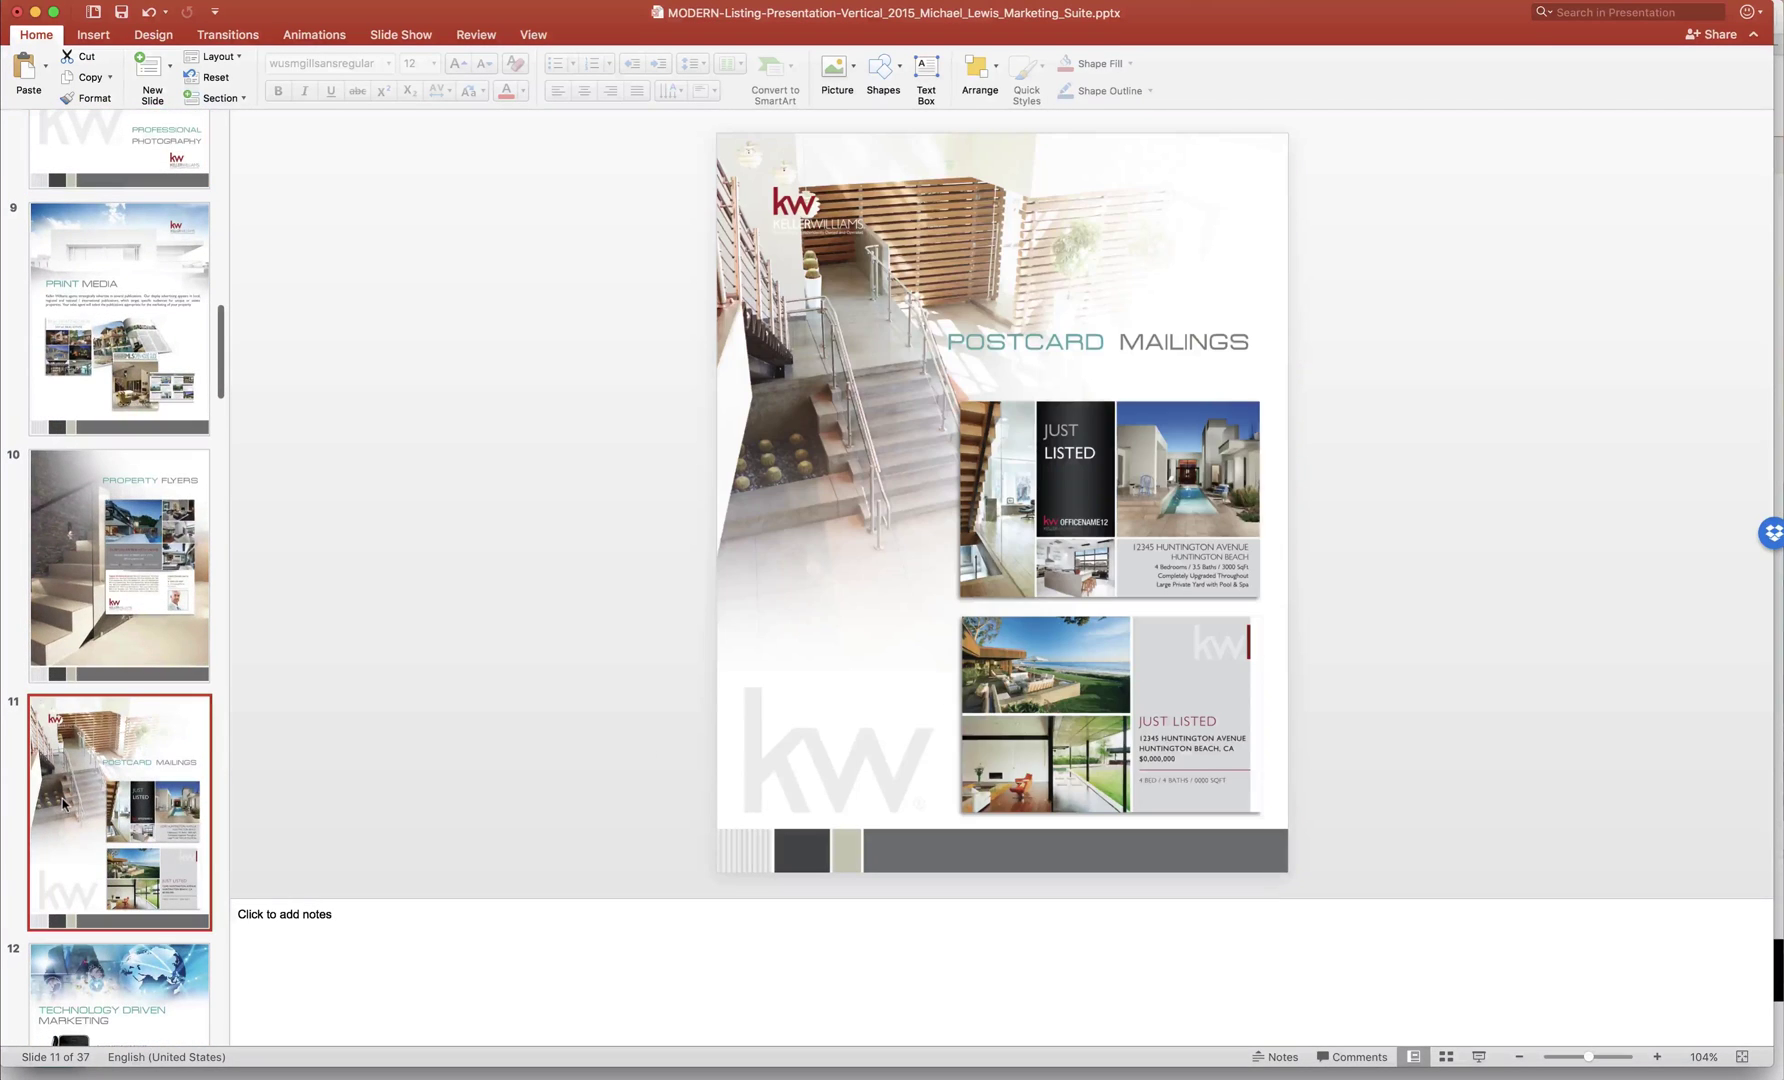
Move the top postcard up-left and the bottom postcard up-right on slide 11.
drag(1139, 508, 1095, 492)
drag(1106, 685, 1128, 677)
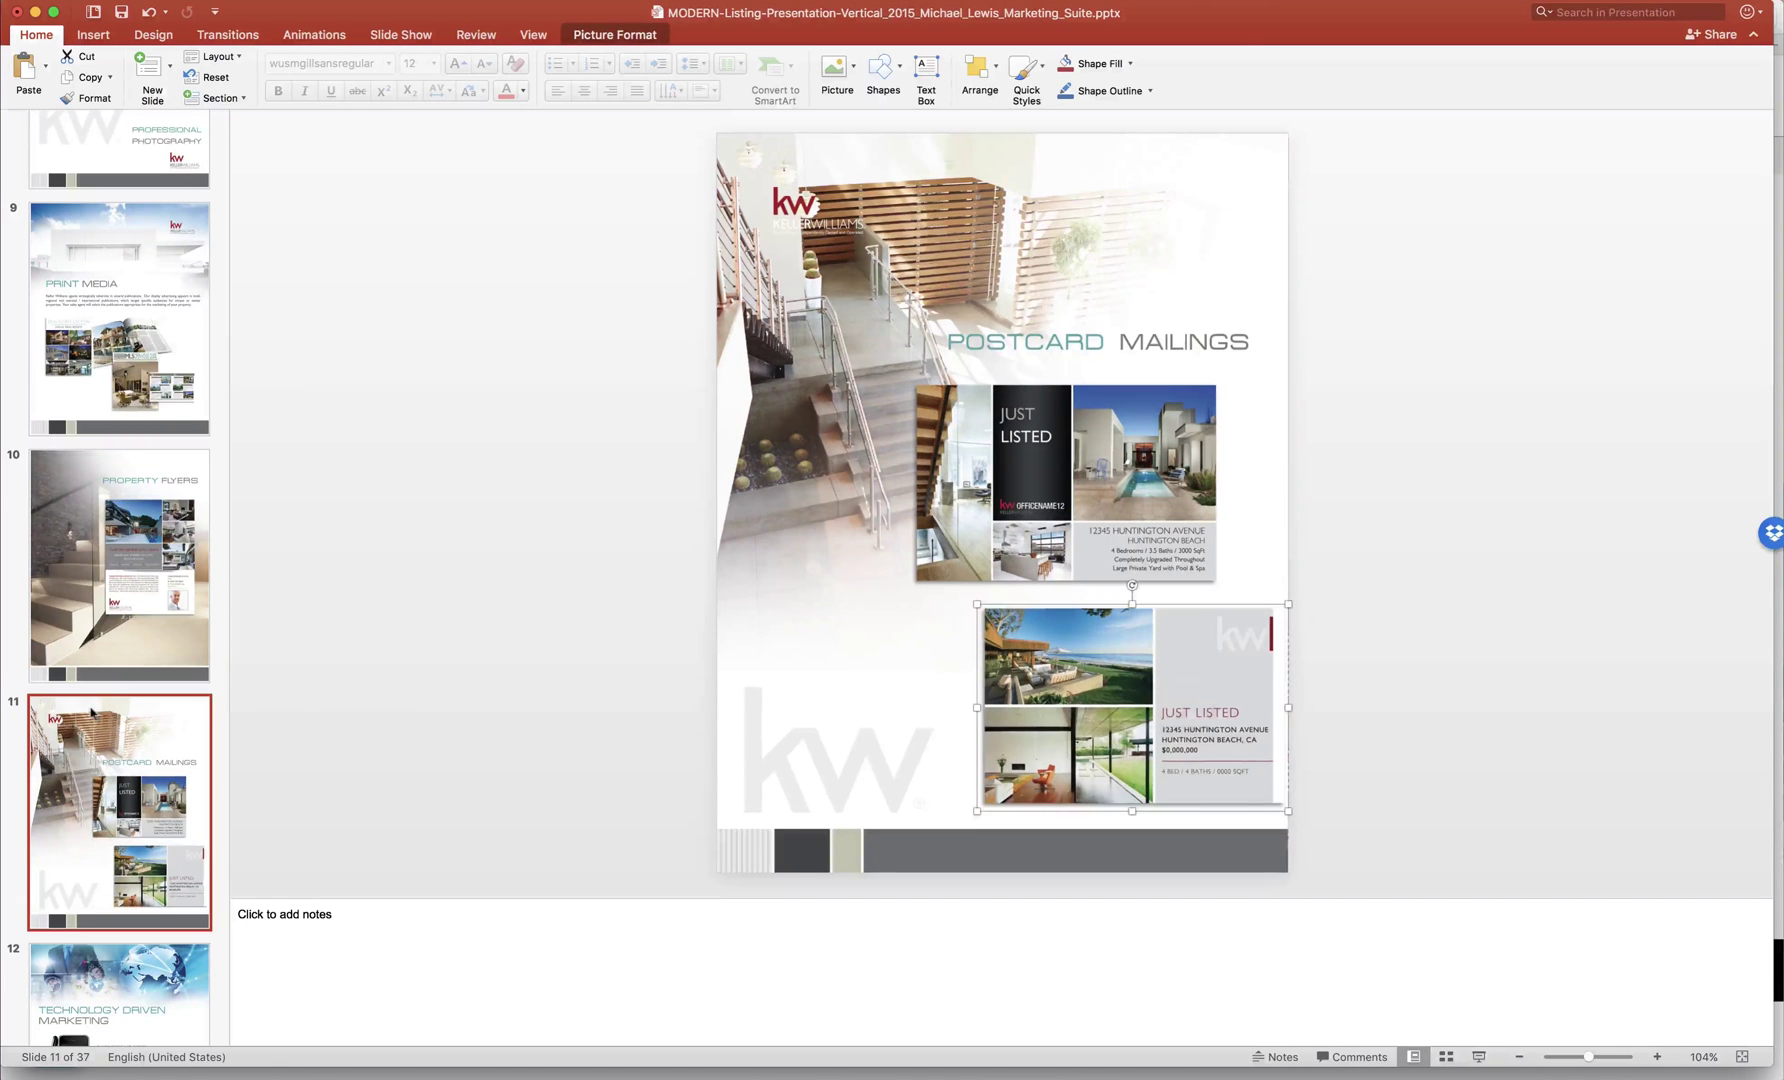
scroll(90, 712, down, 15)
scroll(90, 712, down, 5)
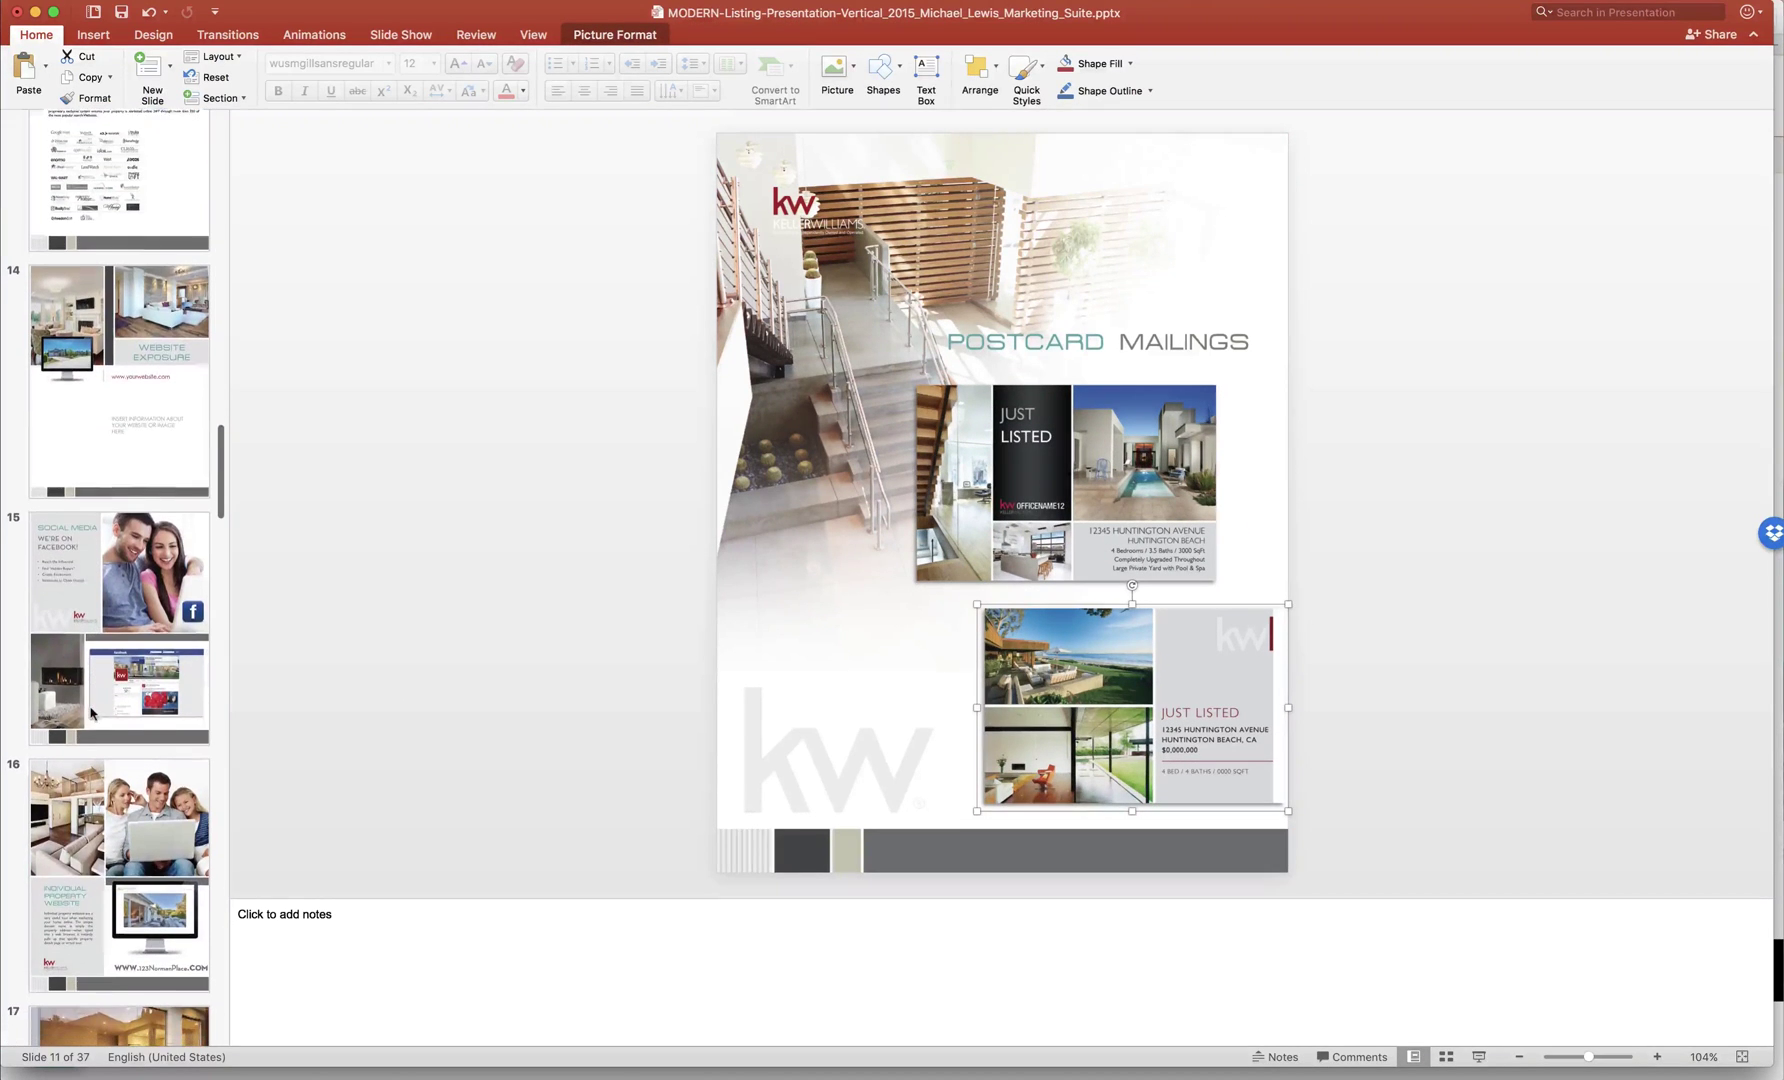
click(133, 655)
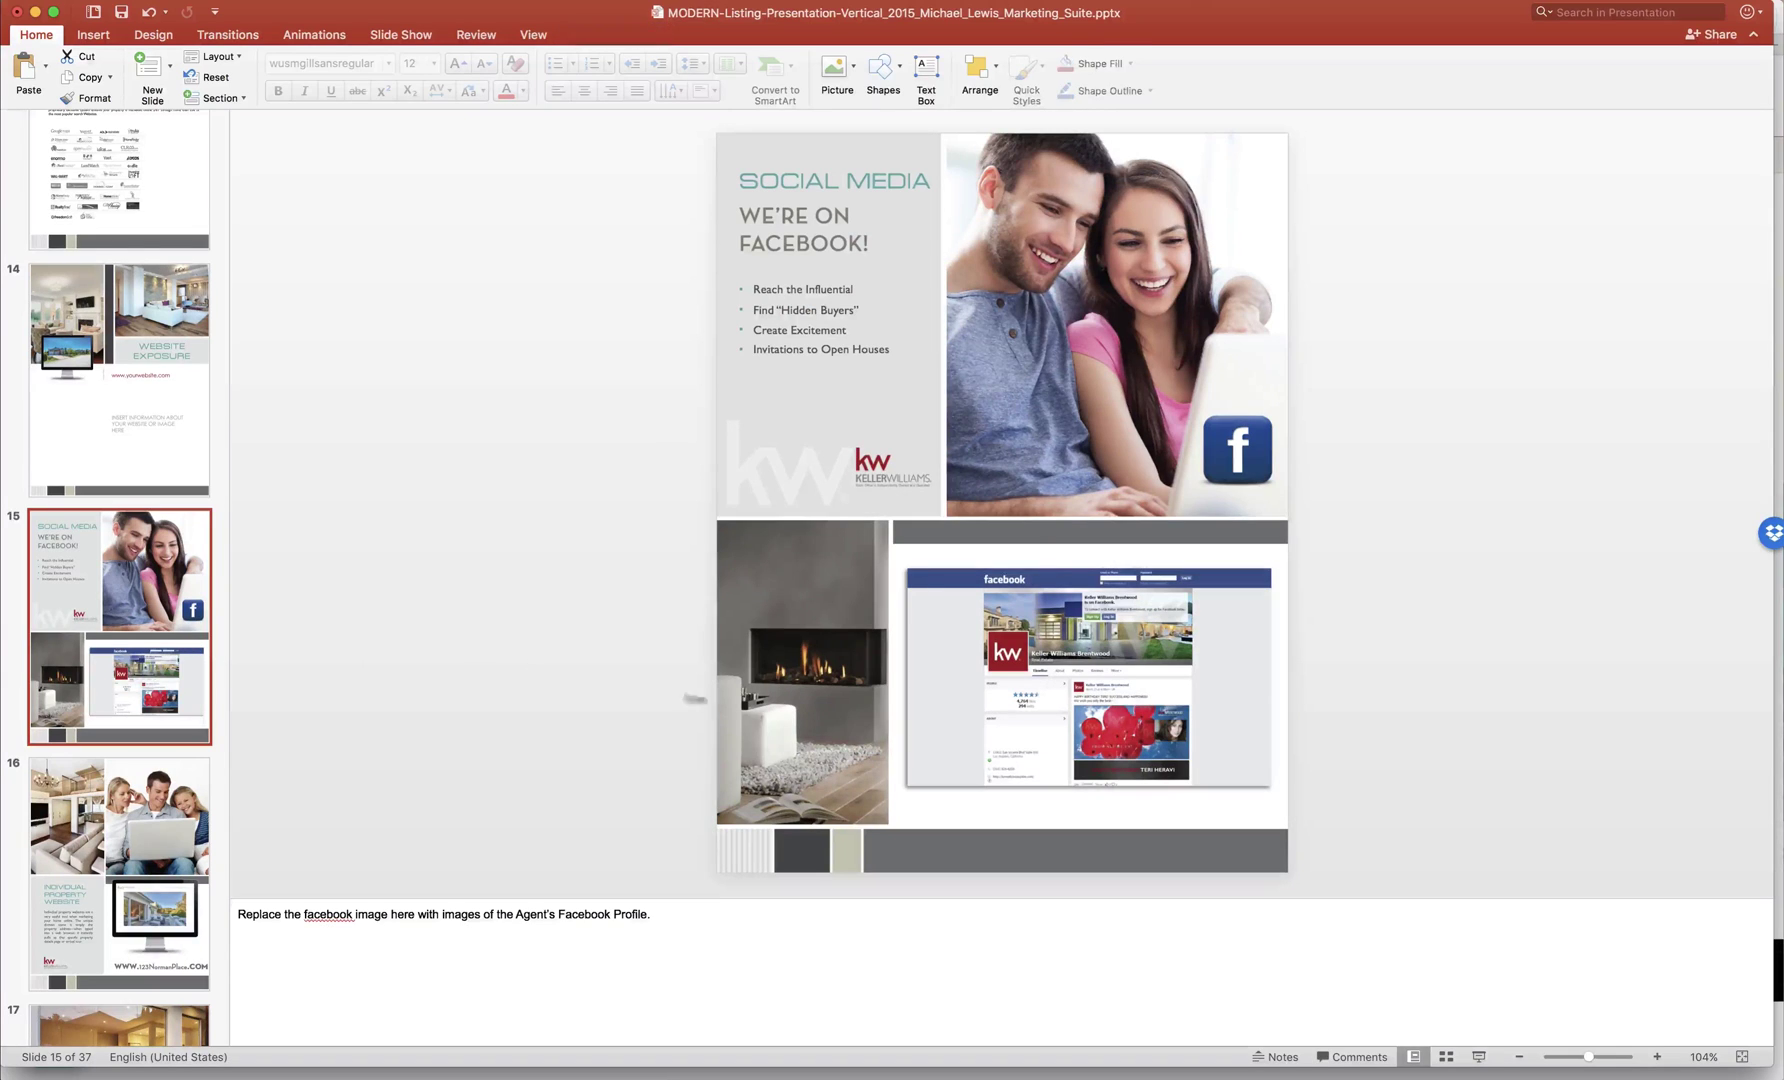
click(980, 692)
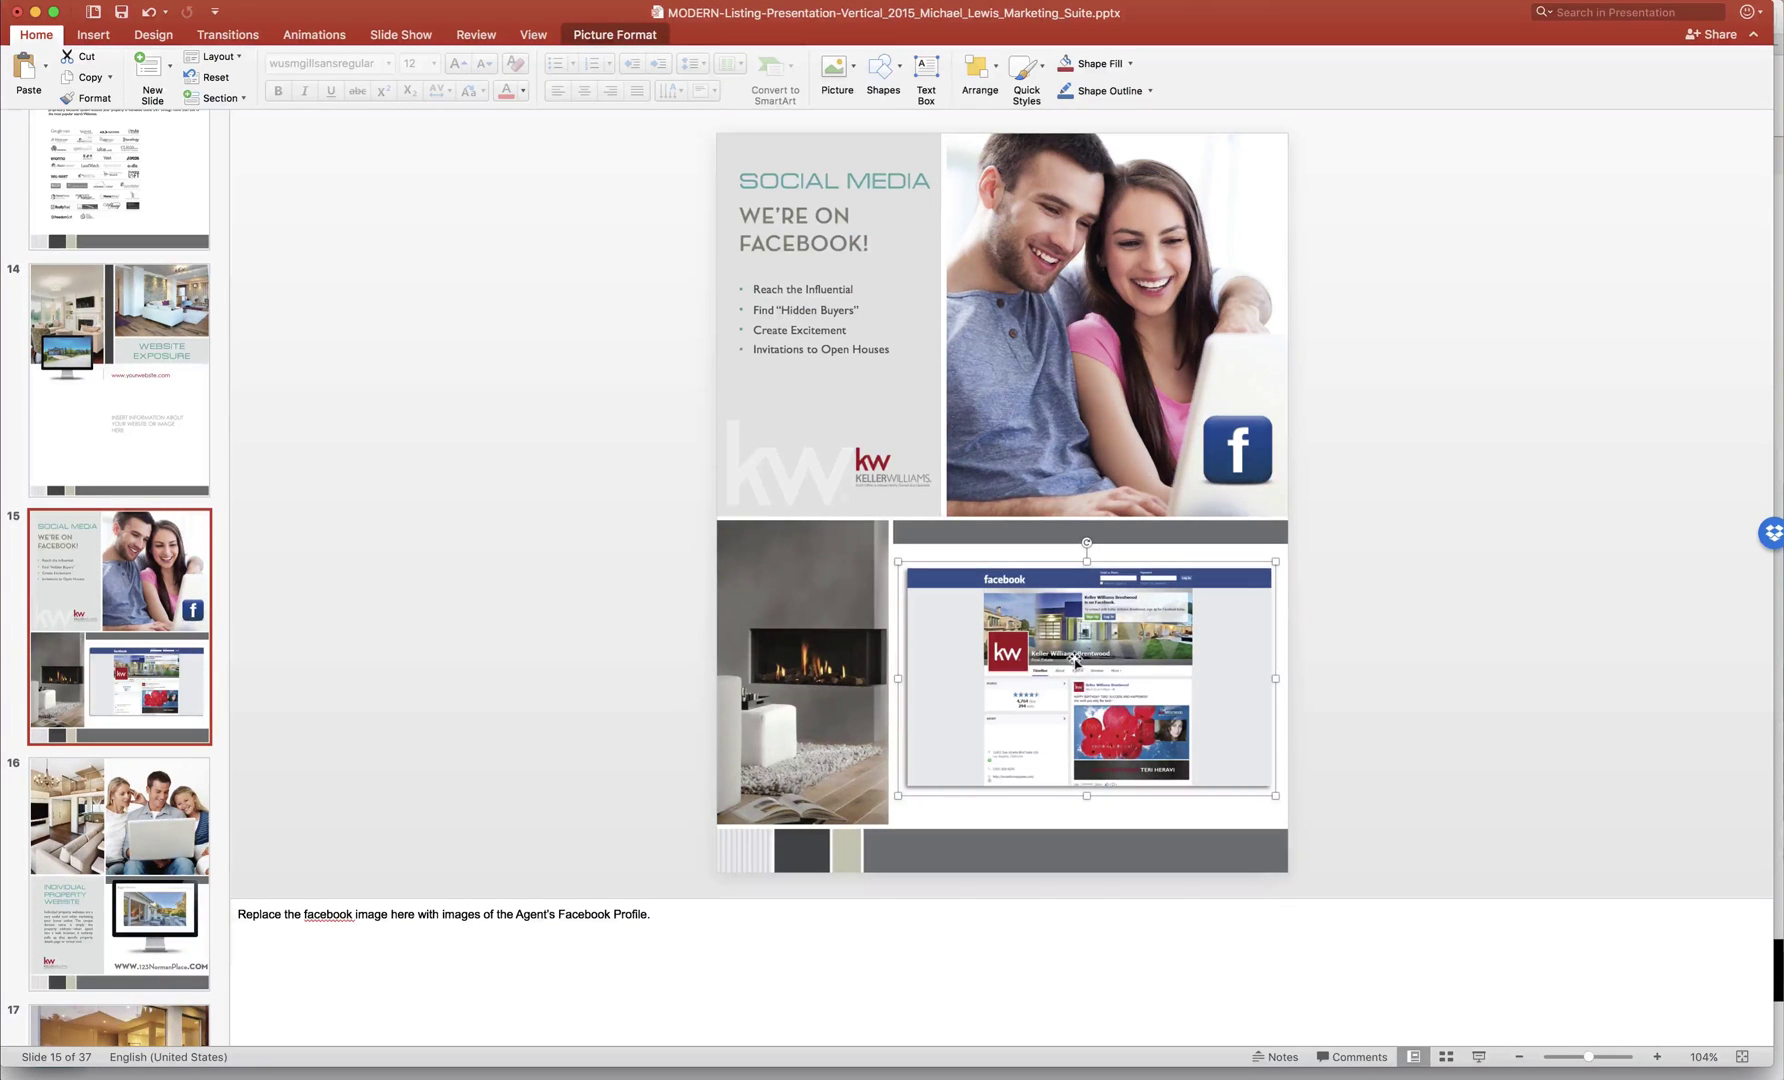
scroll(123, 754, down, 10)
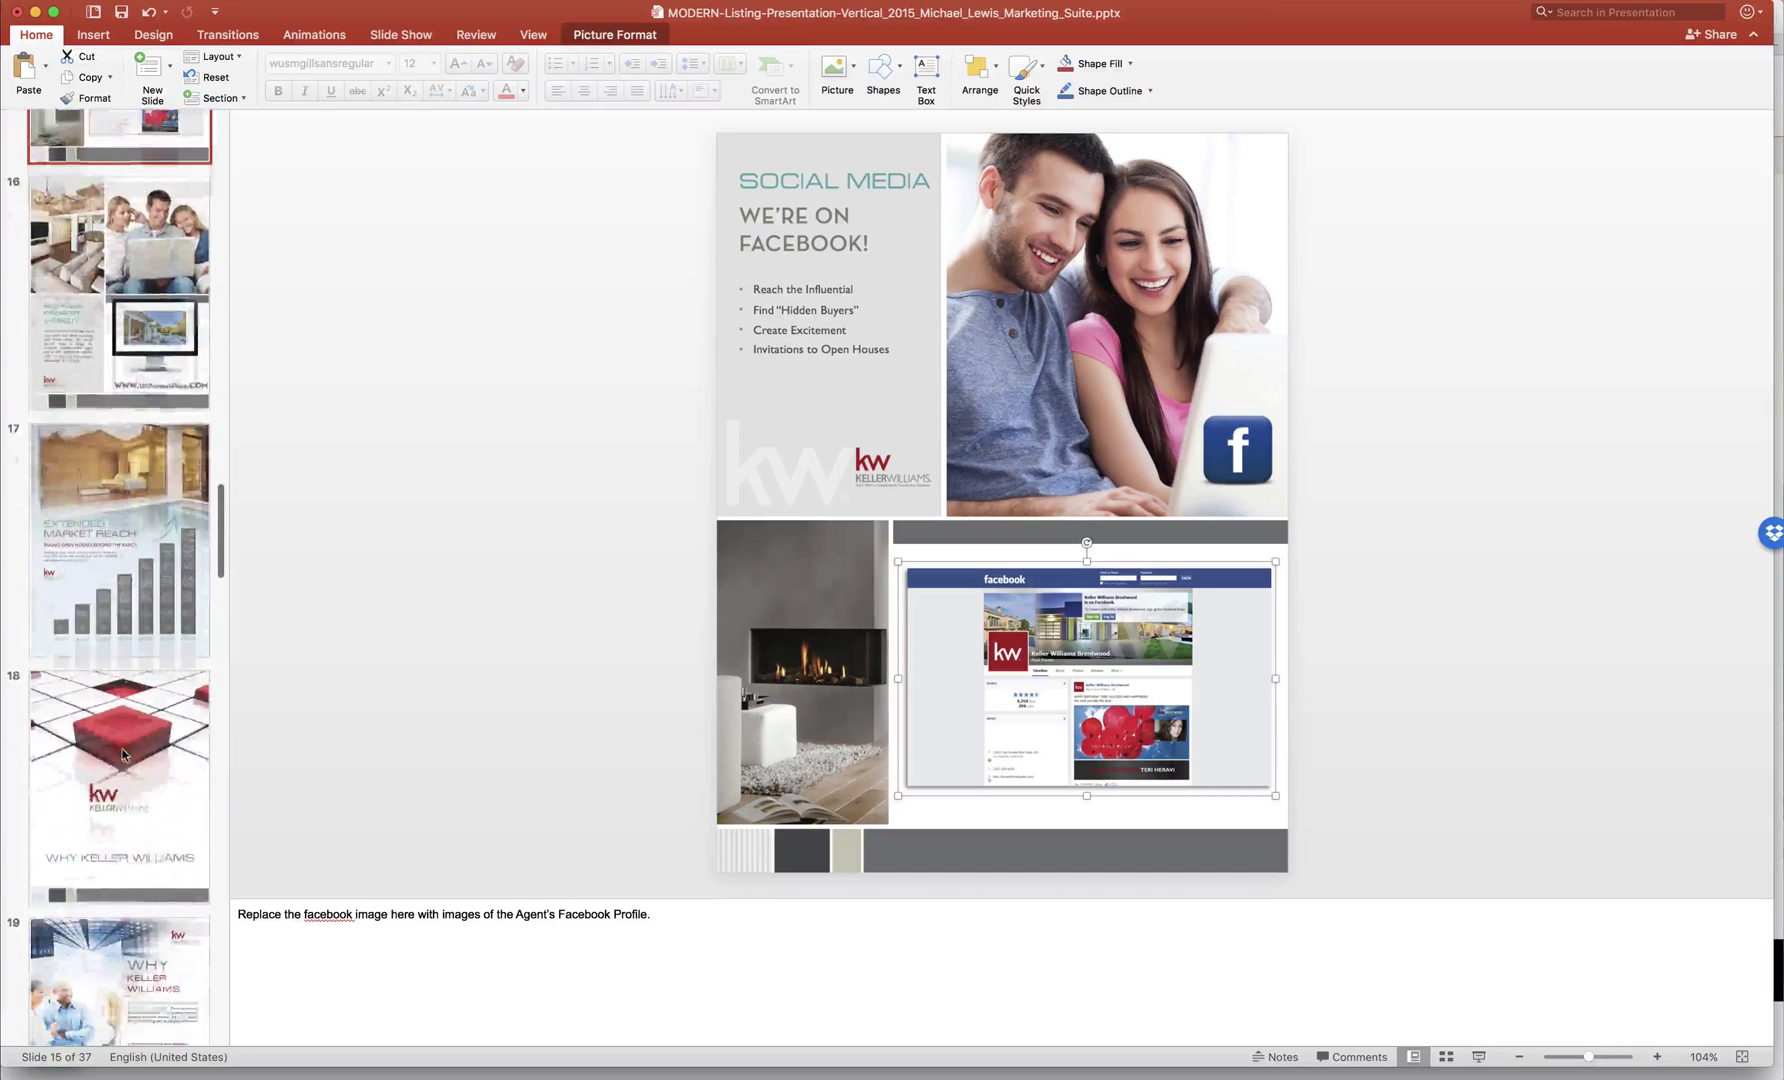
scroll(123, 754, down, 10)
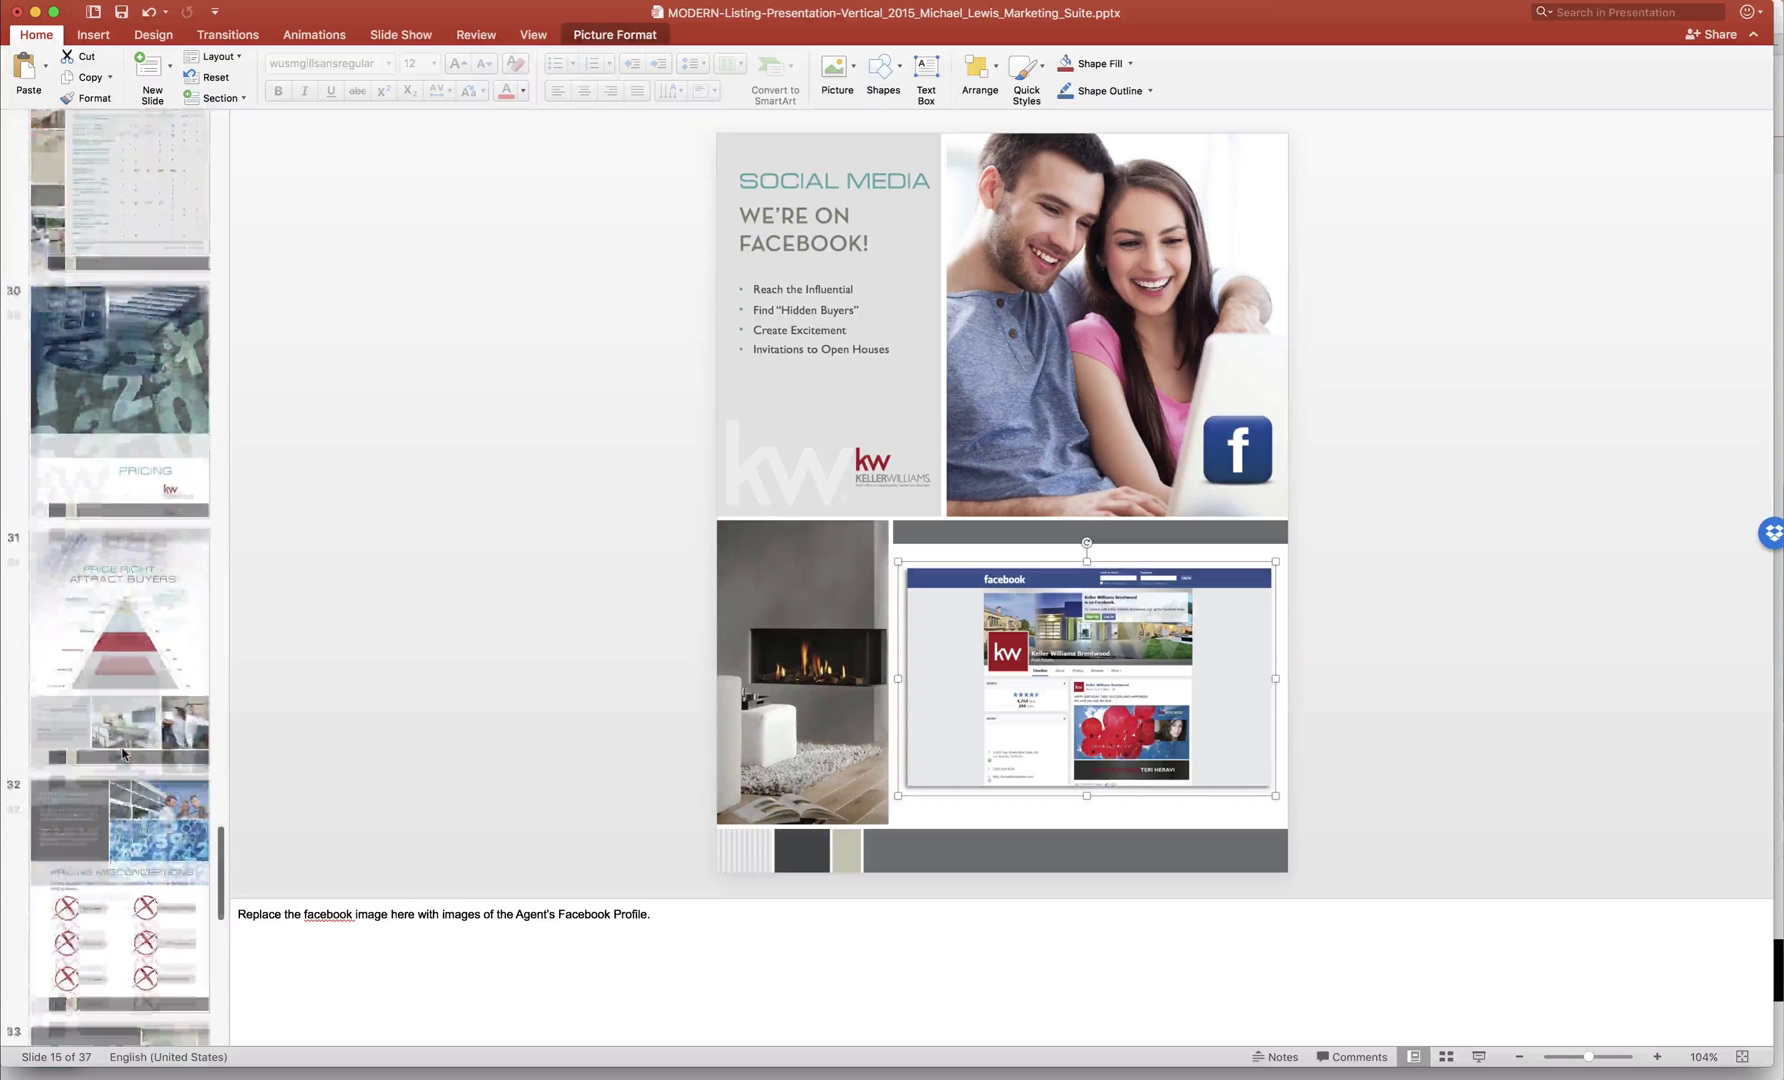
scroll(123, 754, down, 10)
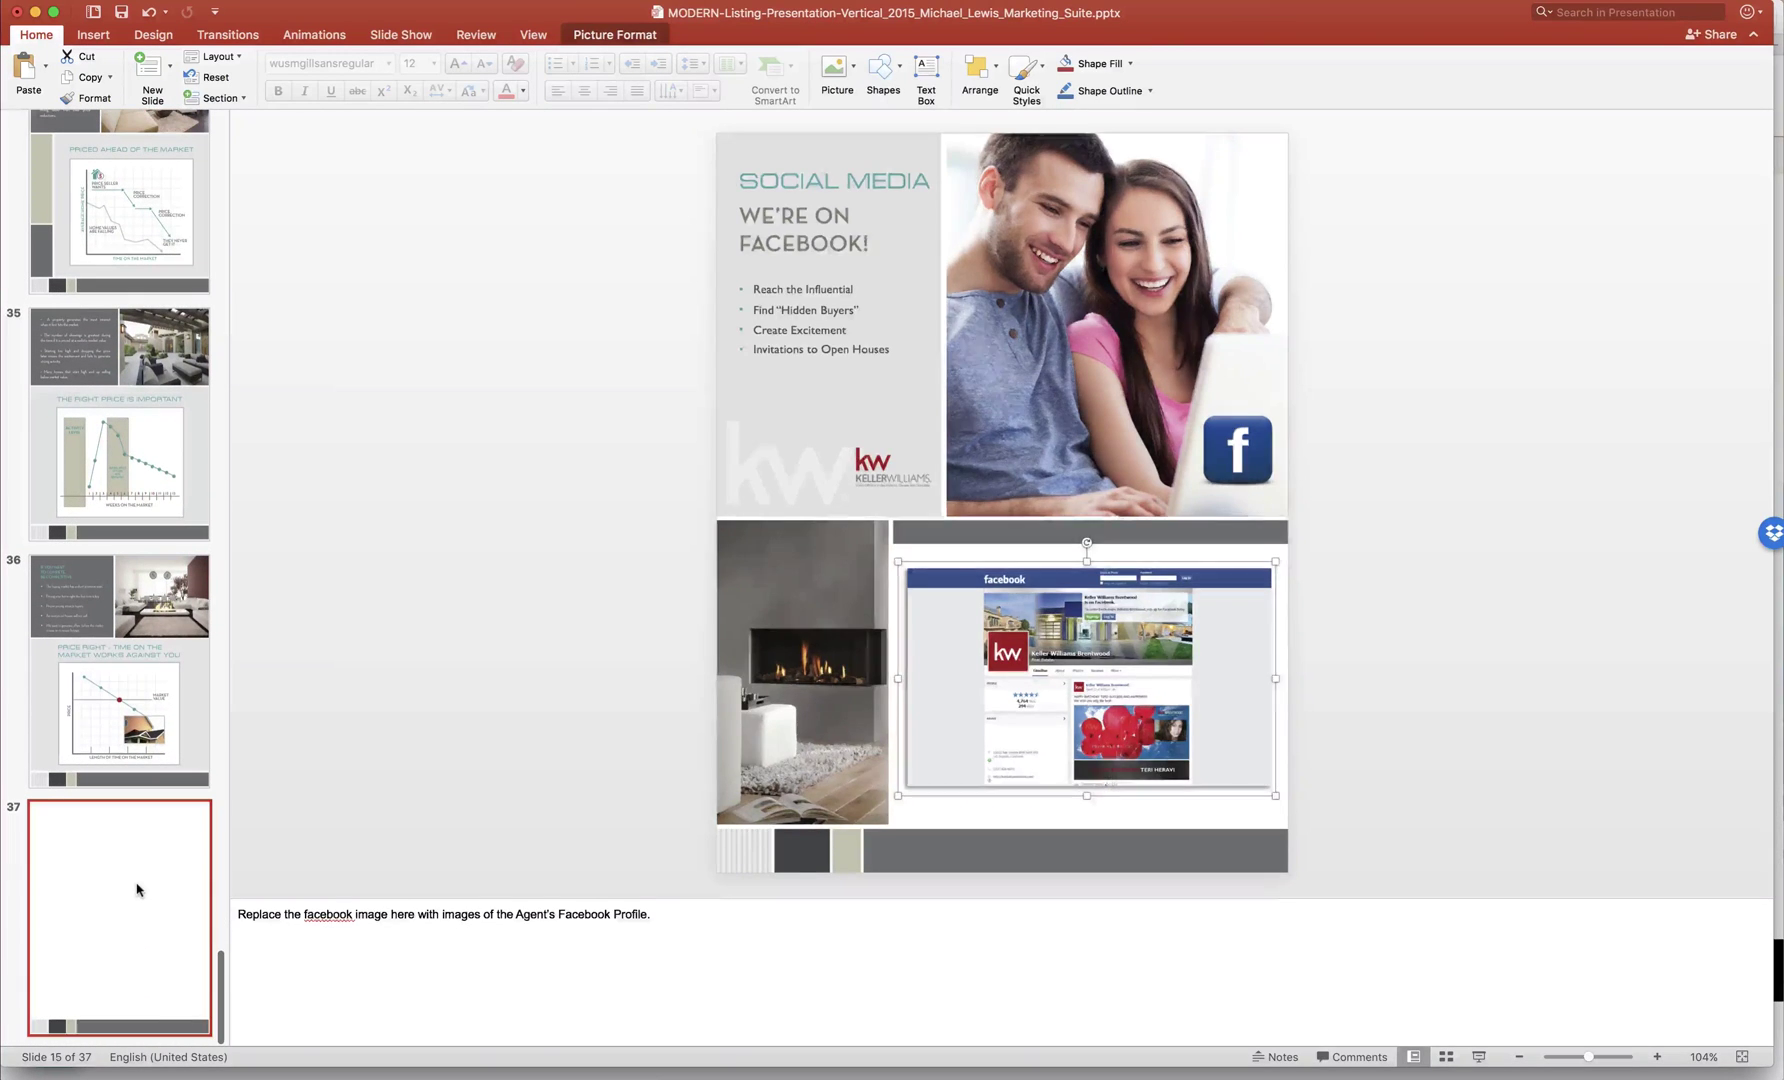
Open blank slide 37 of 37, then scroll the thumbnail pane back to the top.
click(137, 889)
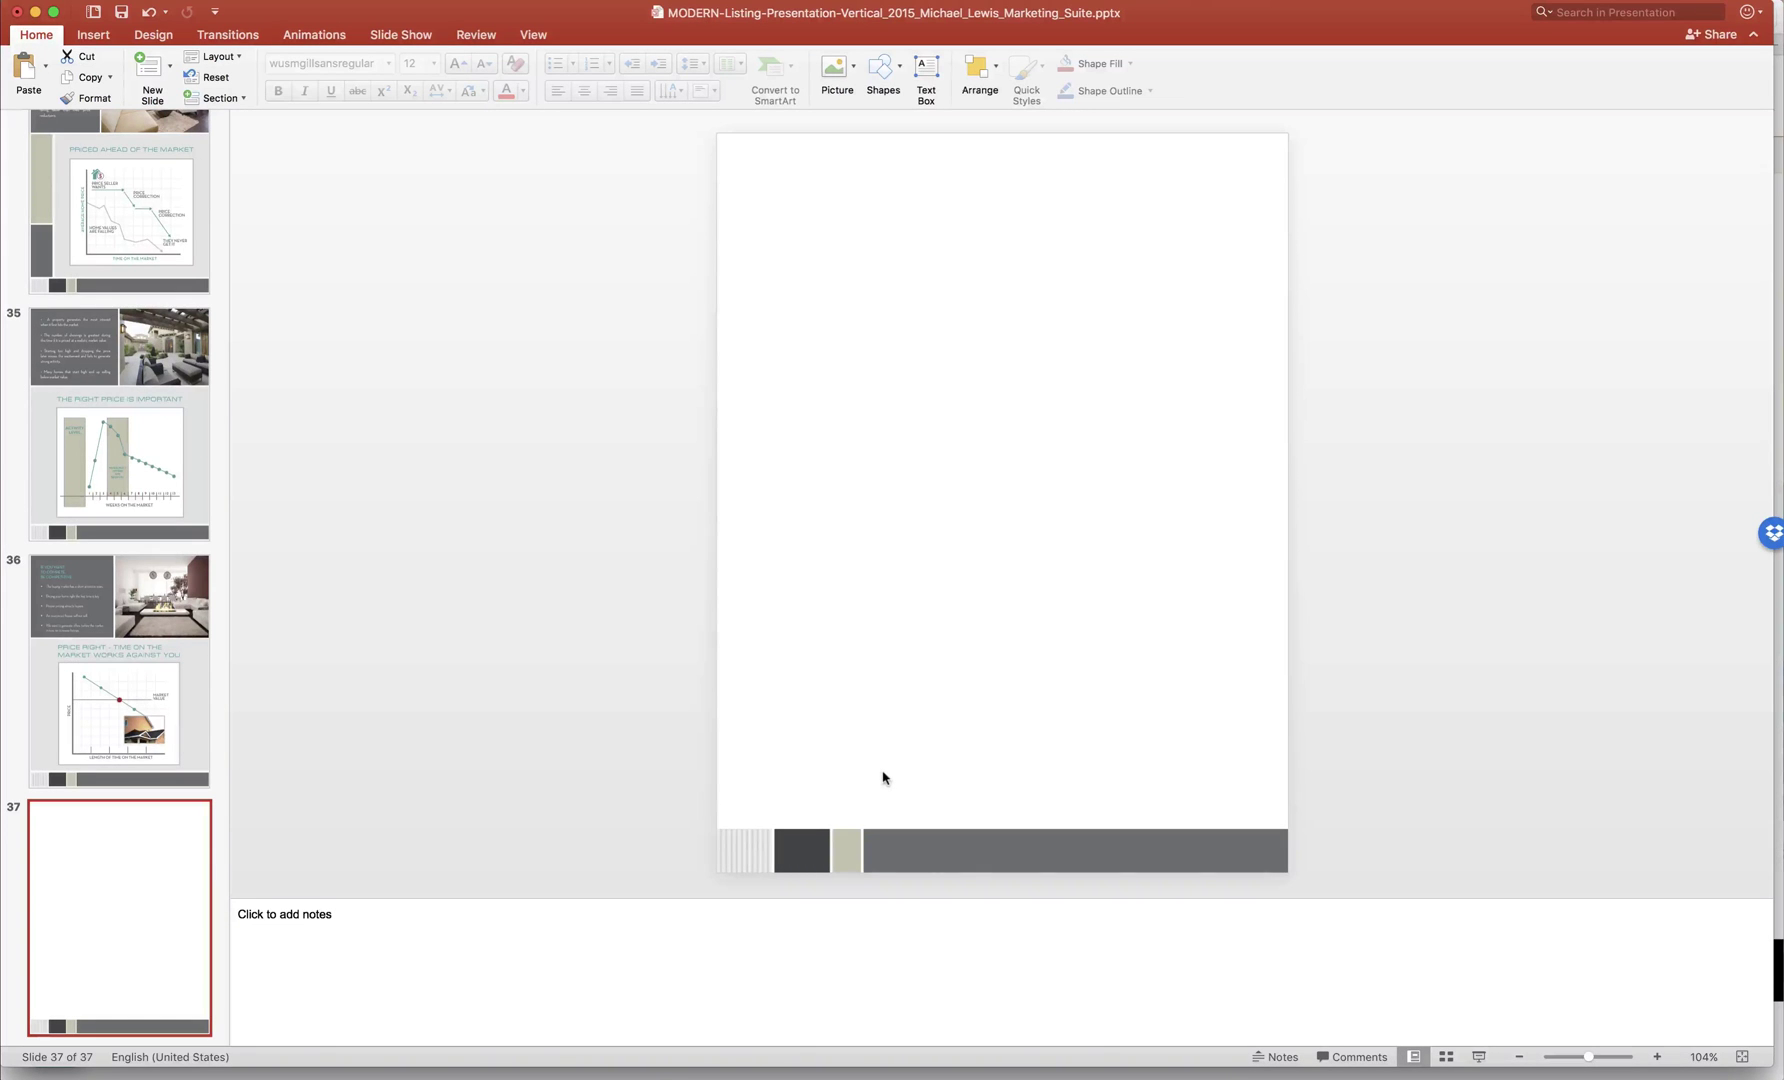
scroll(156, 654, up, 15)
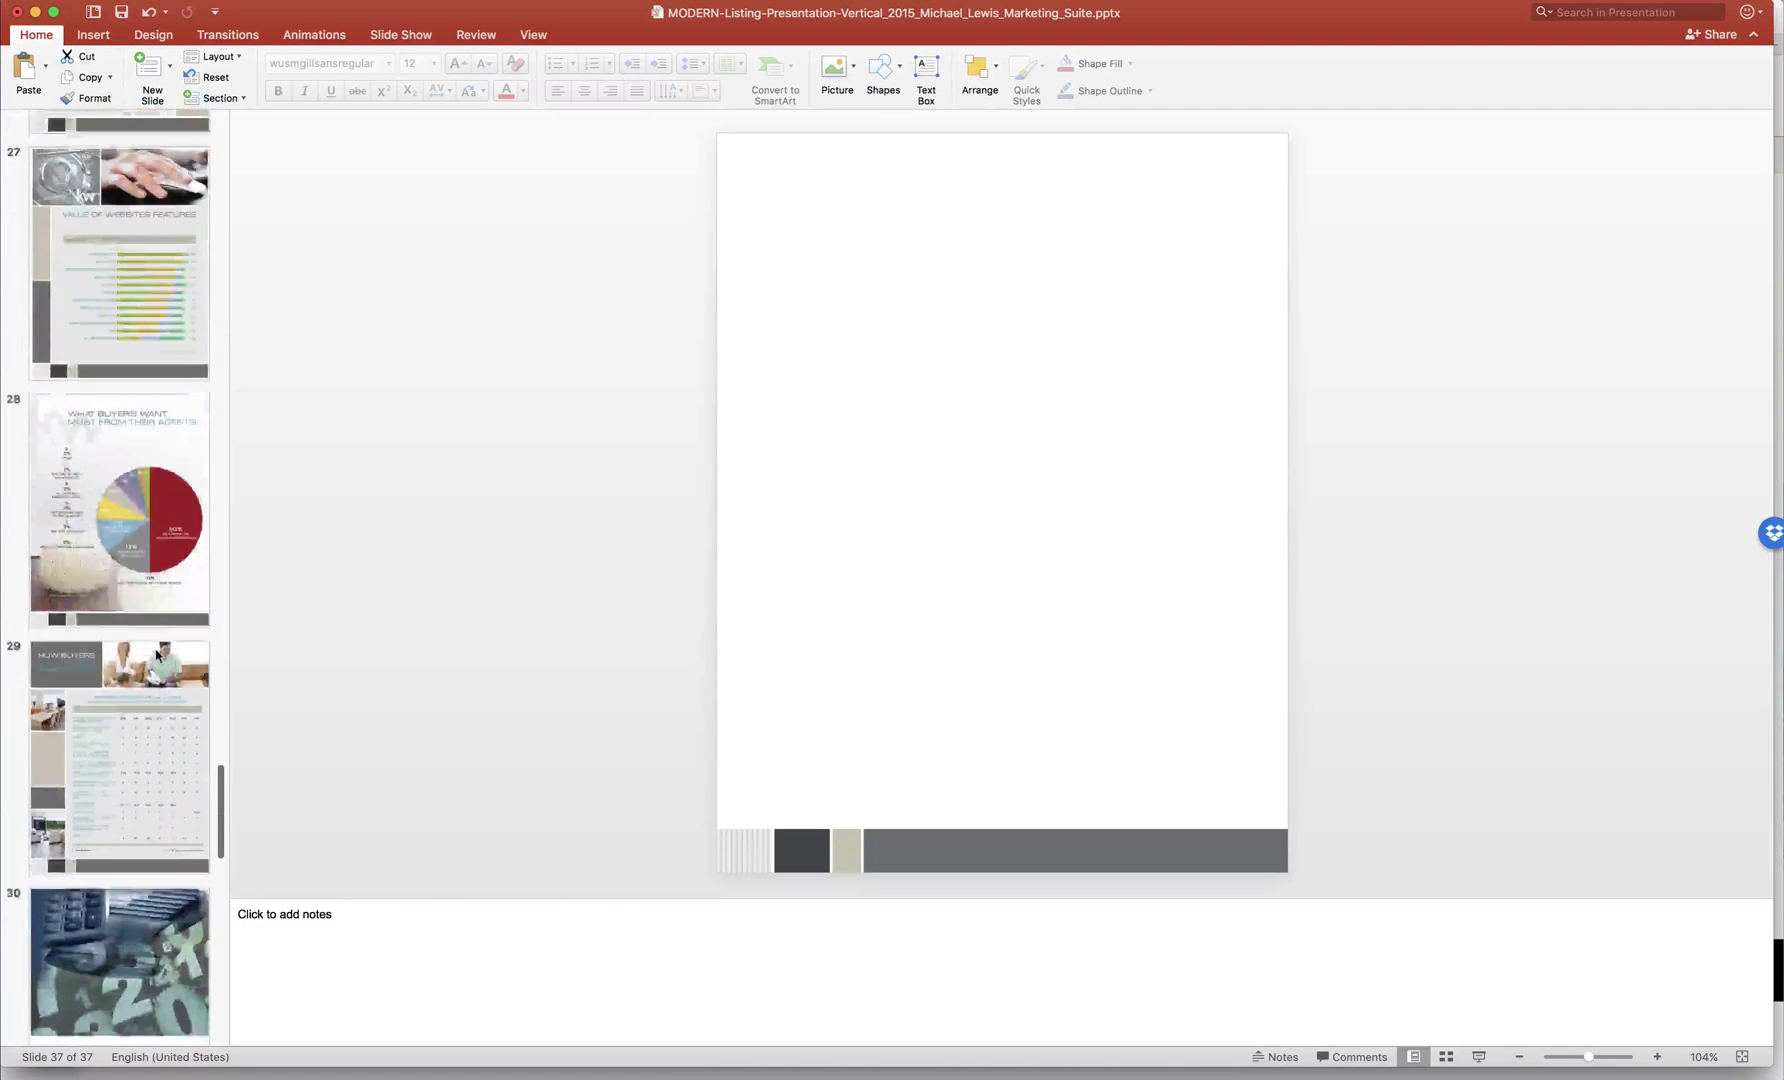
scroll(156, 654, up, 20)
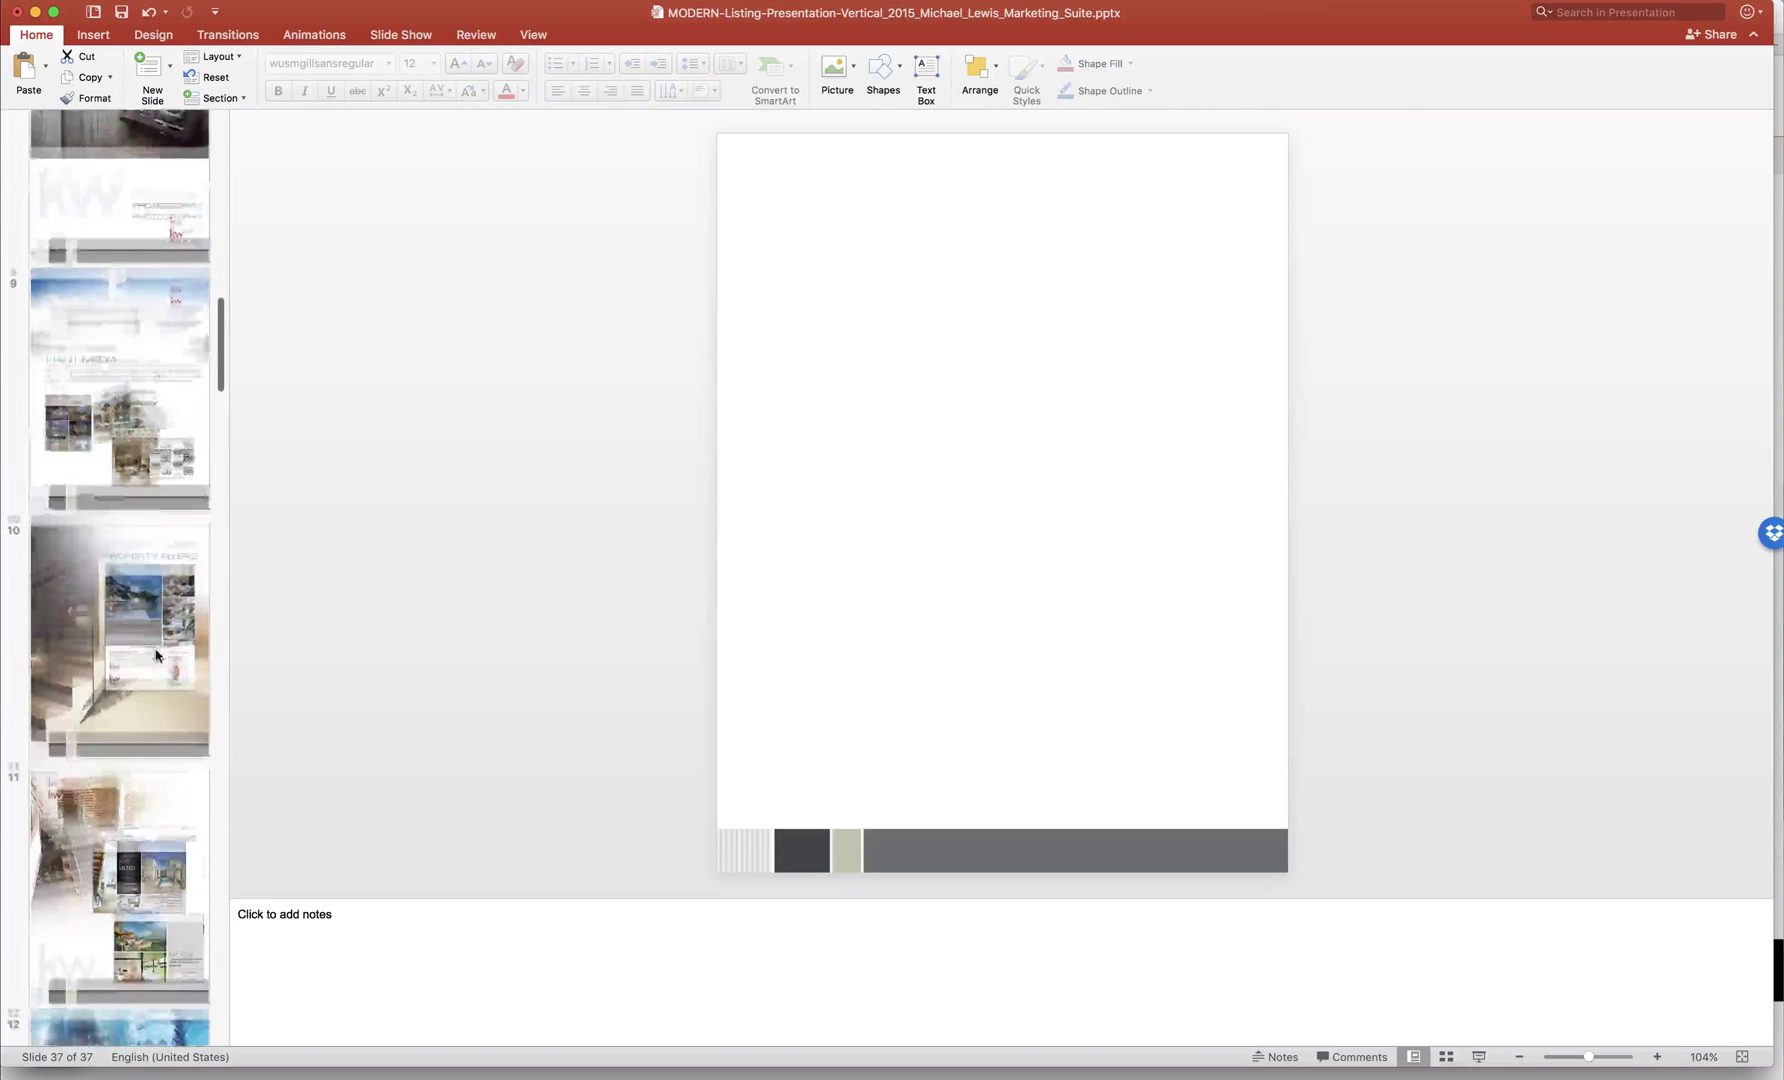
scroll(156, 654, up, 20)
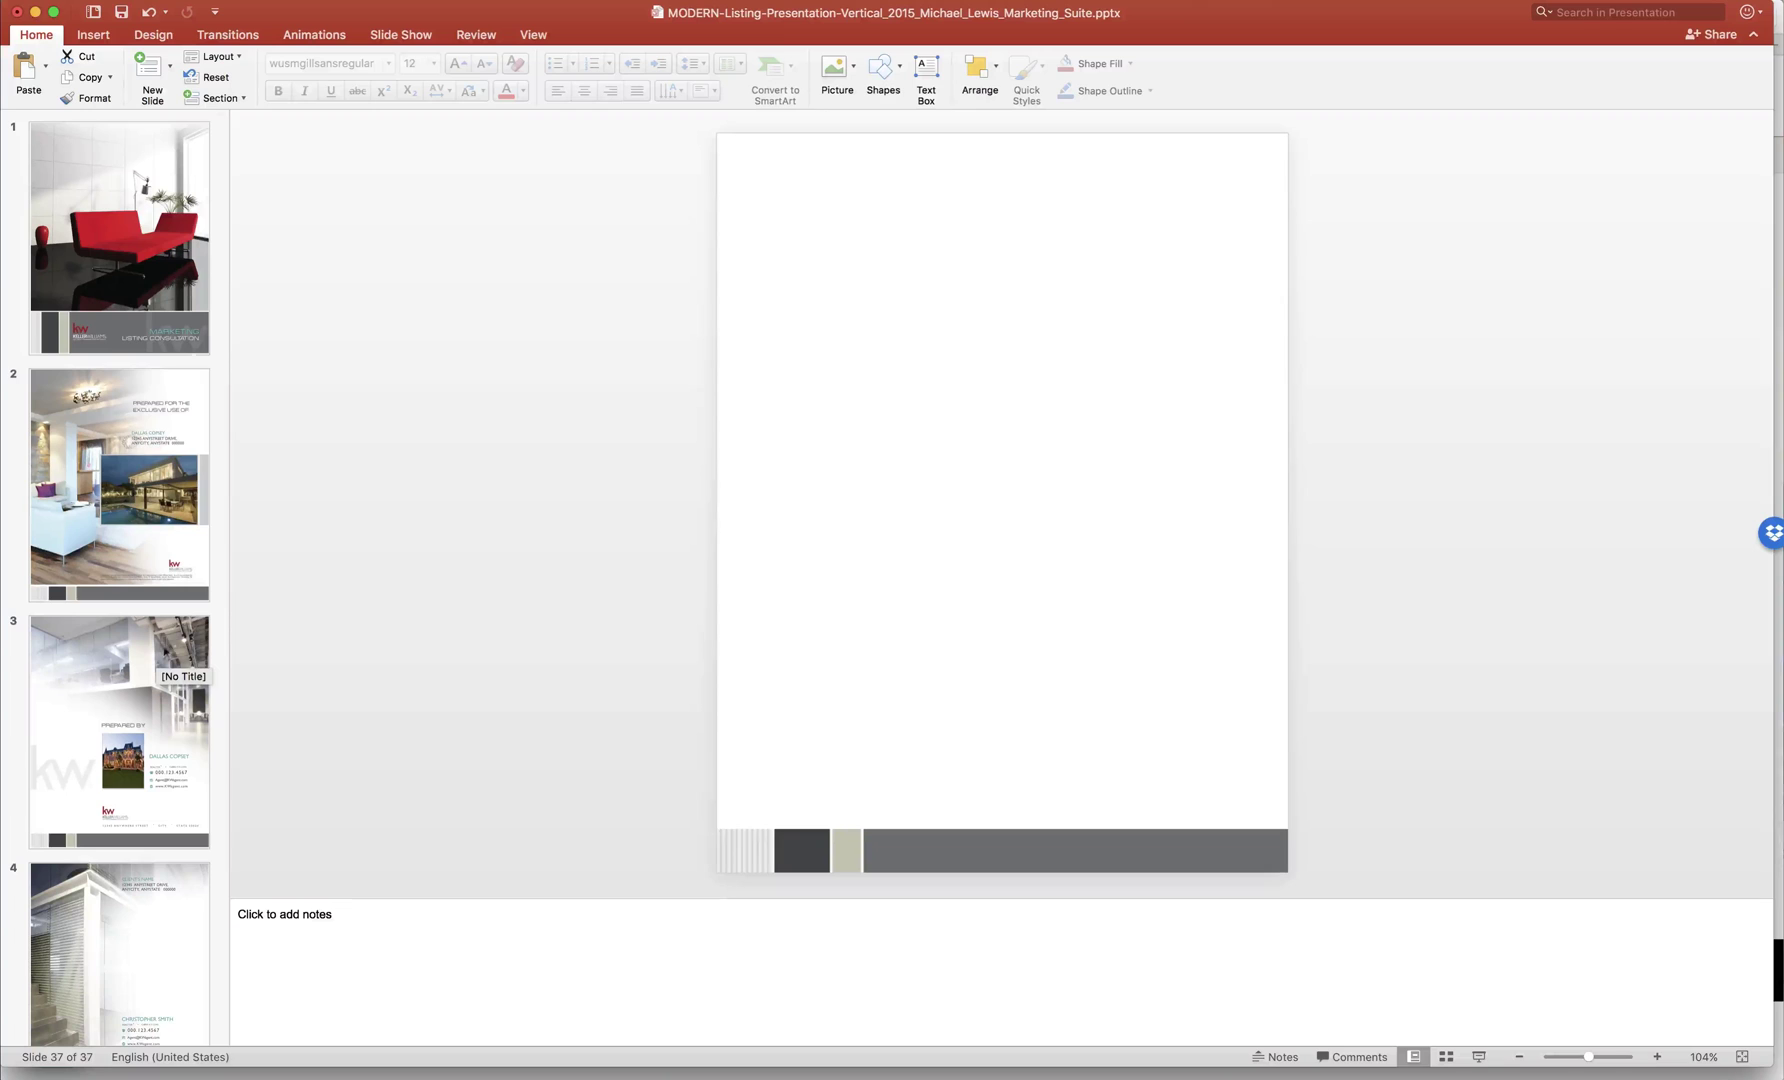
Save the presentation from the File menu and return to the MLMS store web page.
click(152, 10)
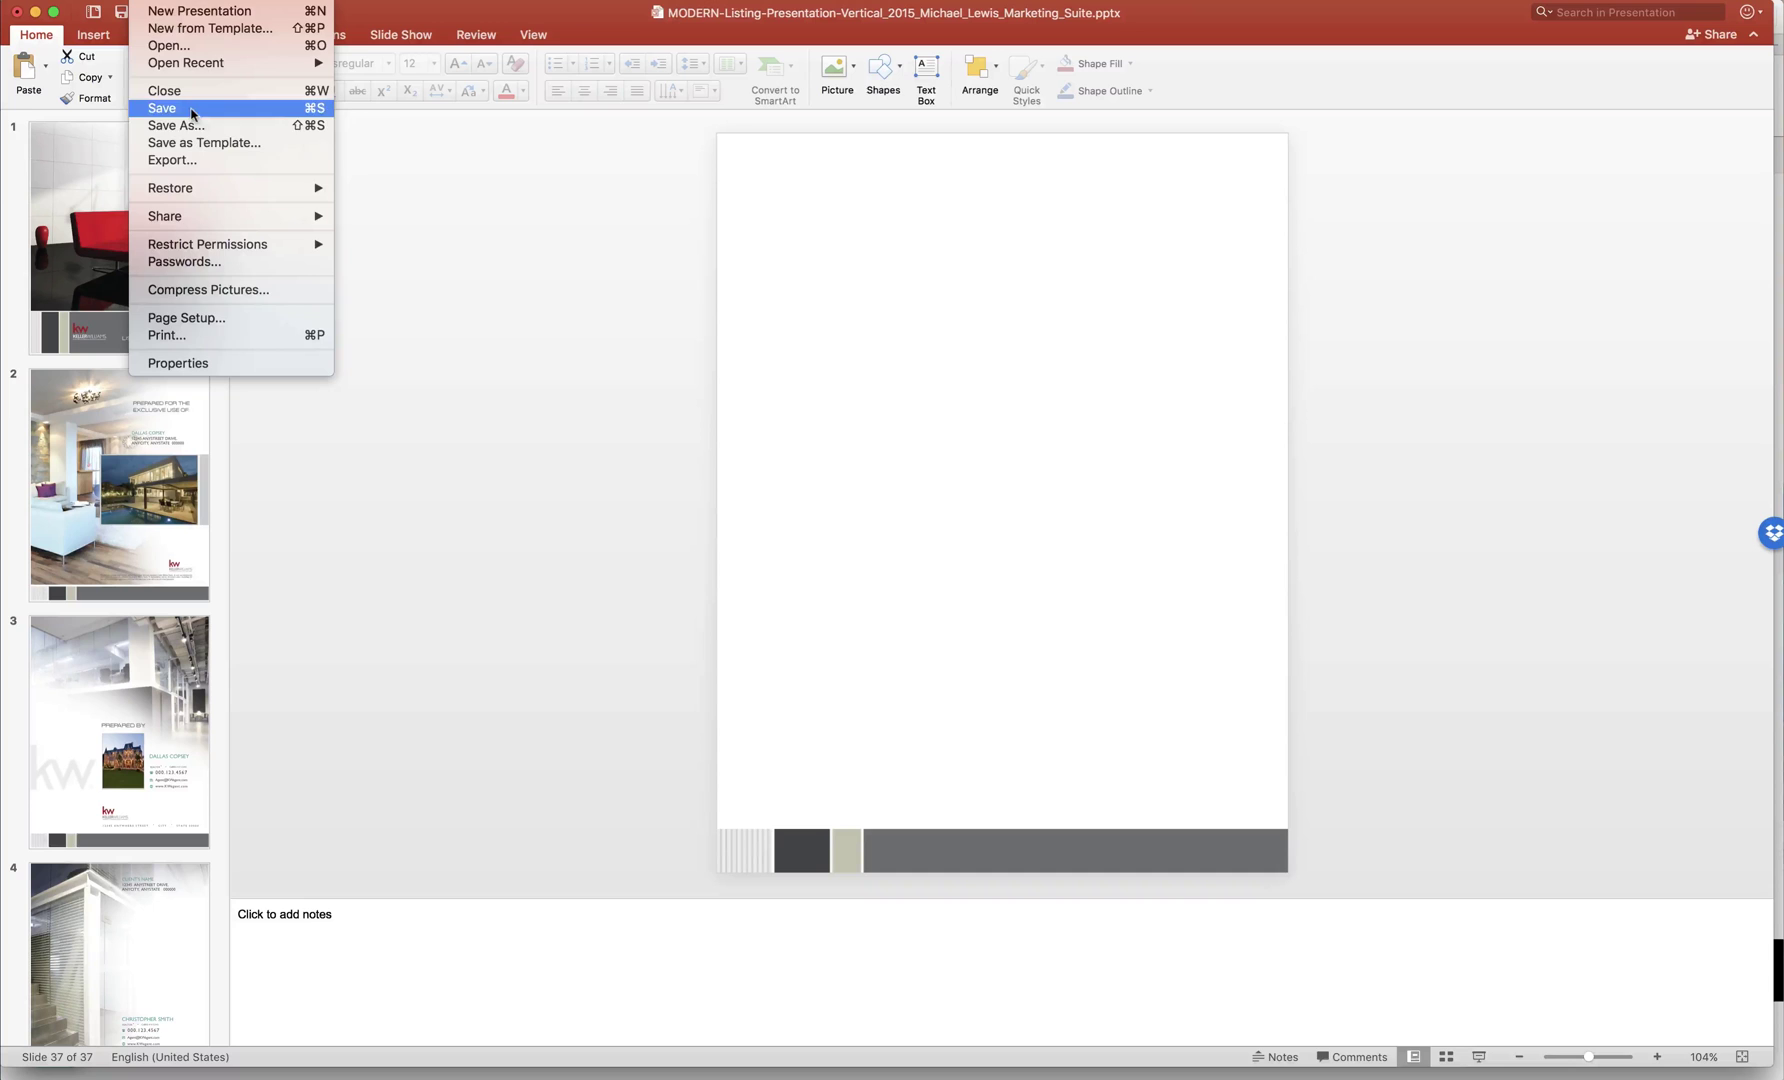
click(395, 245)
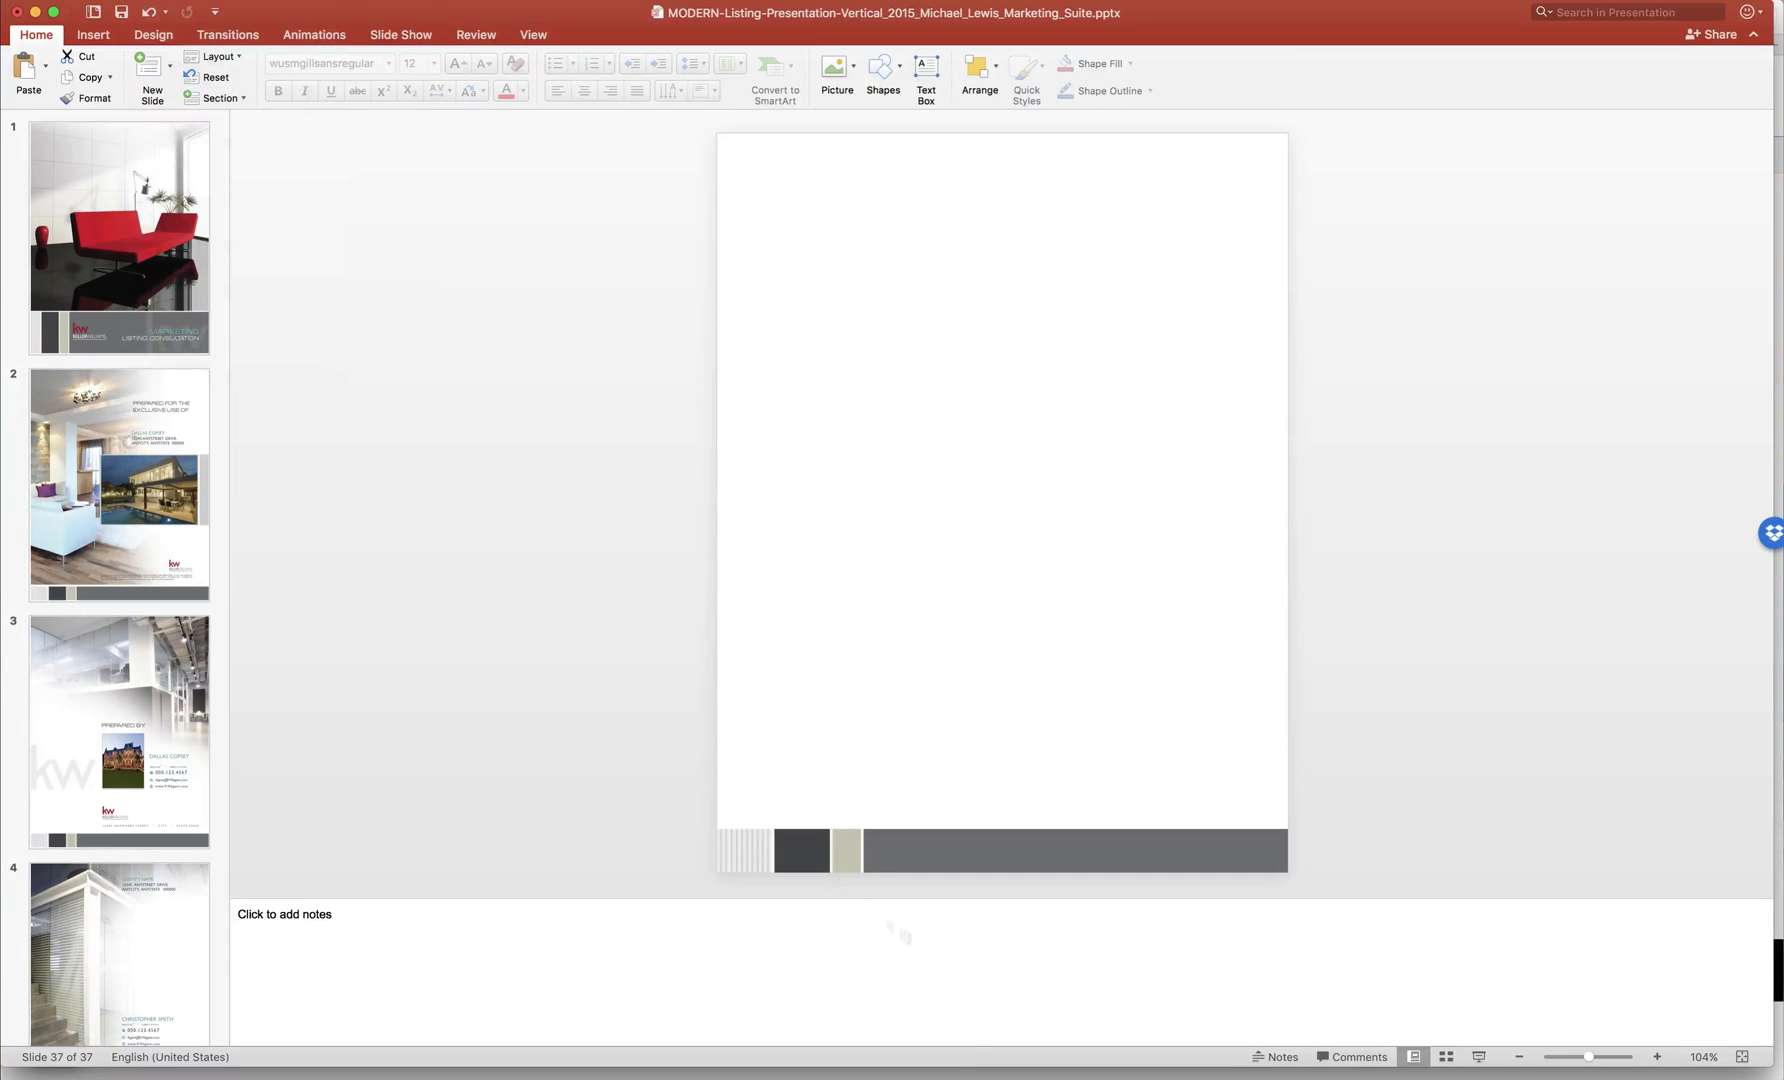
click(955, 1072)
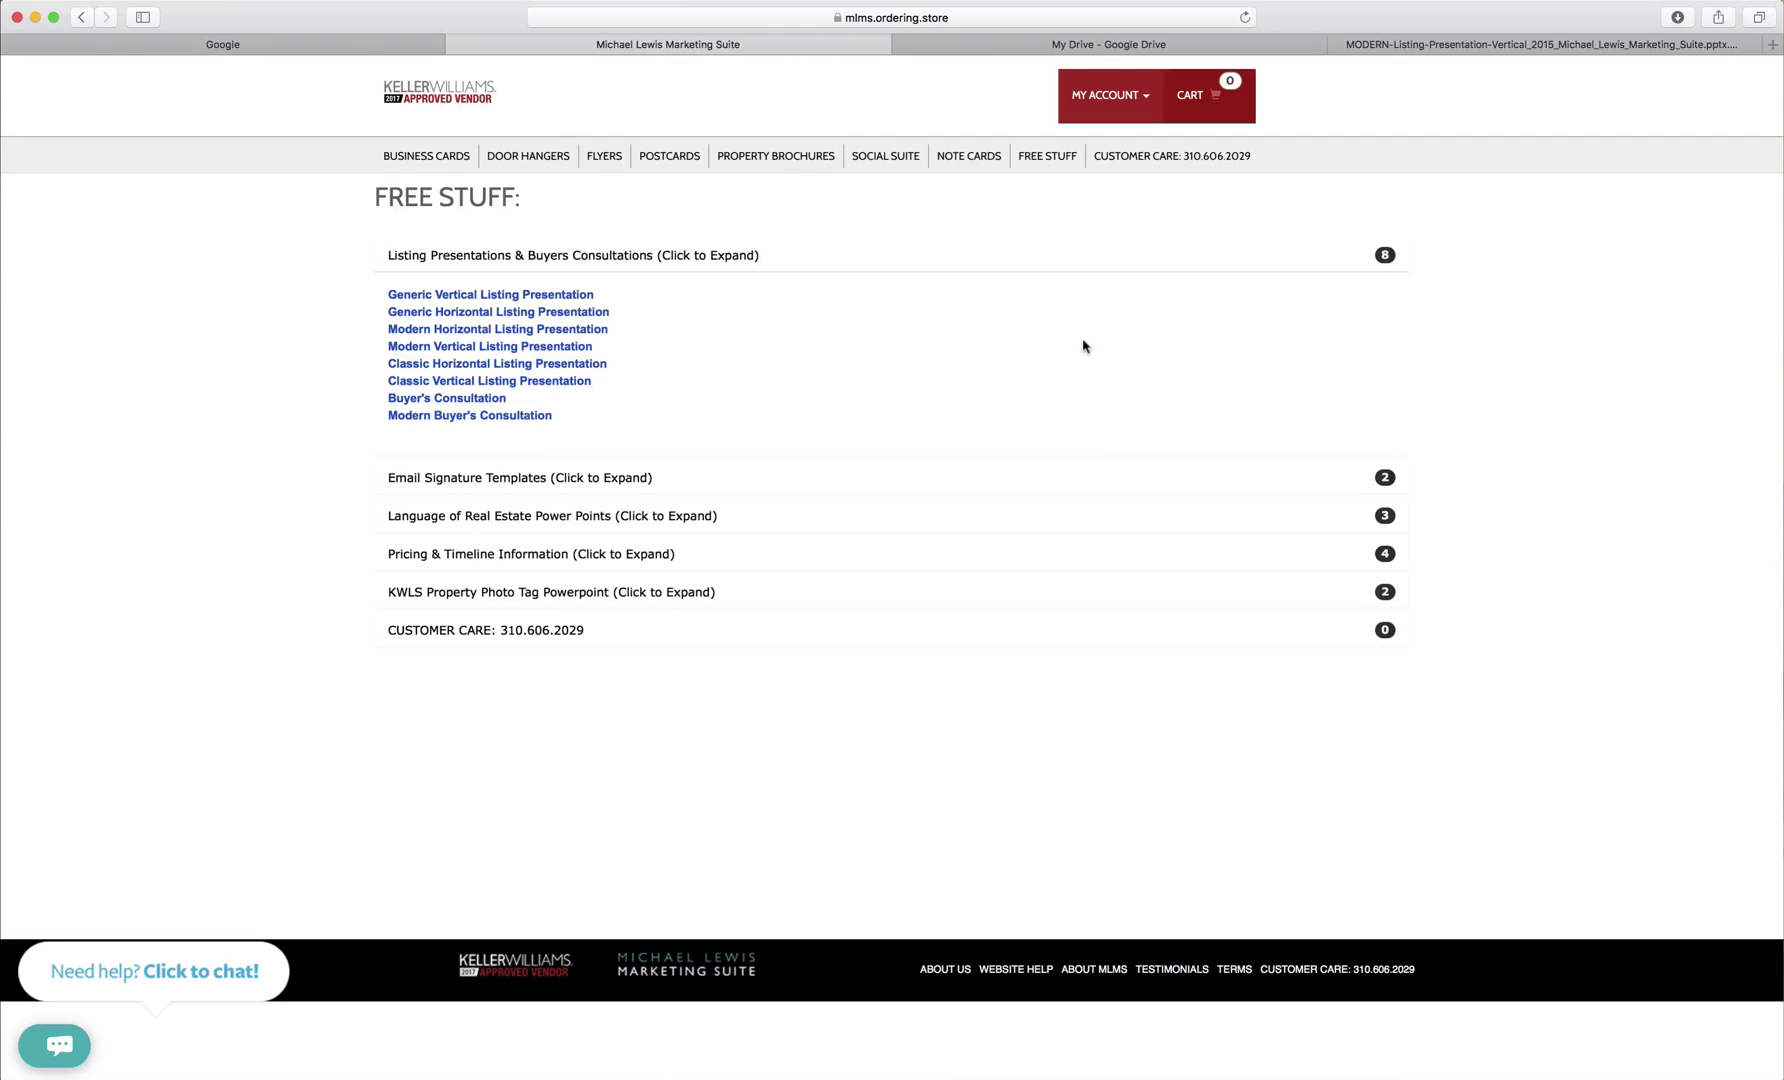
Highlight the CUSTOMER CARE phone number in the Free Stuff page's navigation bar.
drag(1092, 158, 1343, 162)
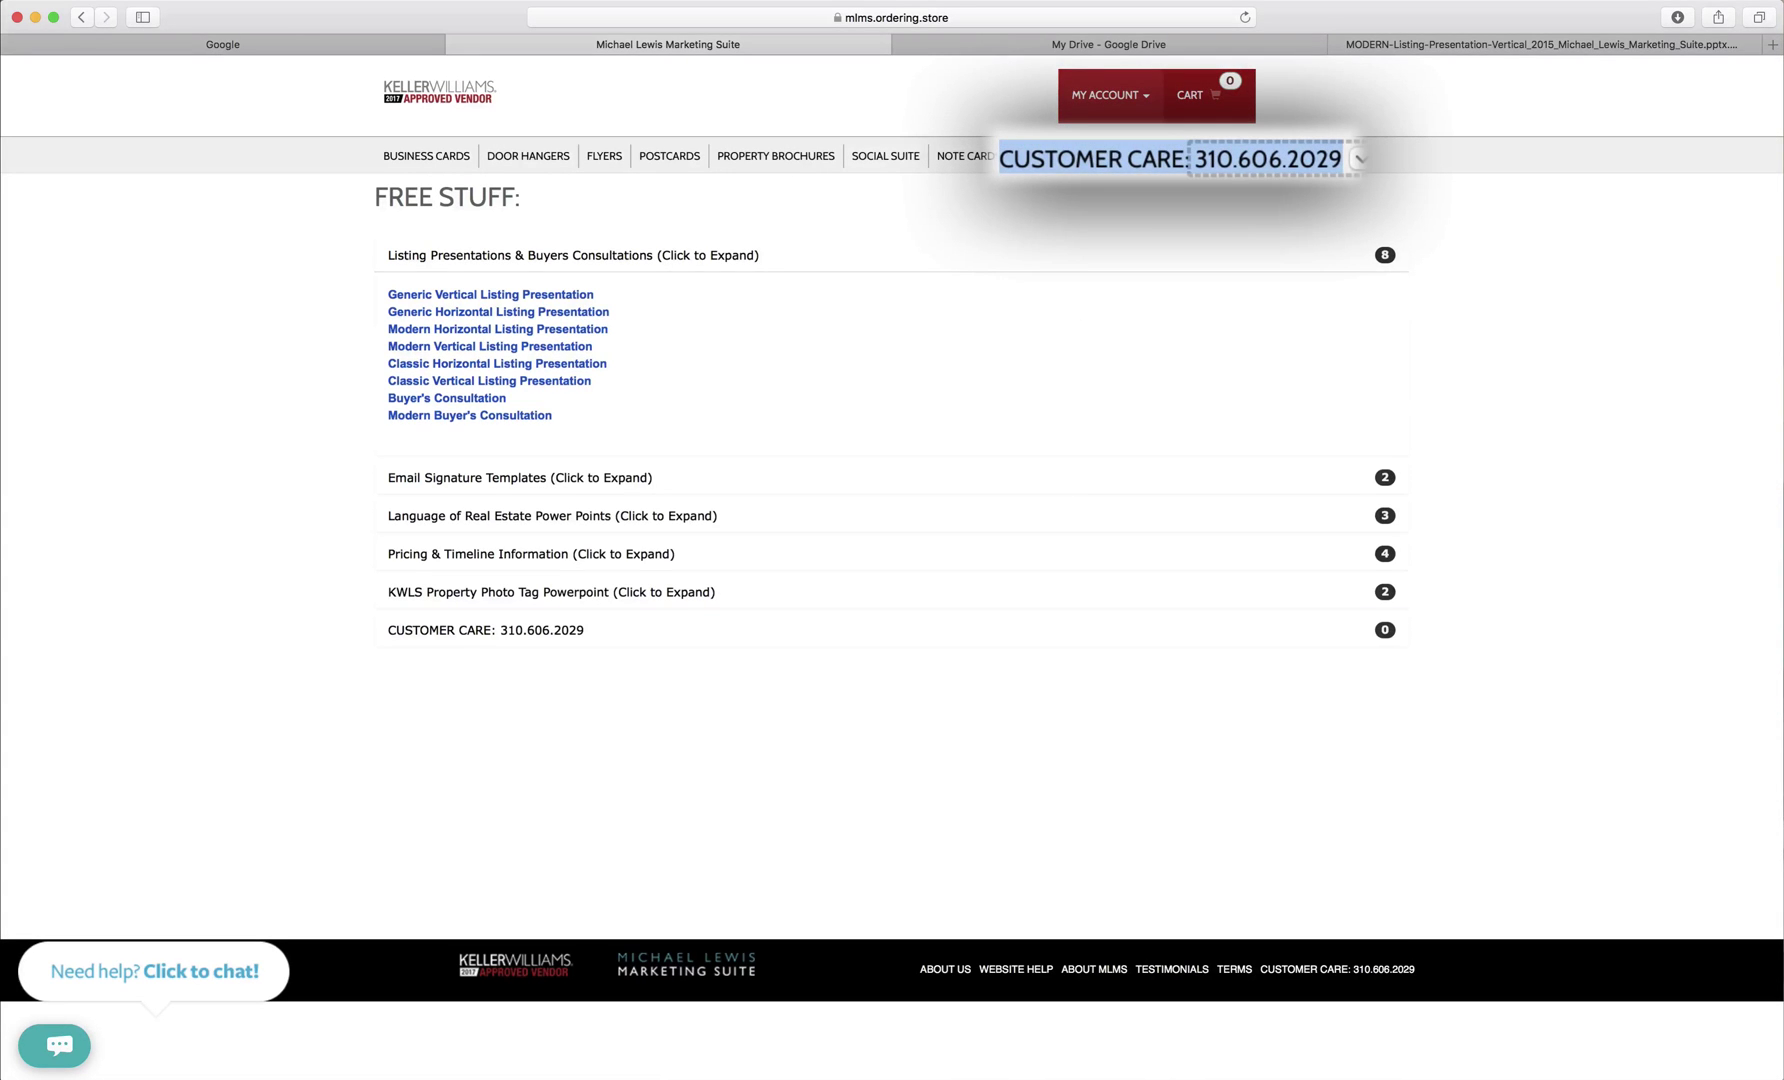